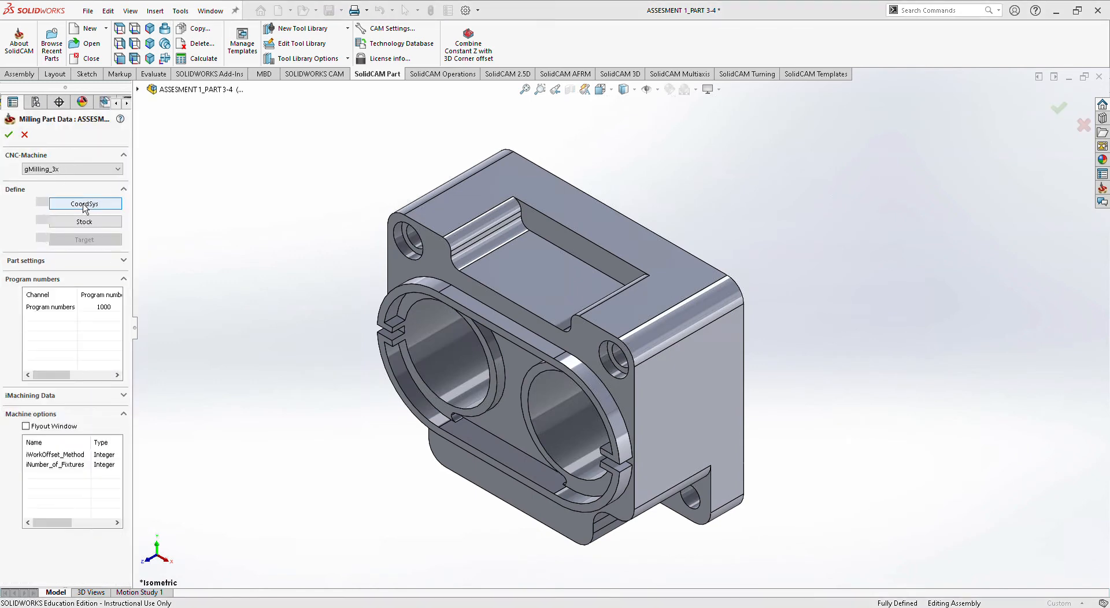
Define the machine coordinate system from the raised rim face, placing its origin at the top corner of the model box.
{"action": "left_click", "coordinate": [84, 204]}
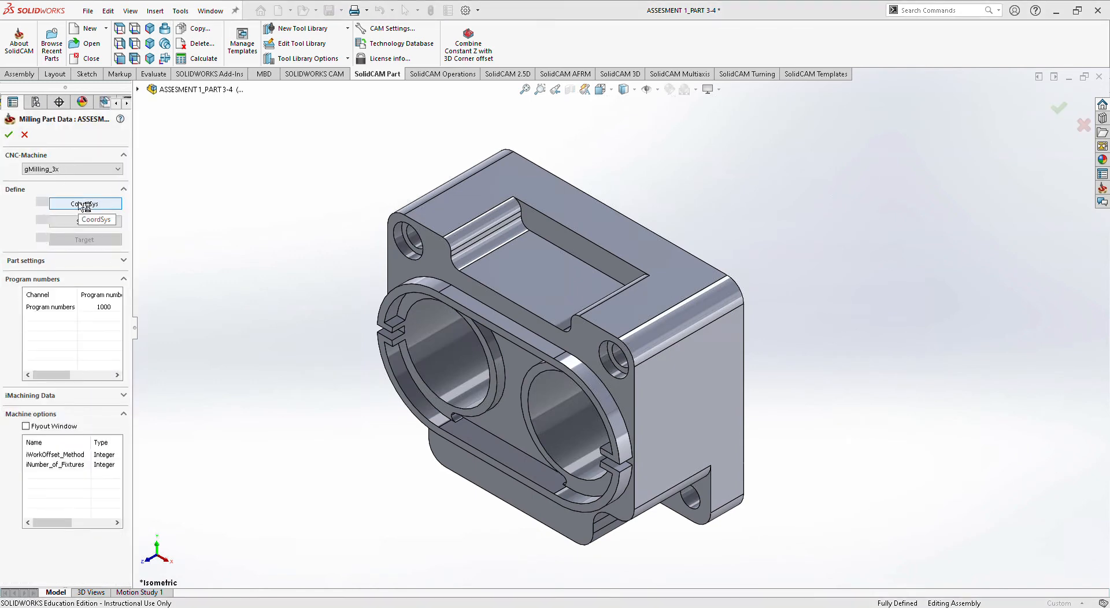
{"action": "left_click", "coordinate": [431, 293]}
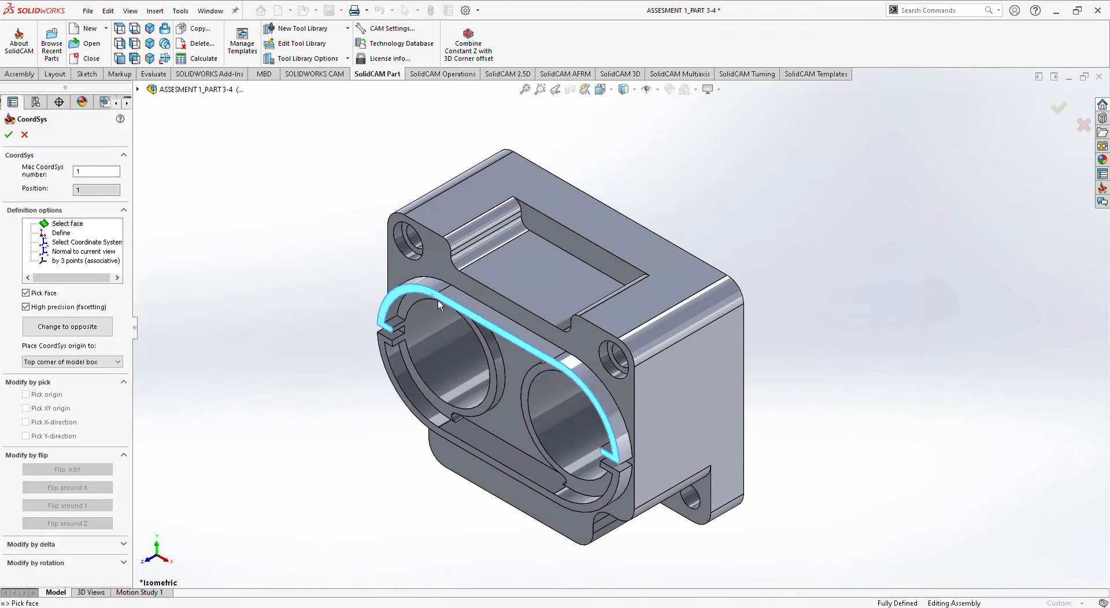
{"action": "left_click", "coordinate": [10, 135]}
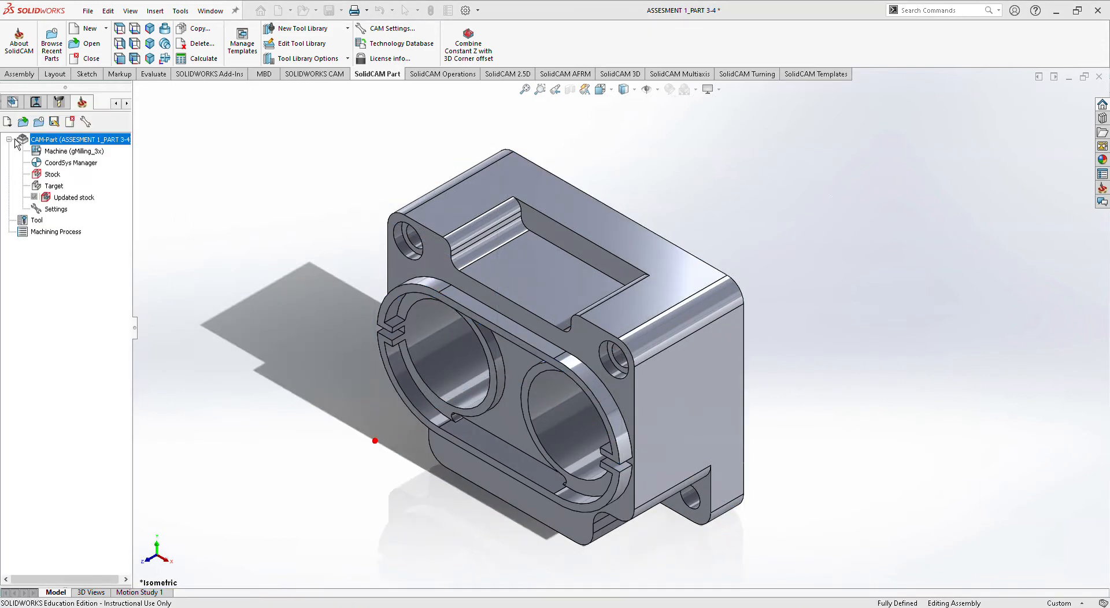
{"action": "left_click", "coordinate": [15, 139]}
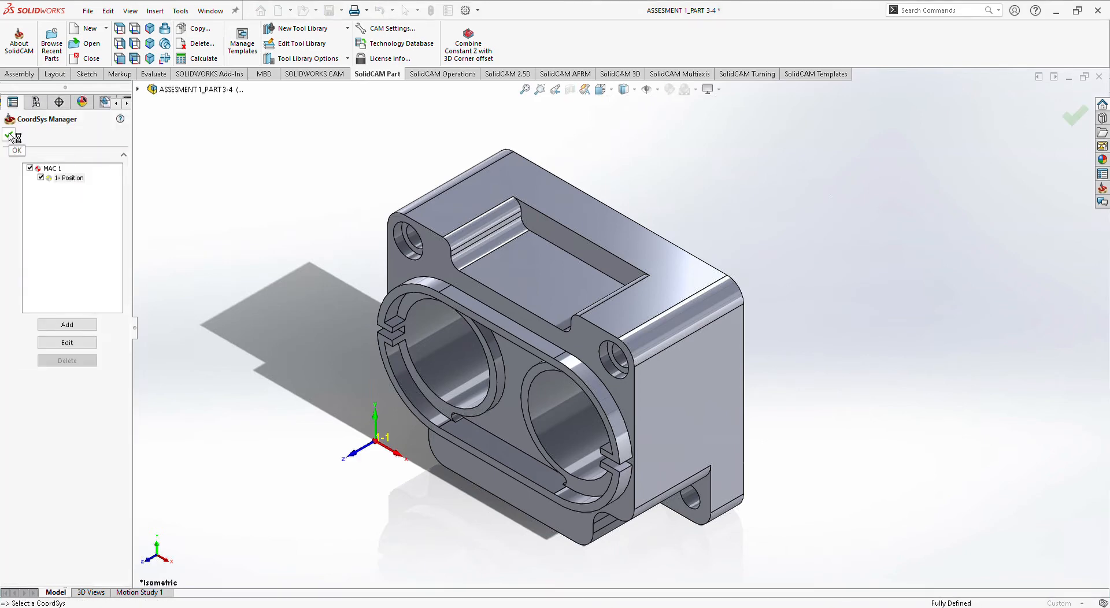
{"action": "left_click", "coordinate": [11, 137]}
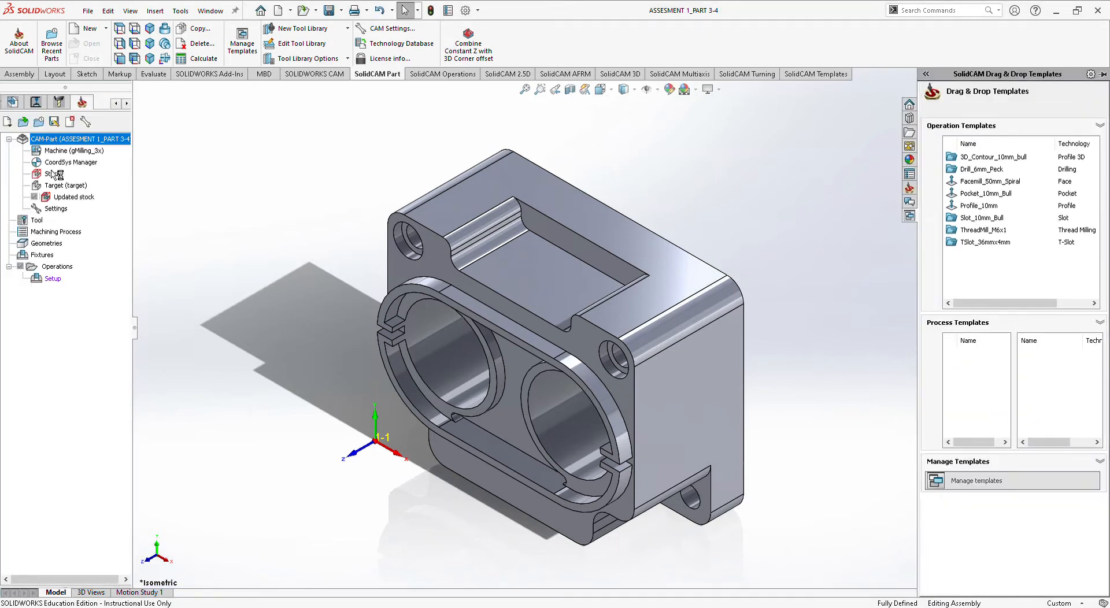
Define the stock as a box relative to the model, using the part body.
{"action": "right_click", "coordinate": [52, 173]}
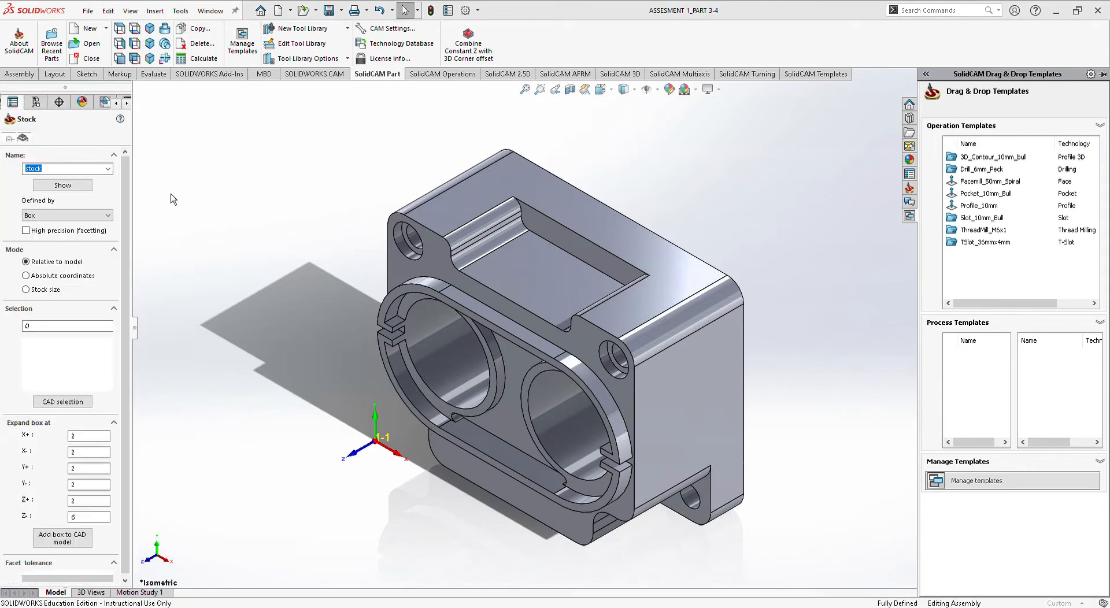
{"action": "left_click", "coordinate": [450, 260]}
{"action": "left_click", "coordinate": [9, 135]}
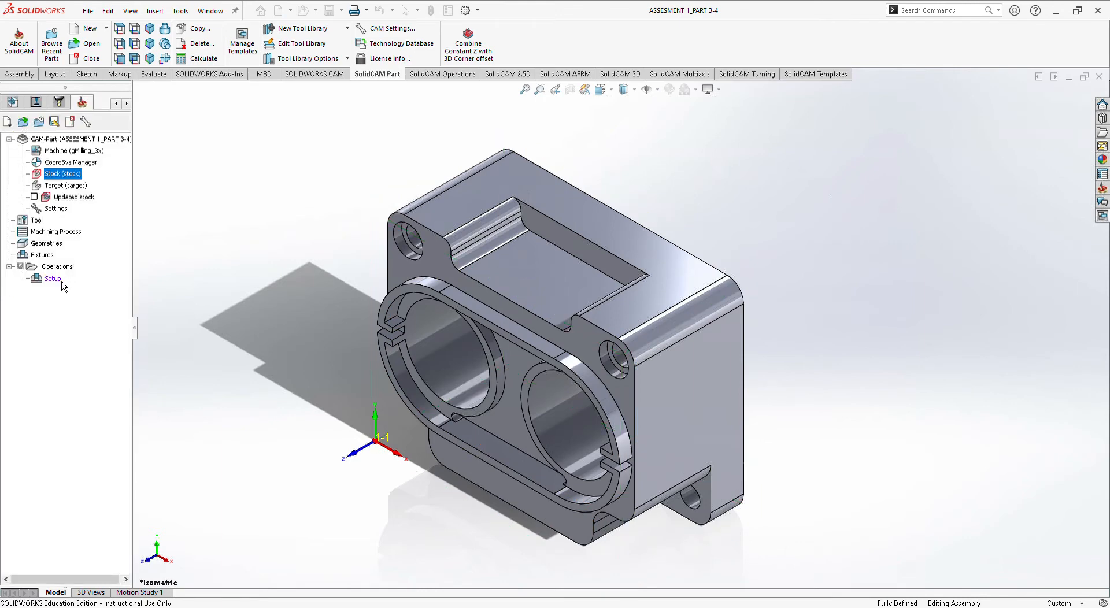
Add a Single point Z probe operation and place its point on the lower corner ledge beside the mounting hole.
{"action": "right_click", "coordinate": [49, 268]}
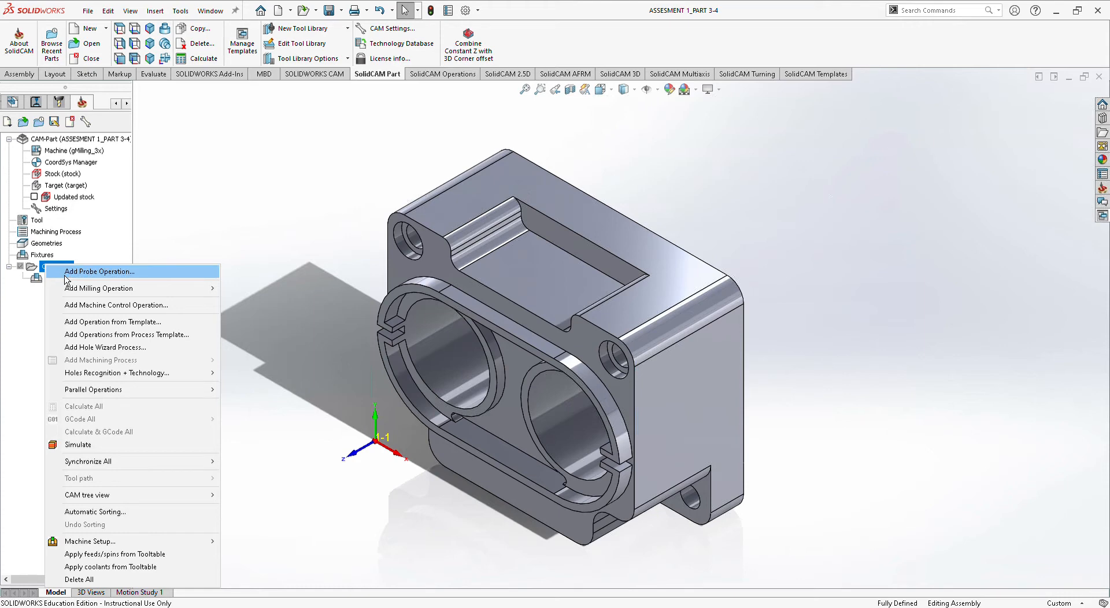
{"action": "left_click", "coordinate": [66, 280]}
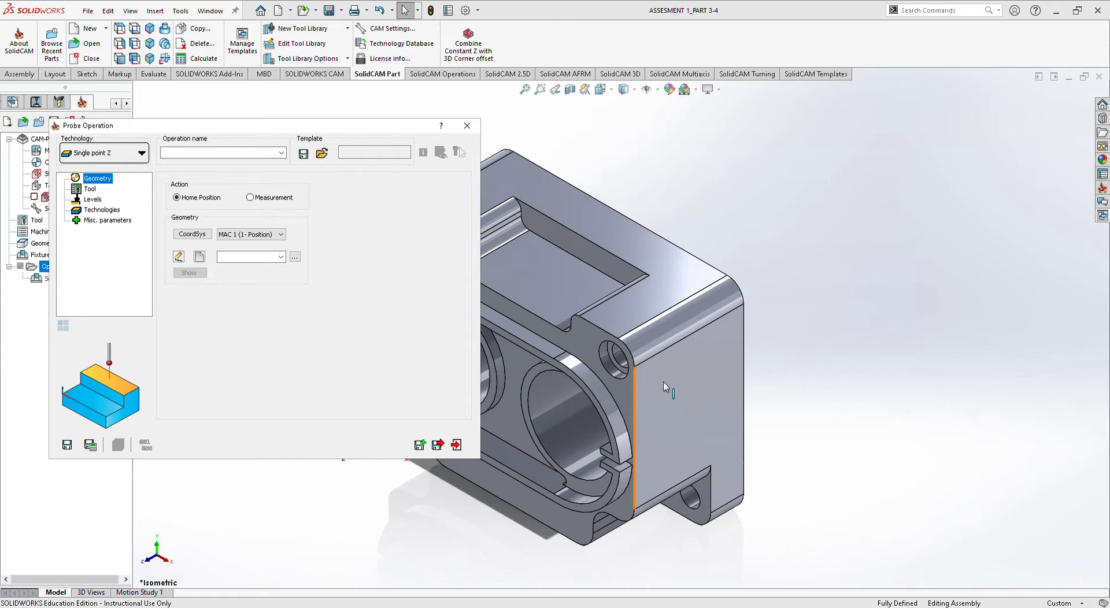
{"action": "middle_click_drag", "start_coordinate": [788, 391], "coordinate": [814, 218]}
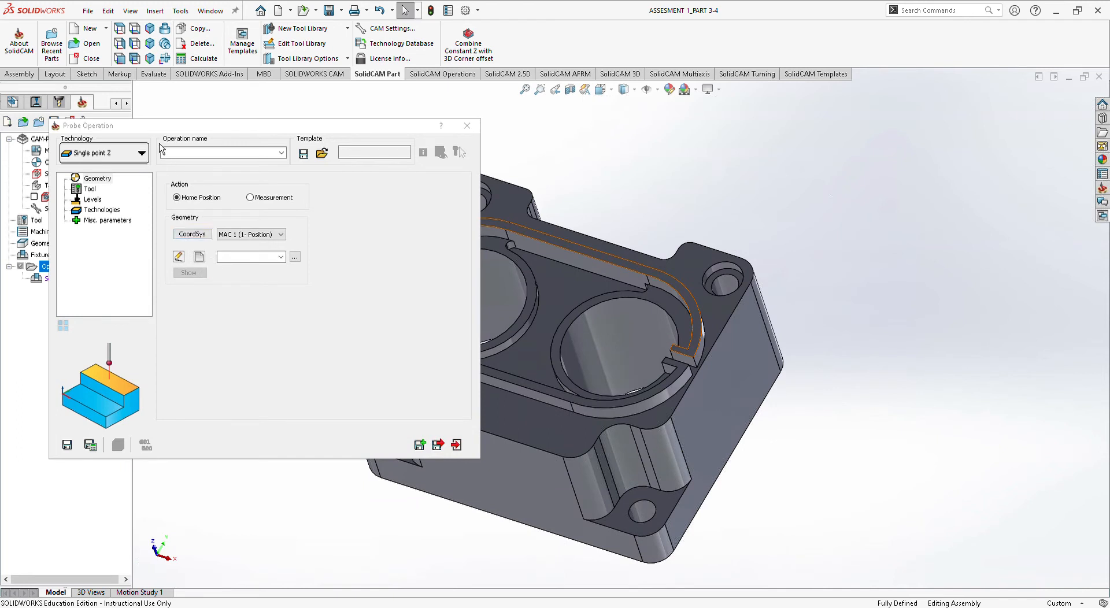
{"action": "mouse_move", "coordinate": [680, 397]}
{"action": "middle_mouse_down"}
{"action": "mouse_move", "coordinate": [694, 364]}
{"action": "mouse_move", "coordinate": [691, 404]}
{"action": "middle_mouse_up"}
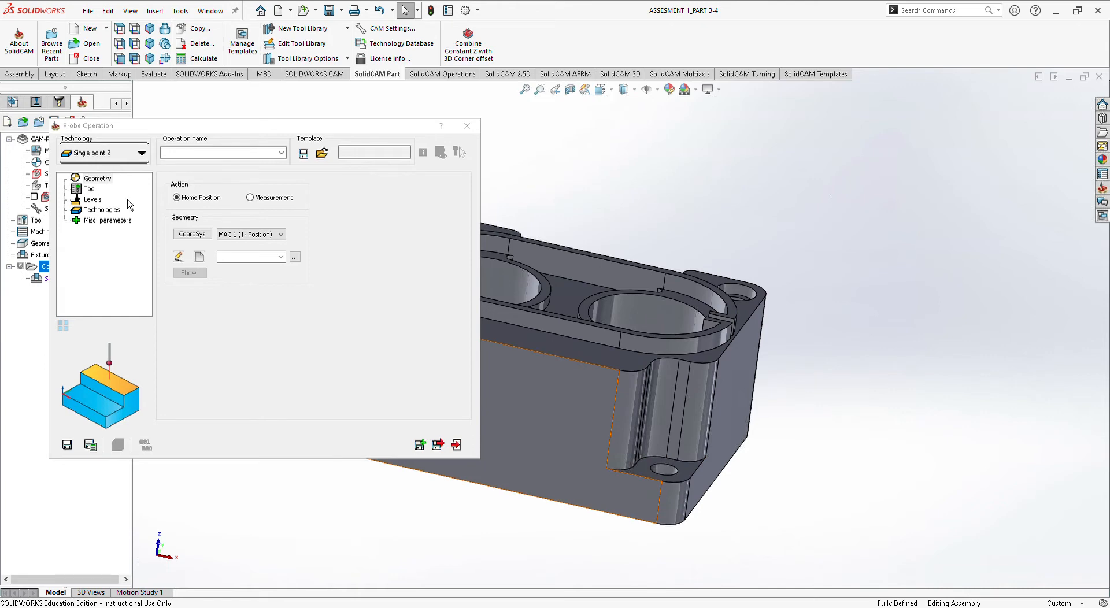
{"action": "left_click", "coordinate": [199, 256]}
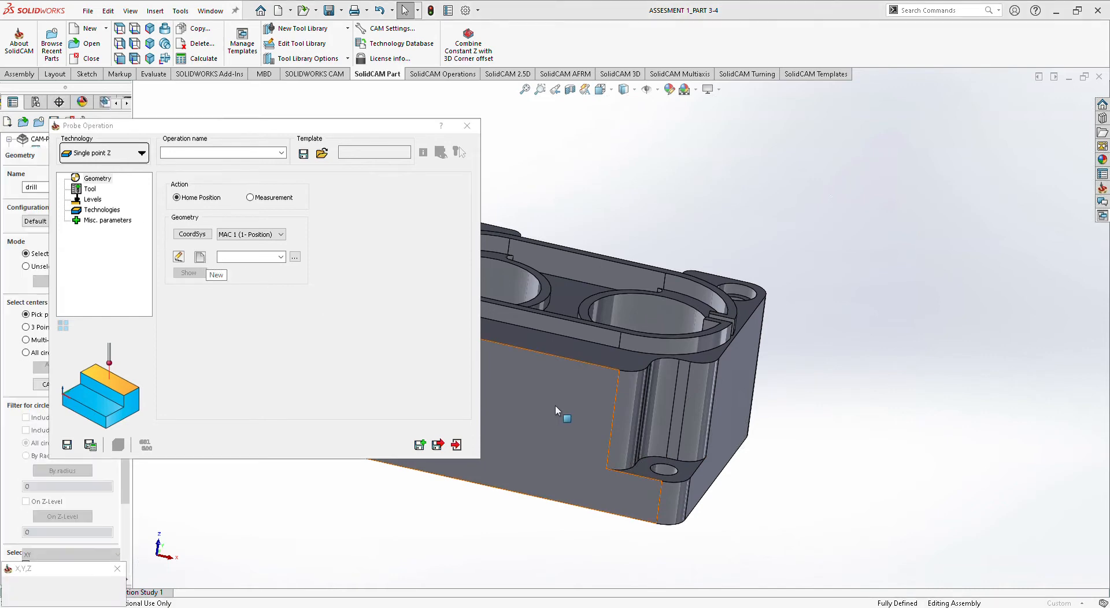
{"action": "left_click", "coordinate": [641, 470]}
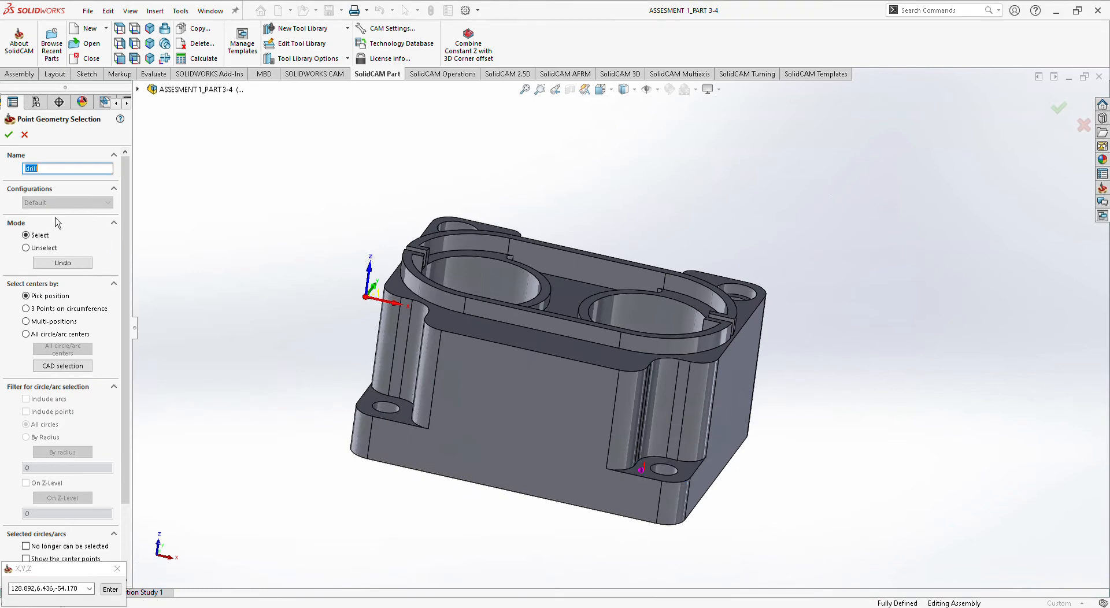
{"action": "left_click", "coordinate": [8, 134]}
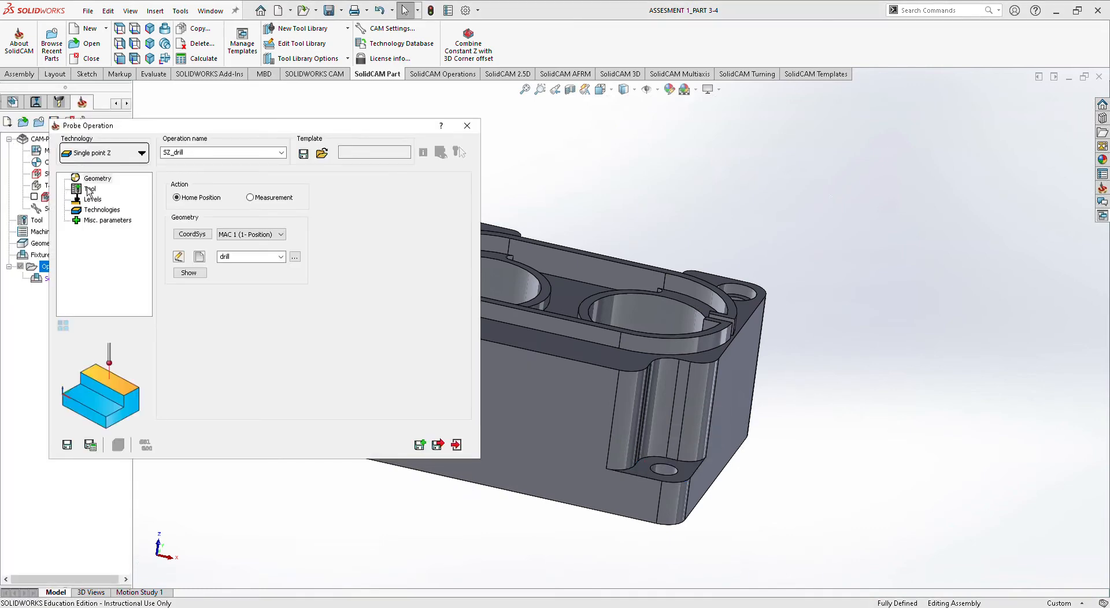
Create a 6 mm diameter probe as tool number 1 and assign it to the probe operation.
{"action": "left_click", "coordinate": [90, 191]}
{"action": "left_click", "coordinate": [235, 340]}
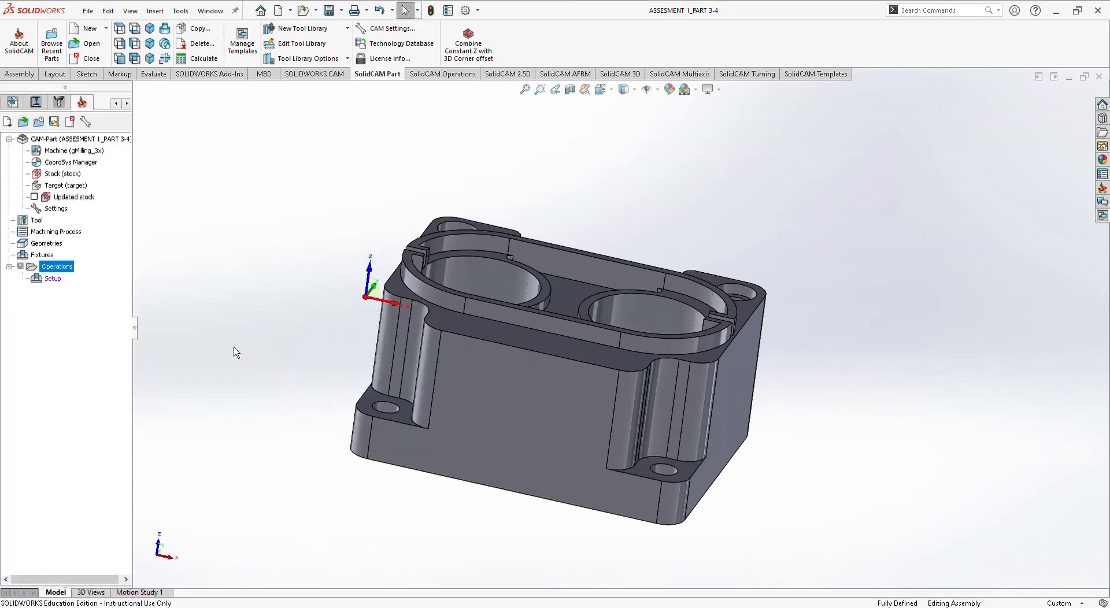
{"action": "left_click", "coordinate": [216, 536]}
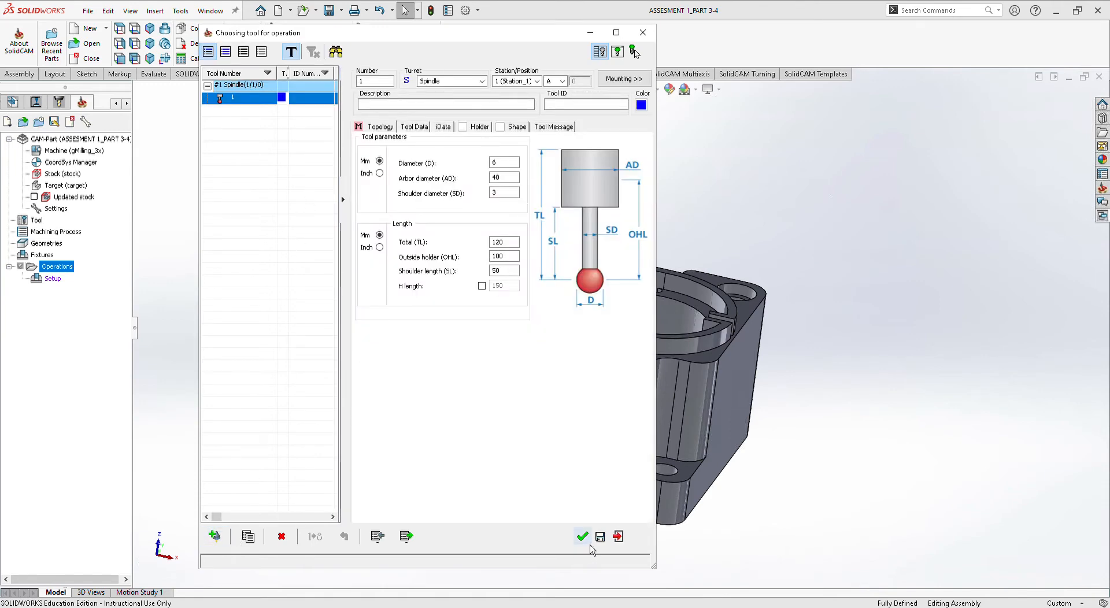
{"action": "left_click", "coordinate": [583, 536]}
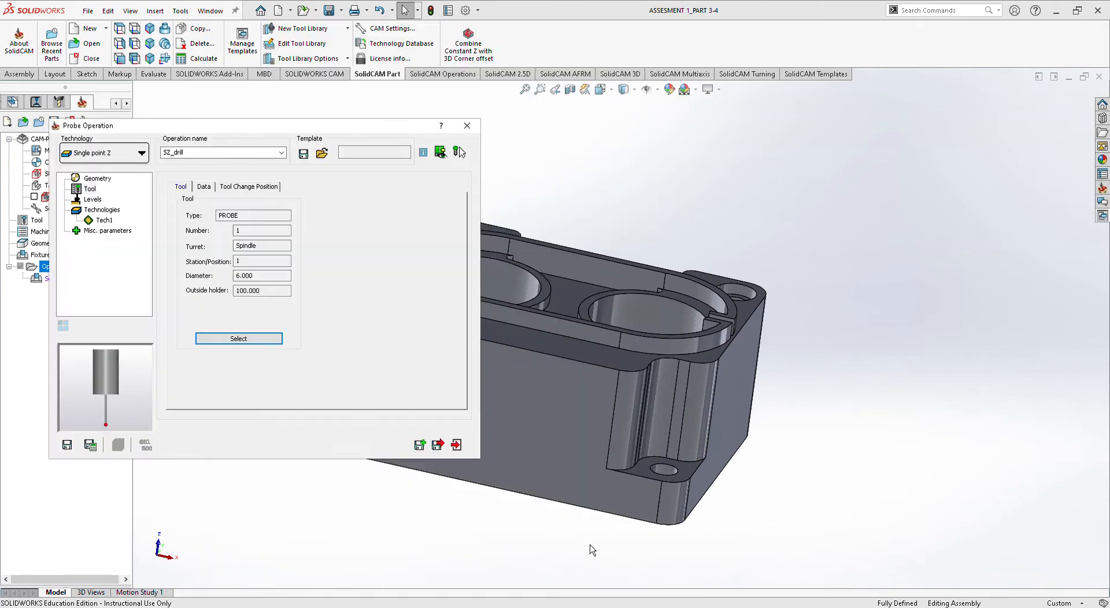
Set the probing Z level to -54.17 from the lower corner ledge face and save the operation.
{"action": "left_click", "coordinate": [96, 220]}
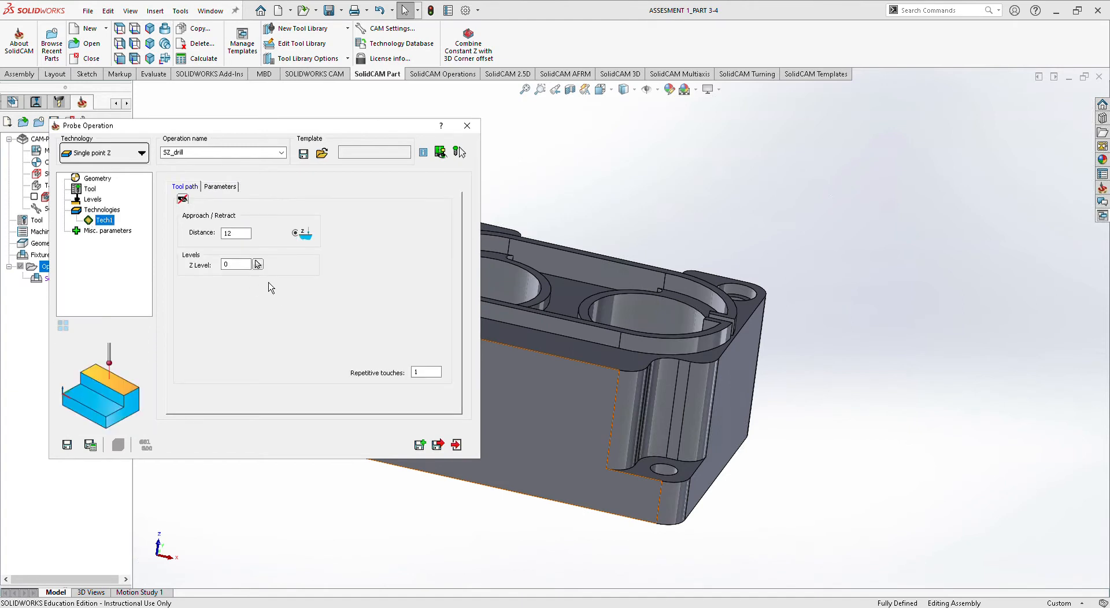
{"action": "left_click", "coordinate": [258, 266]}
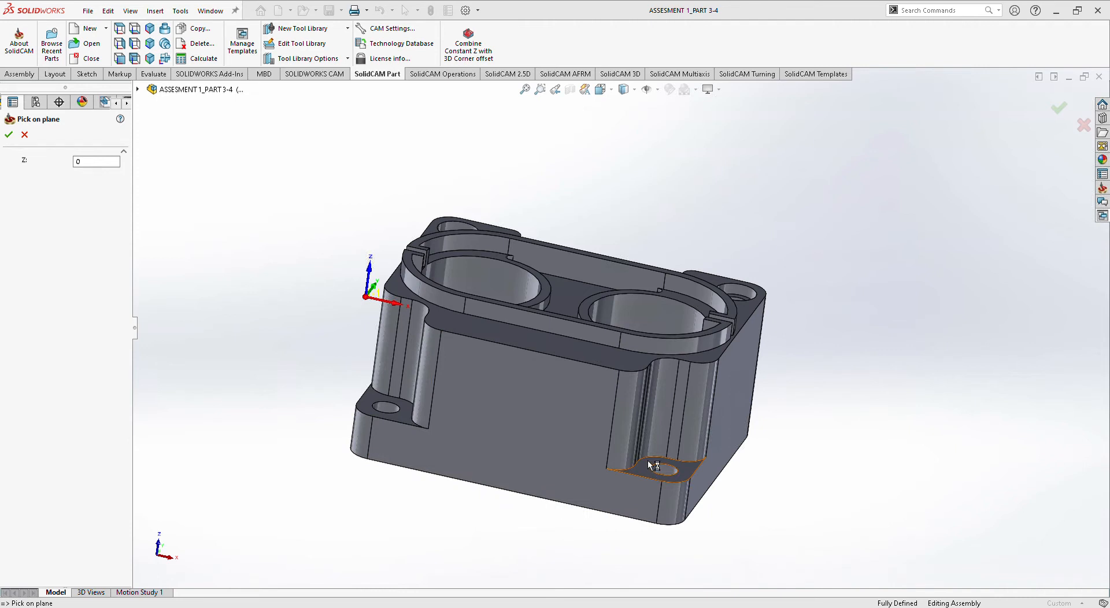
{"action": "left_click", "coordinate": [10, 135]}
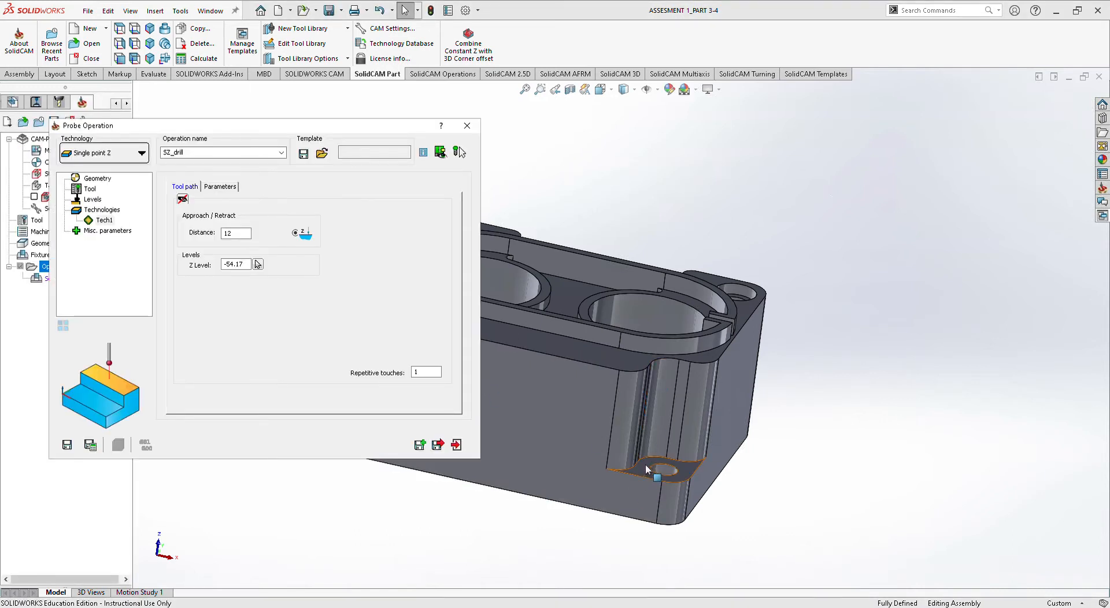
{"action": "left_click", "coordinate": [444, 454]}
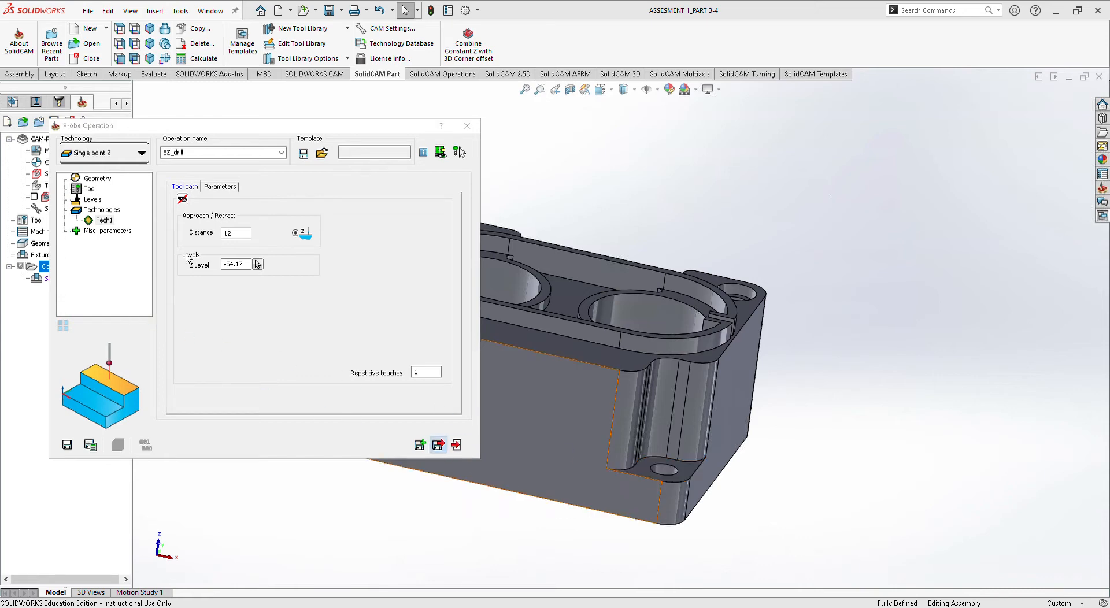
{"action": "left_click", "coordinate": [181, 249]}
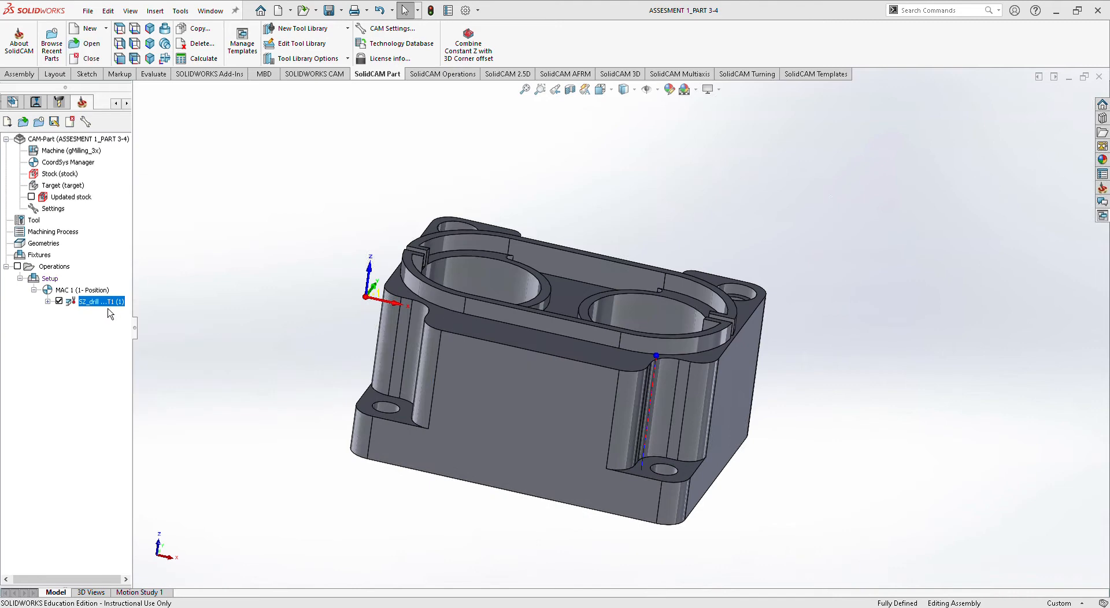
Simulate the corner ledge probe operation in Host CAD and inspect the probe's approach to the part from several angles.
{"action": "right_click", "coordinate": [108, 312]}
{"action": "left_click", "coordinate": [136, 215]}
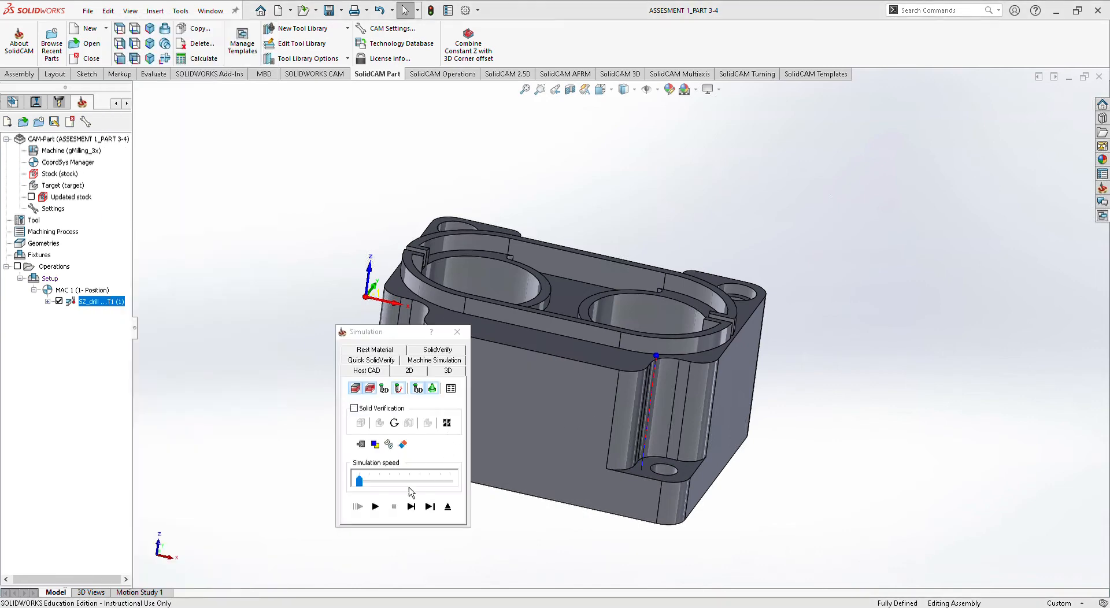
{"action": "left_click", "coordinate": [375, 506]}
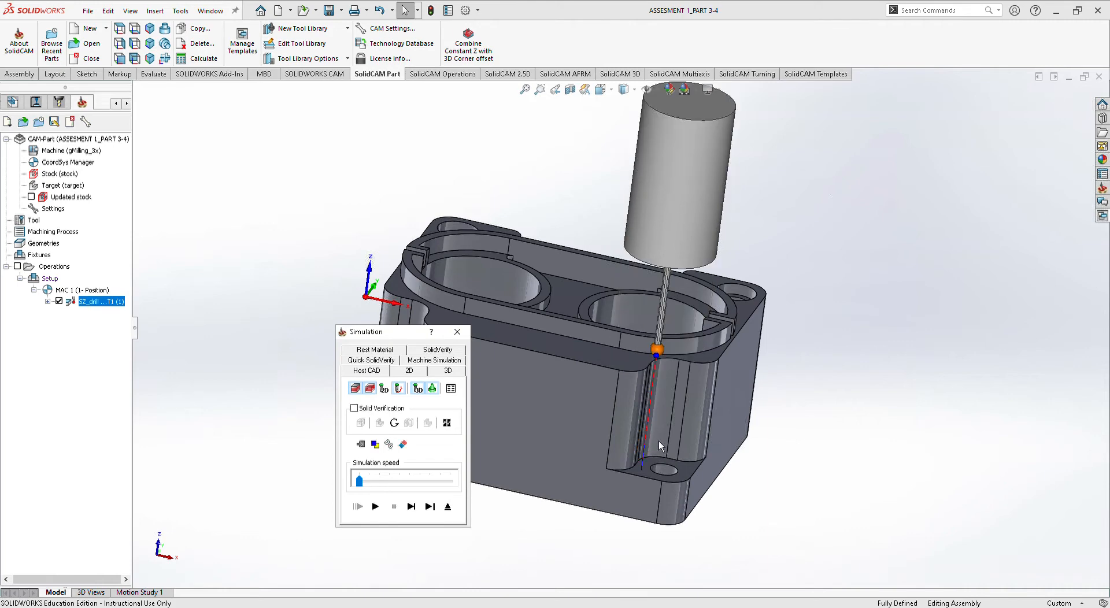
{"action": "middle_click_drag", "start_coordinate": [658, 442], "coordinate": [594, 483]}
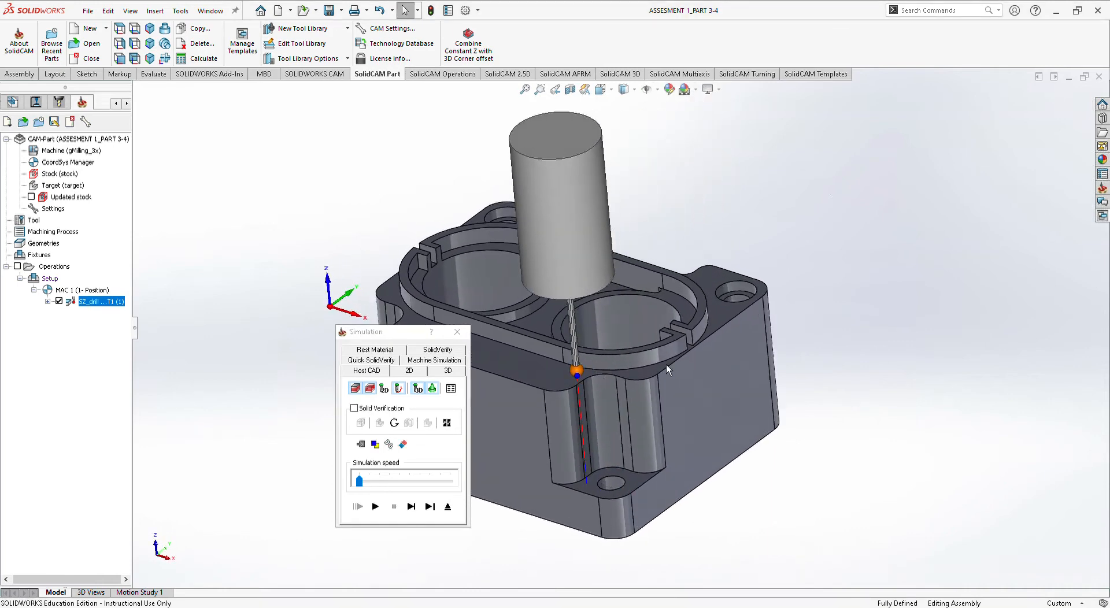
{"action": "middle_click_drag", "start_coordinate": [666, 364], "coordinate": [504, 449]}
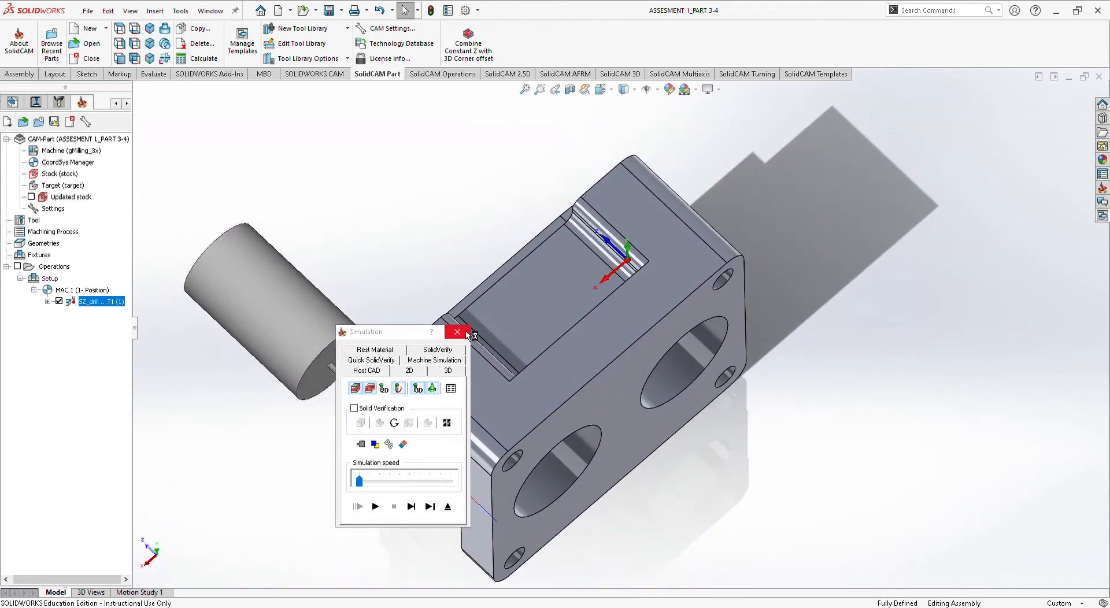
{"action": "left_click", "coordinate": [468, 332]}
Add a second Single point Z probe operation with its point on the upward-facing ledge of the rectangular side pocket.
{"action": "middle_click_drag", "start_coordinate": [604, 282], "coordinate": [322, 312]}
{"action": "right_click", "coordinate": [60, 290]}
{"action": "key", "text": "Escape"}
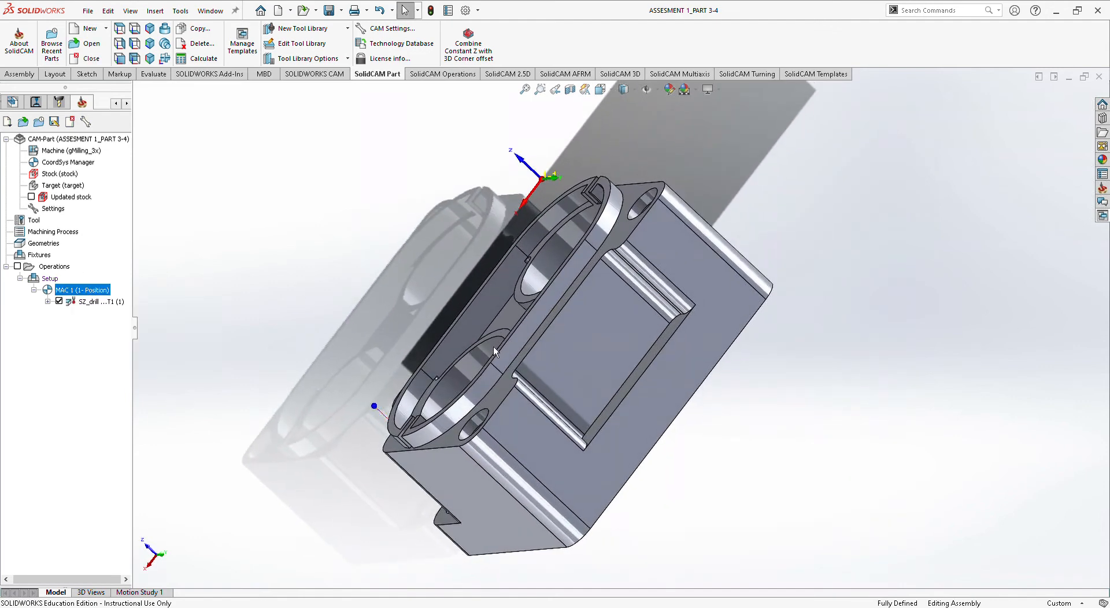
{"action": "right_click", "coordinate": [45, 272]}
{"action": "left_click", "coordinate": [78, 276]}
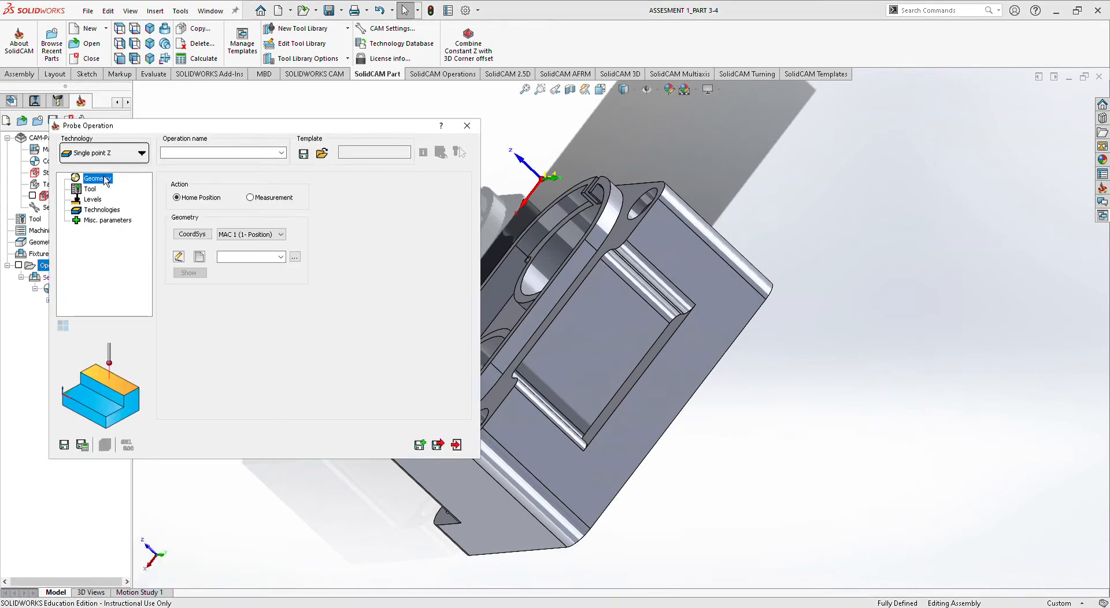
{"action": "left_click", "coordinate": [200, 257]}
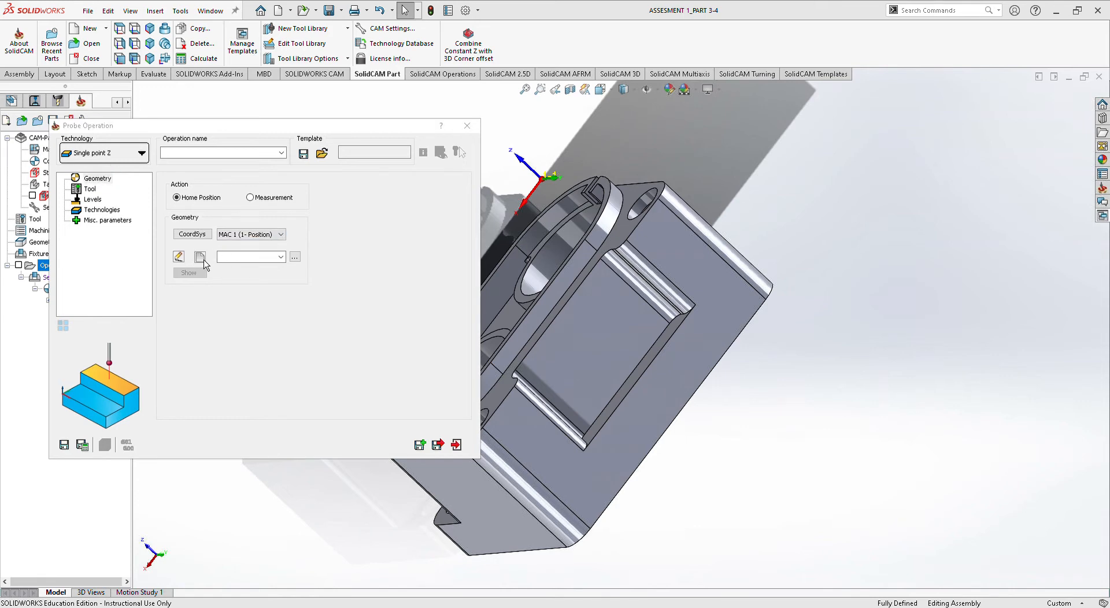
{"action": "left_click", "coordinate": [643, 380]}
{"action": "middle_click_drag", "start_coordinate": [642, 380], "coordinate": [682, 382]}
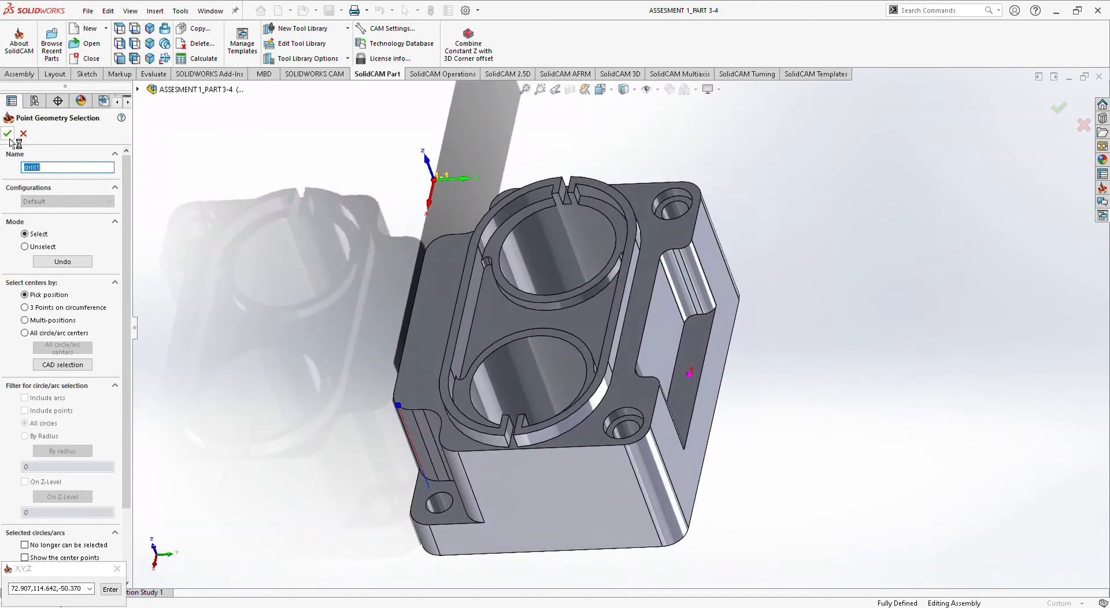
{"action": "left_click", "coordinate": [7, 134]}
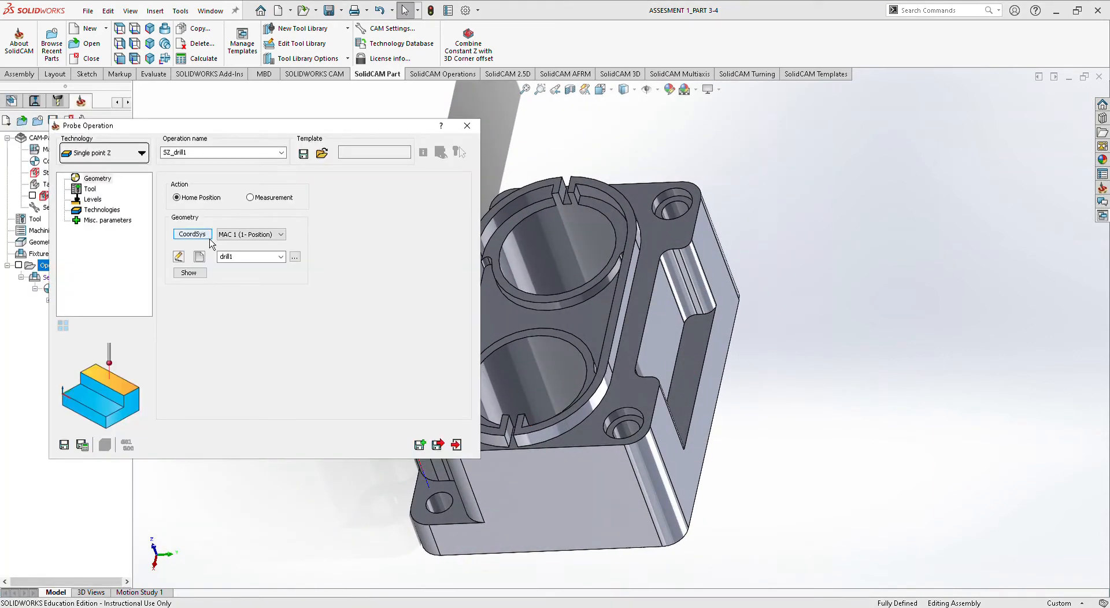
Assign the existing 6 mm probe, tool number 1, to the second probe operation.
{"action": "left_click", "coordinate": [90, 189]}
{"action": "left_click", "coordinate": [263, 340]}
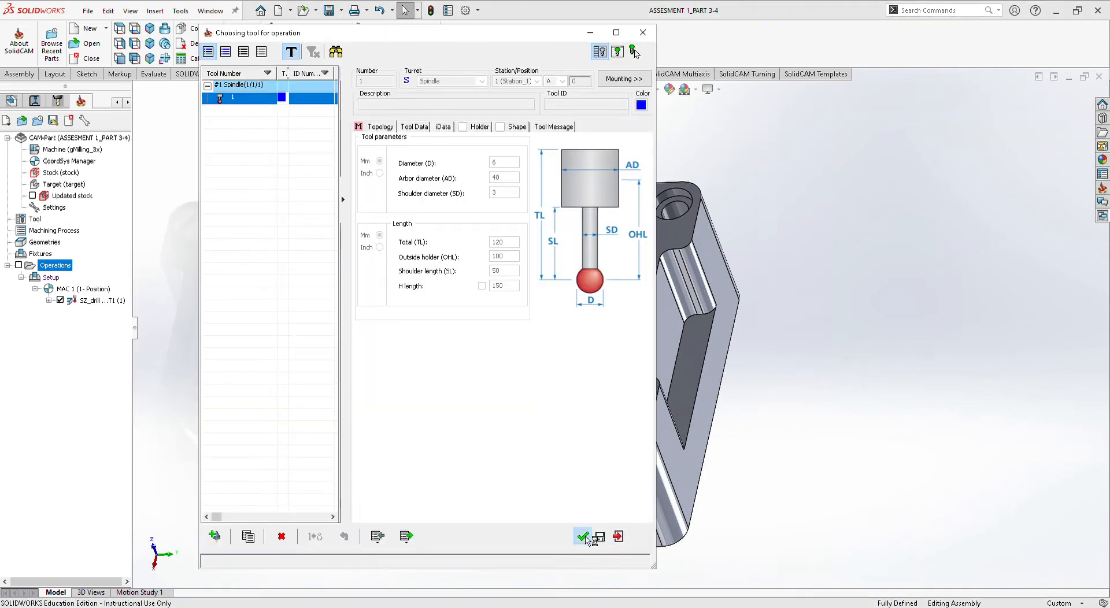
{"action": "left_click", "coordinate": [582, 537]}
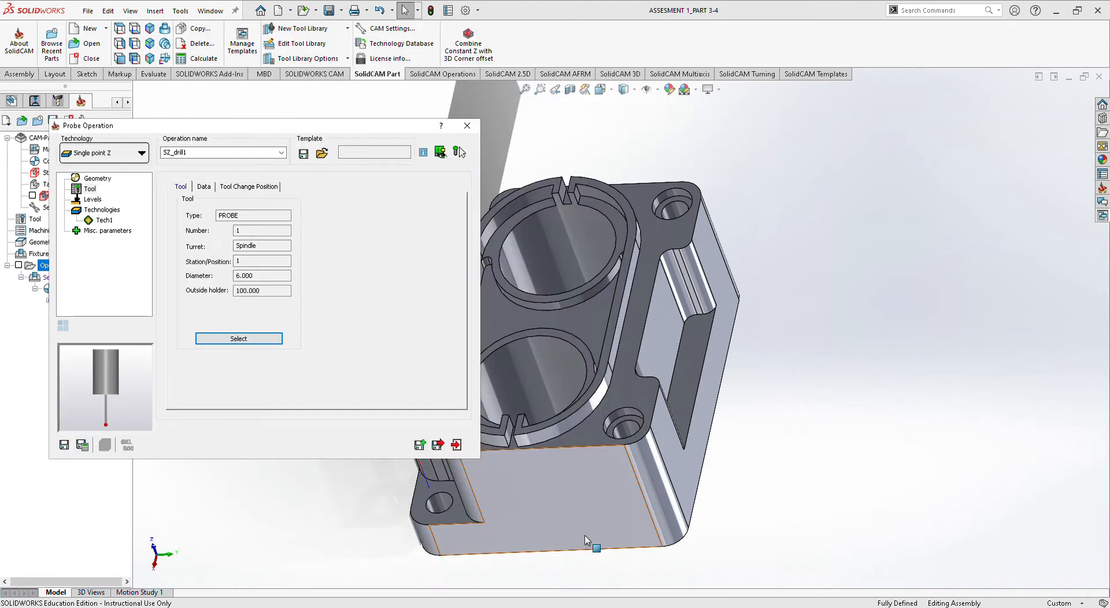
Set the second operation's probing Z level to -50.37 from the side pocket's ledge face.
{"action": "left_click", "coordinate": [99, 220]}
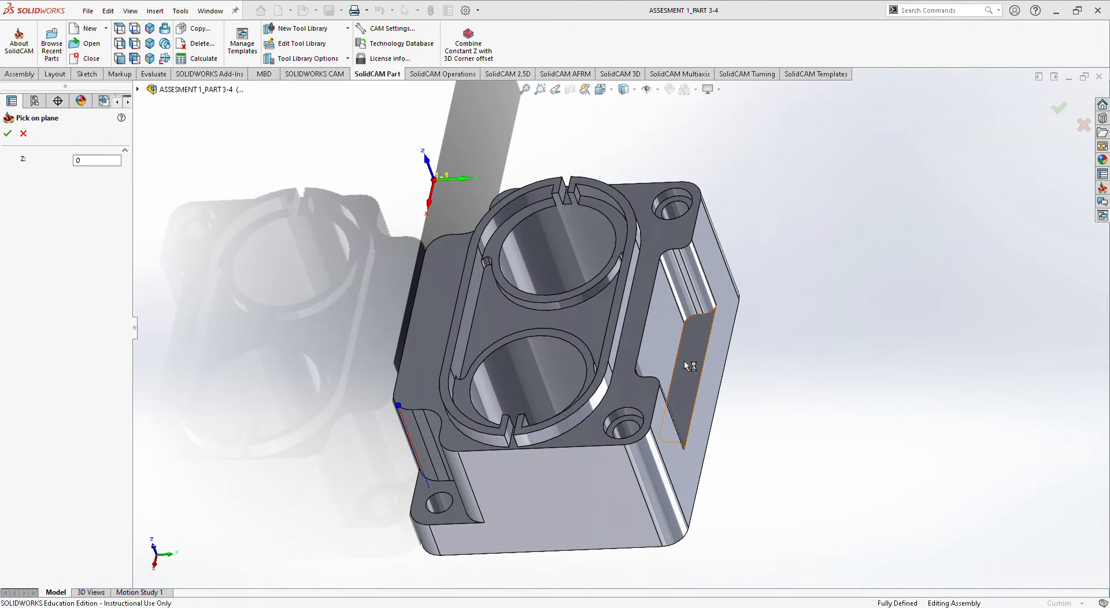
{"action": "left_click", "coordinate": [684, 361]}
{"action": "left_click", "coordinate": [8, 133]}
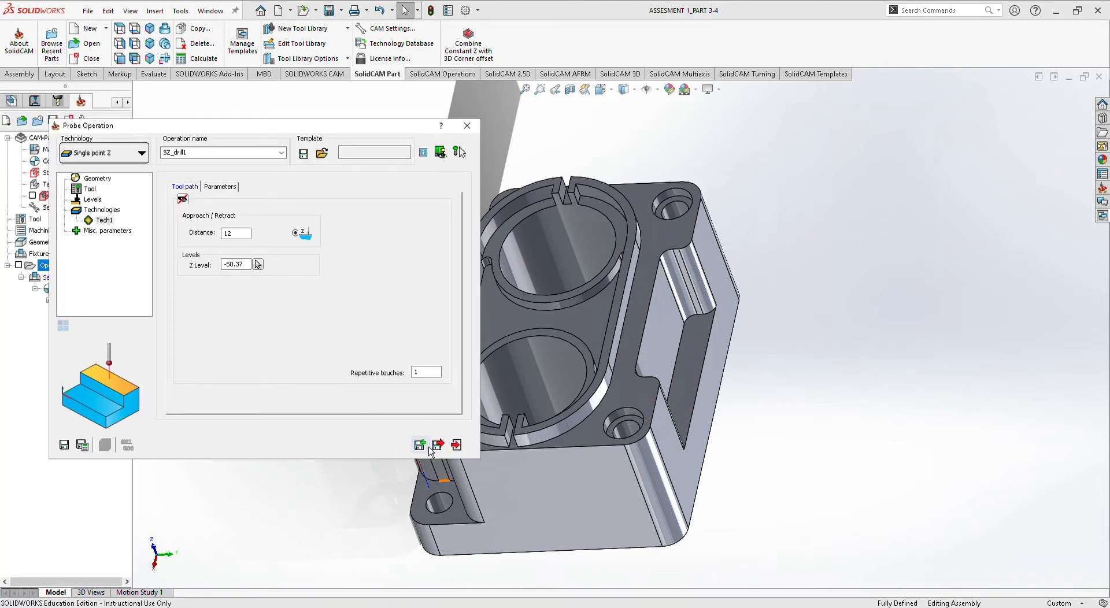
Save the second probe operation and inspect its probe path at the side pocket from several angles.
{"action": "left_click", "coordinate": [440, 450]}
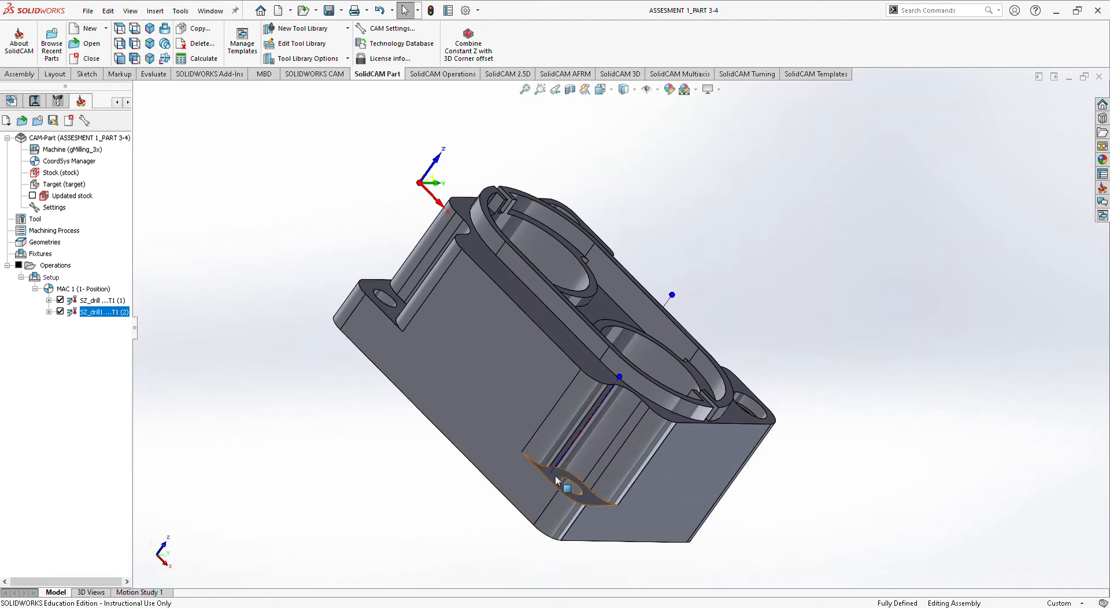
{"action": "middle_click_drag", "start_coordinate": [563, 485], "coordinate": [497, 462]}
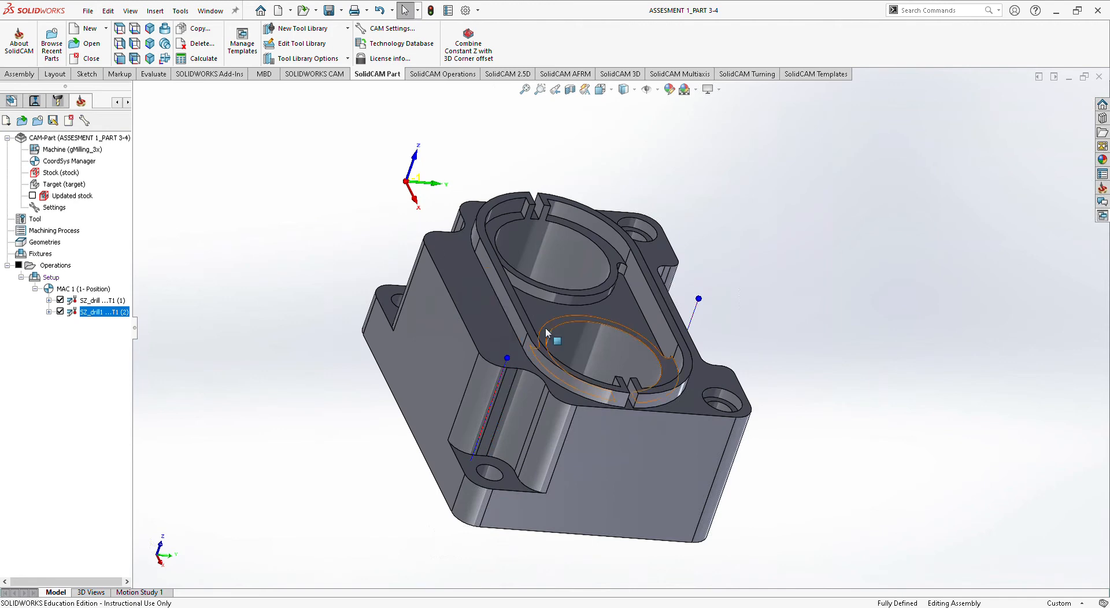
{"action": "middle_click_drag", "start_coordinate": [547, 333], "coordinate": [491, 301]}
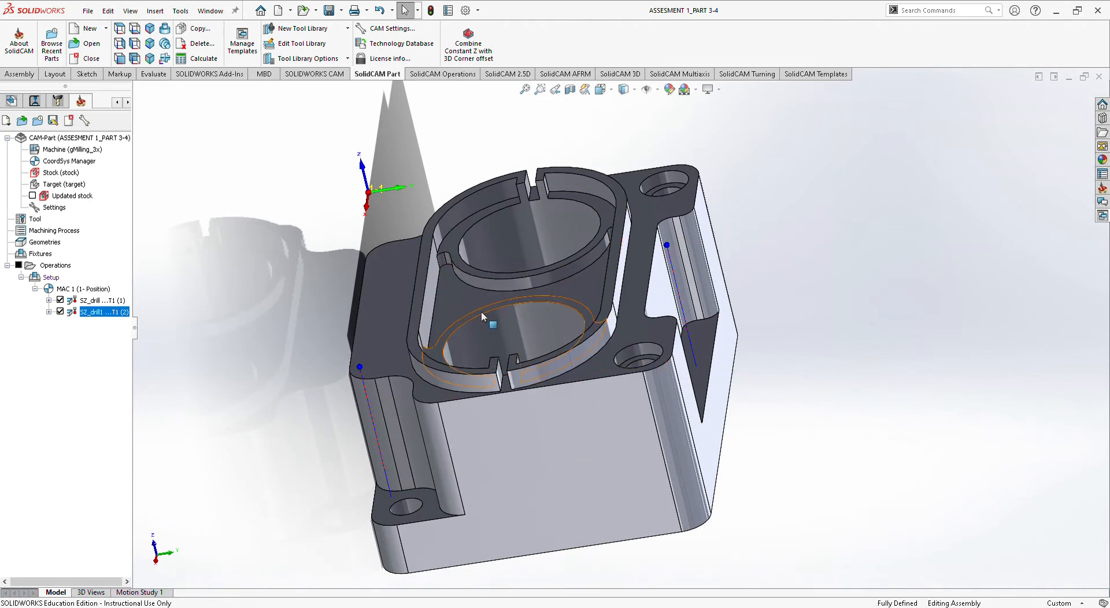
Add a third Single point Z probe operation with its point on the upper flange face, between the raised rim and the side pocket.
{"action": "right_click", "coordinate": [45, 273]}
{"action": "left_click", "coordinate": [65, 272]}
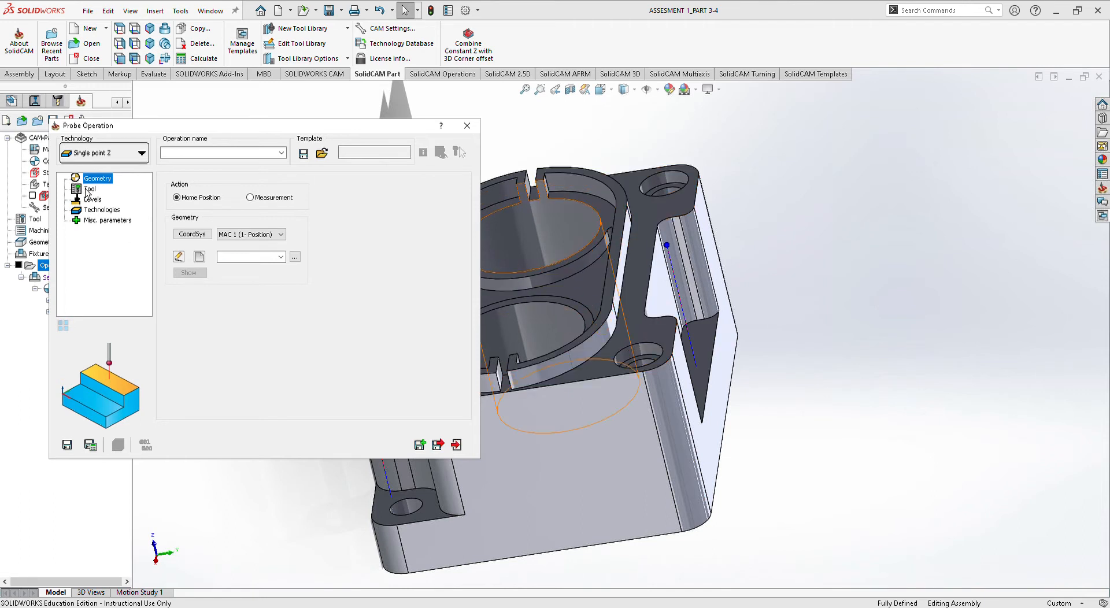
{"action": "left_click", "coordinate": [200, 256]}
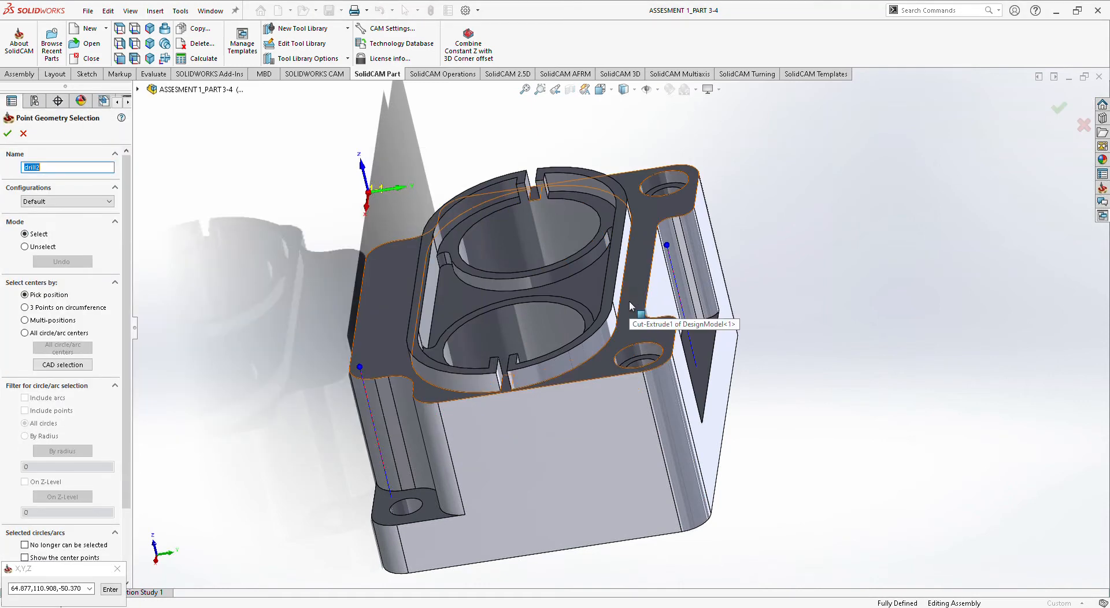
{"action": "left_click", "coordinate": [630, 303]}
{"action": "left_click", "coordinate": [8, 134]}
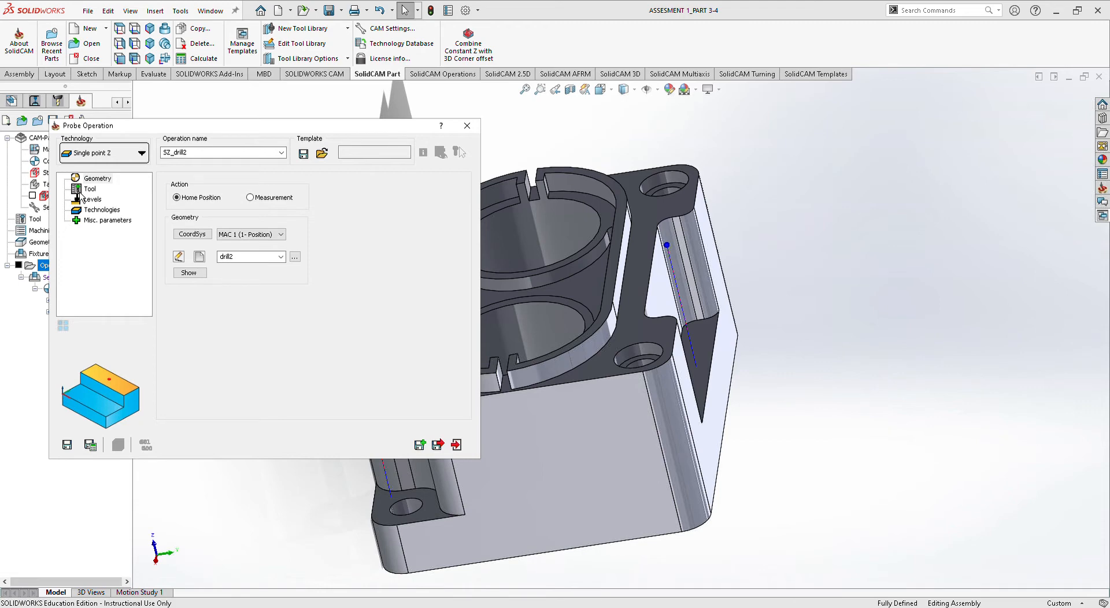
Create a new probe tool with a 2 mm diameter and 1 mm shoulder diameter and assign it to the third operation.
{"action": "left_click", "coordinate": [86, 189]}
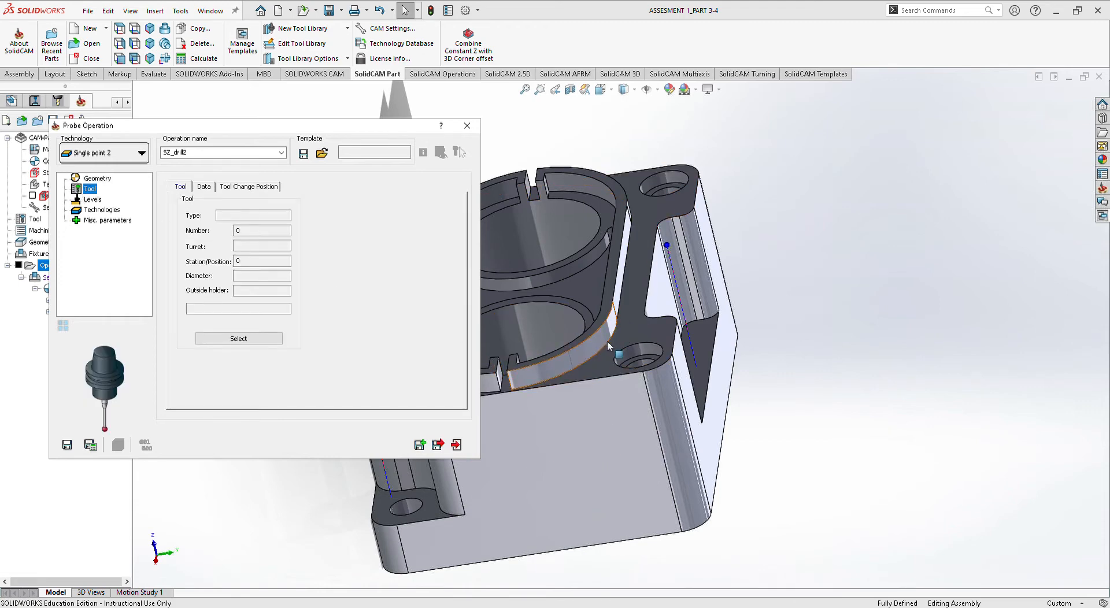
{"action": "left_click", "coordinate": [244, 341]}
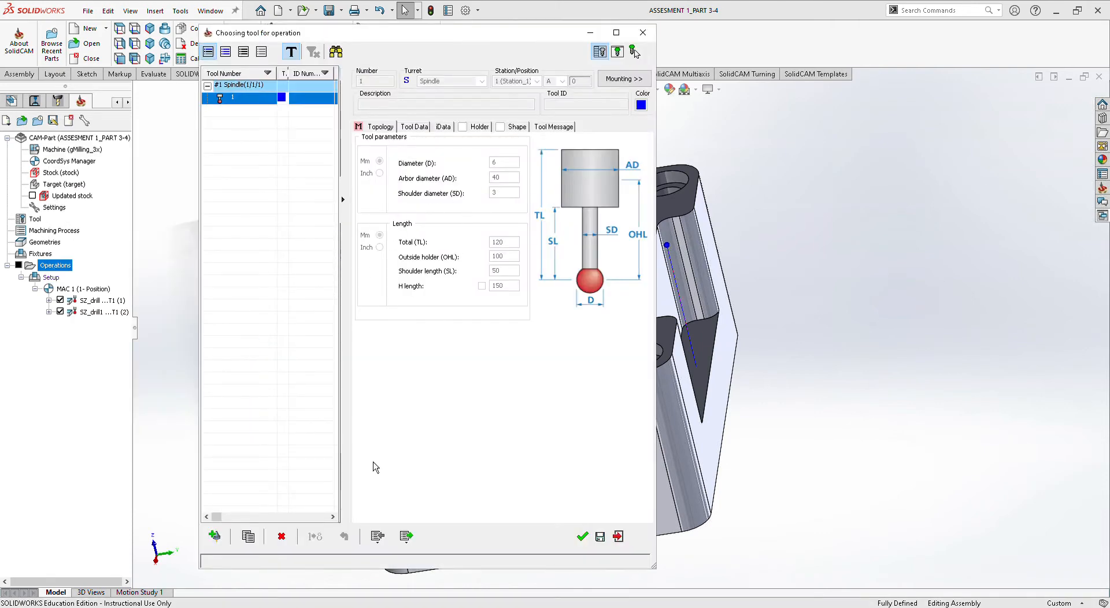
{"action": "left_click", "coordinate": [214, 536]}
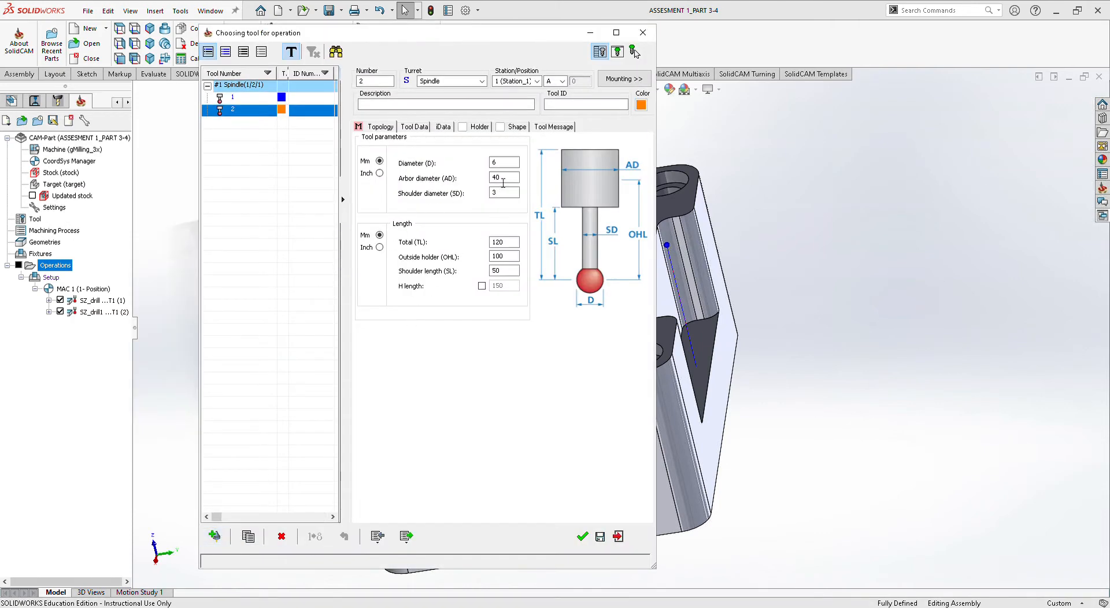
{"action": "left_click", "coordinate": [501, 162]}
{"action": "type", "text": "2"}
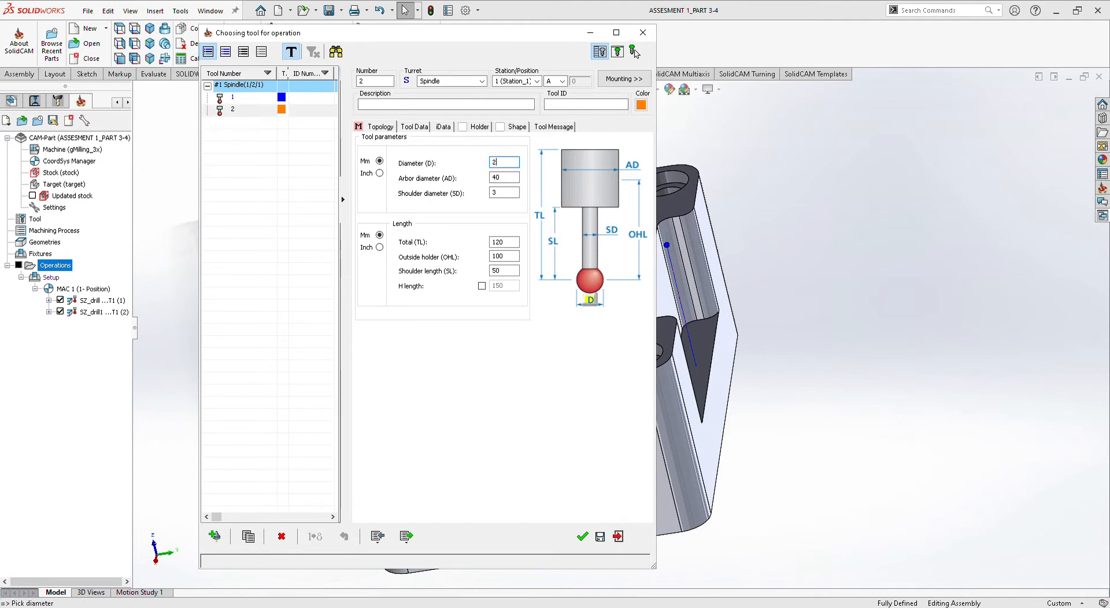
{"action": "left_click", "coordinate": [514, 193]}
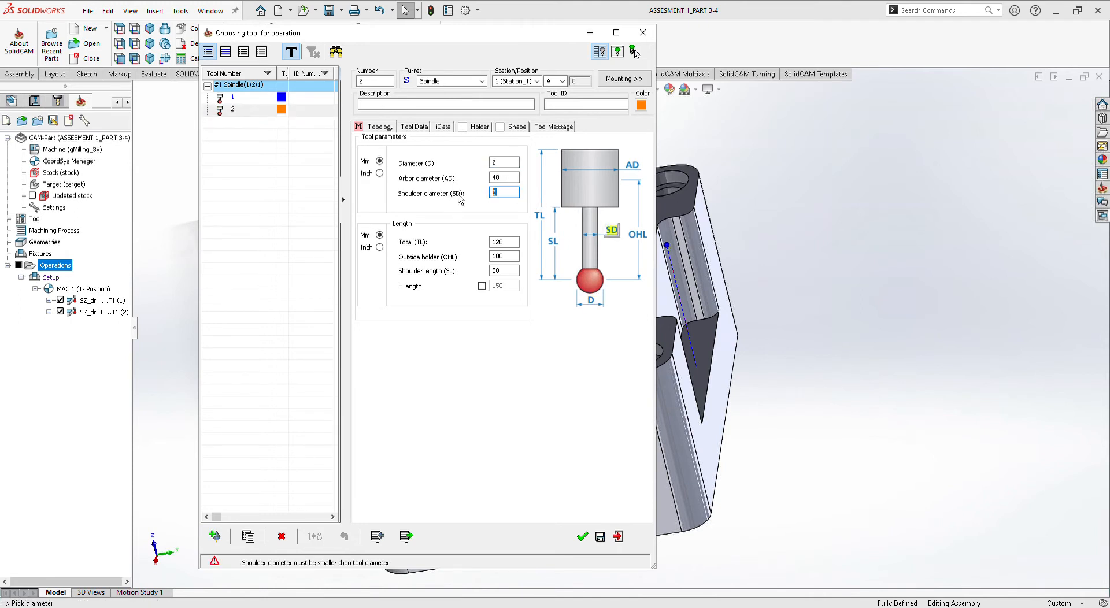
{"action": "type", "text": "1"}
{"action": "left_click", "coordinate": [241, 114]}
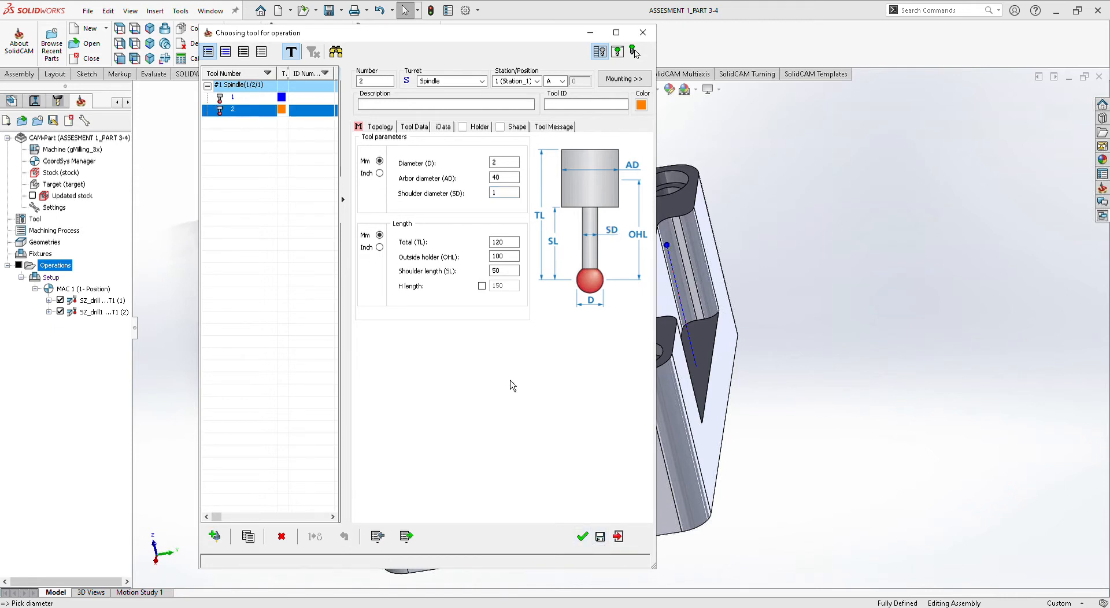
{"action": "left_click", "coordinate": [583, 537]}
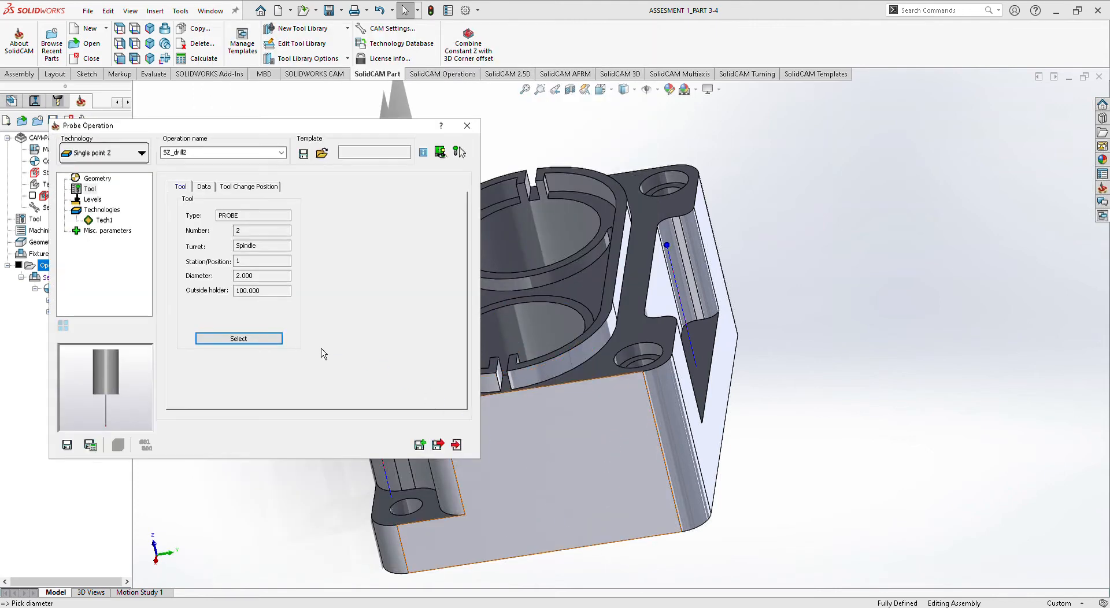
Set the third operation's probing Z level to -7.67 from the upper flange face and save the operation.
{"action": "left_click", "coordinate": [106, 220]}
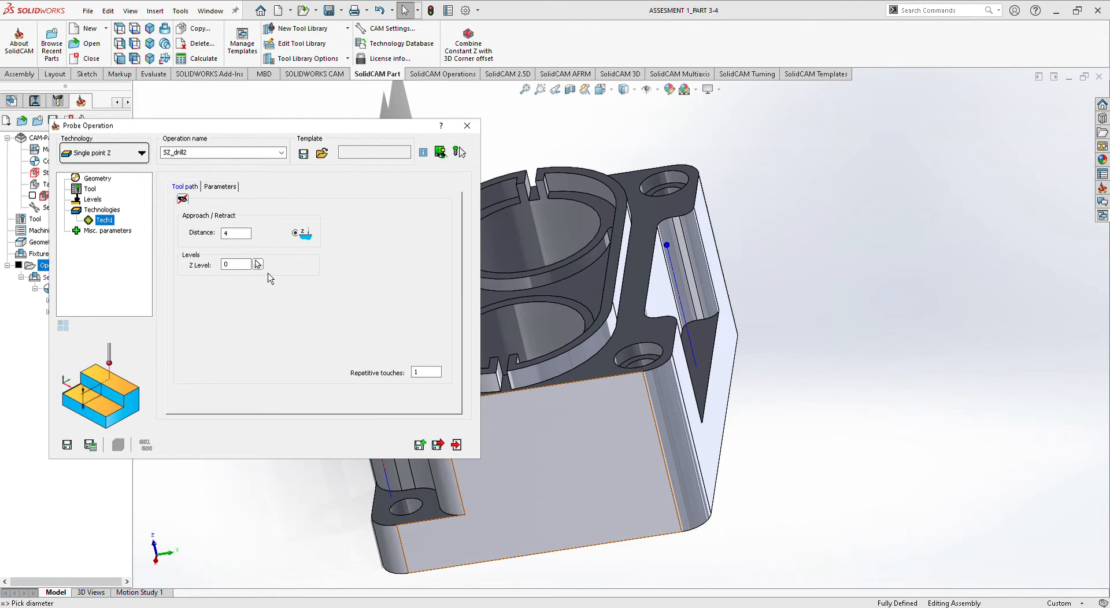
{"action": "left_click", "coordinate": [266, 276]}
{"action": "left_click", "coordinate": [605, 361]}
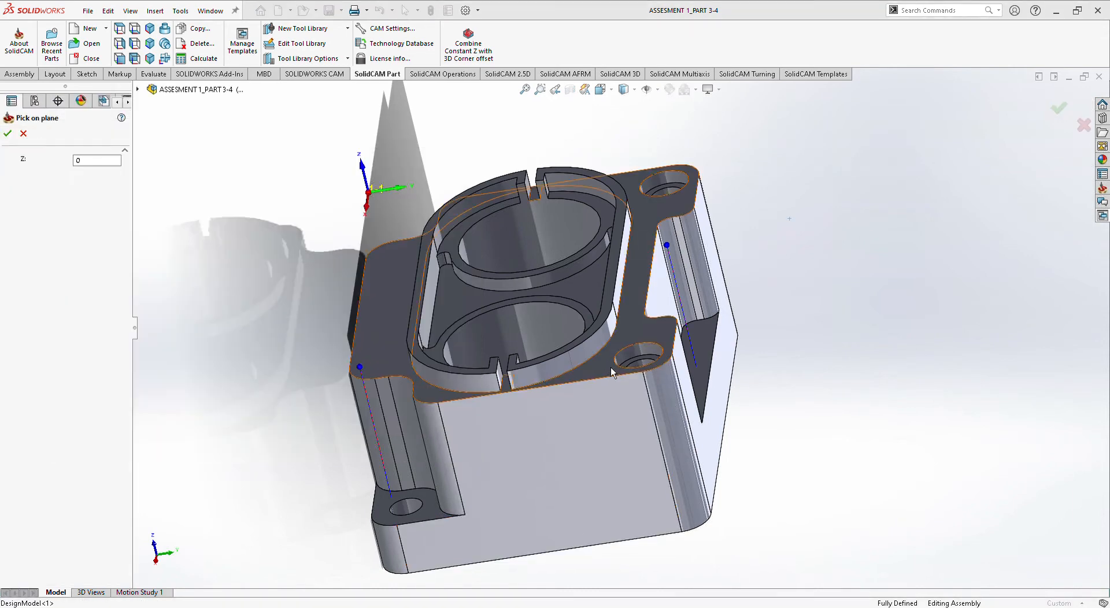
{"action": "left_click", "coordinate": [7, 133]}
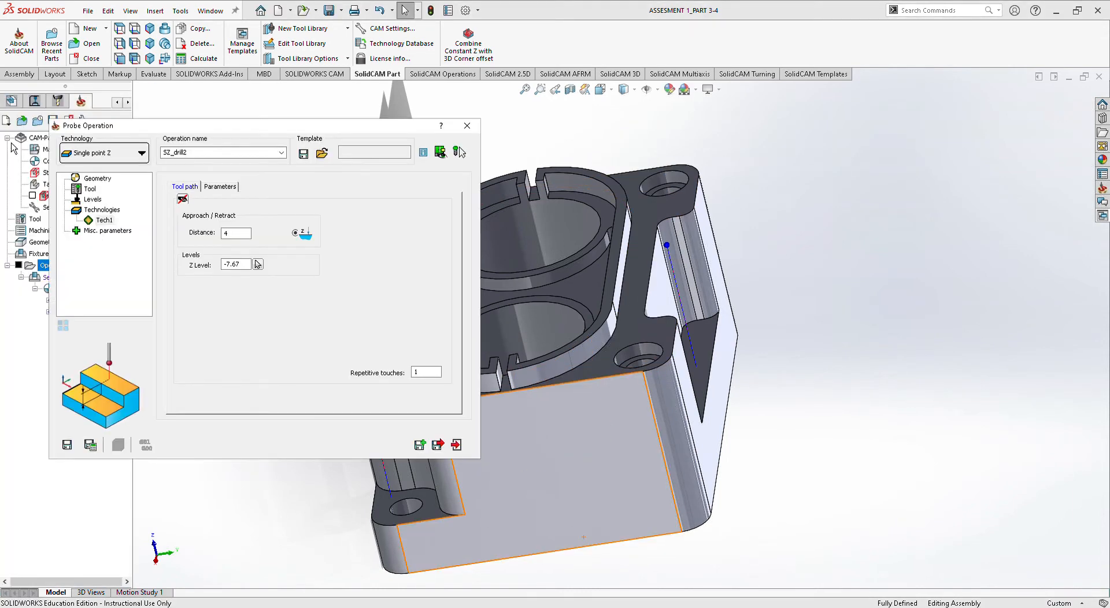
{"action": "left_click", "coordinate": [437, 444]}
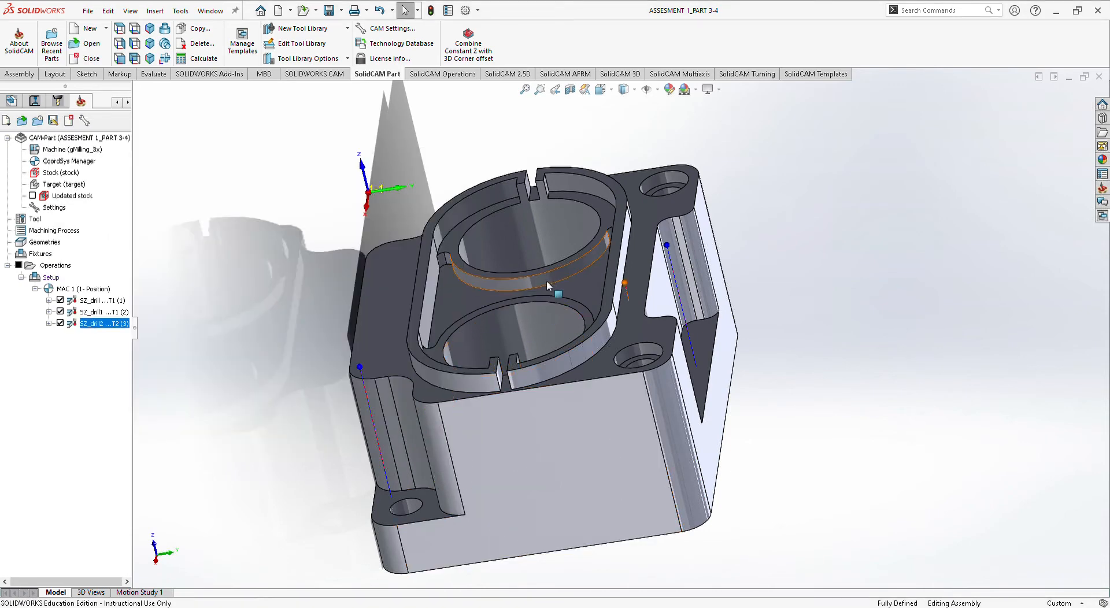
Add a fourth Single point Z probe operation with its point on the recessed face between the two bores, inside the raised rim.
{"action": "scroll", "coordinate": [544, 281], "scroll_direction": "down", "scroll_amount": 5}
{"action": "middle_click_drag", "start_coordinate": [536, 283], "coordinate": [196, 293]}
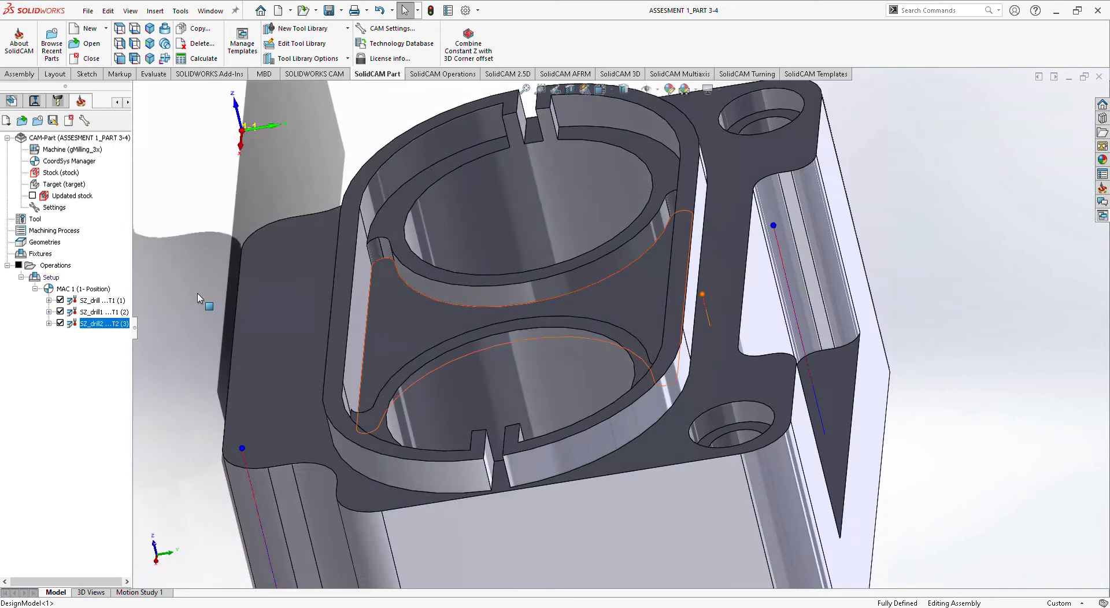
{"action": "right_click", "coordinate": [89, 294]}
{"action": "left_click", "coordinate": [183, 249]}
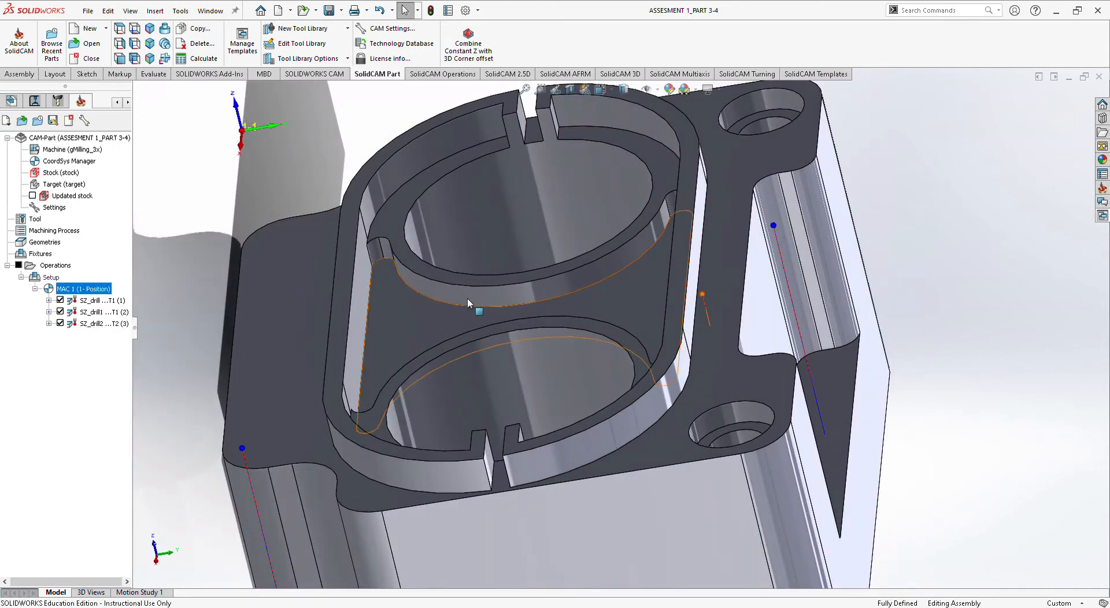
{"action": "right_click", "coordinate": [52, 278]}
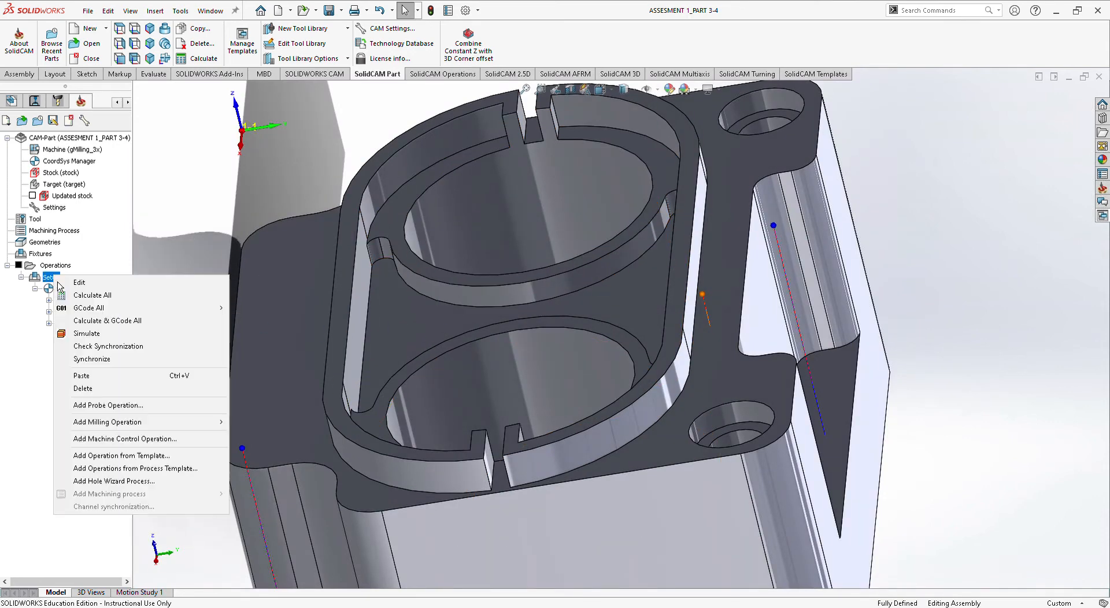
{"action": "right_click", "coordinate": [60, 266]}
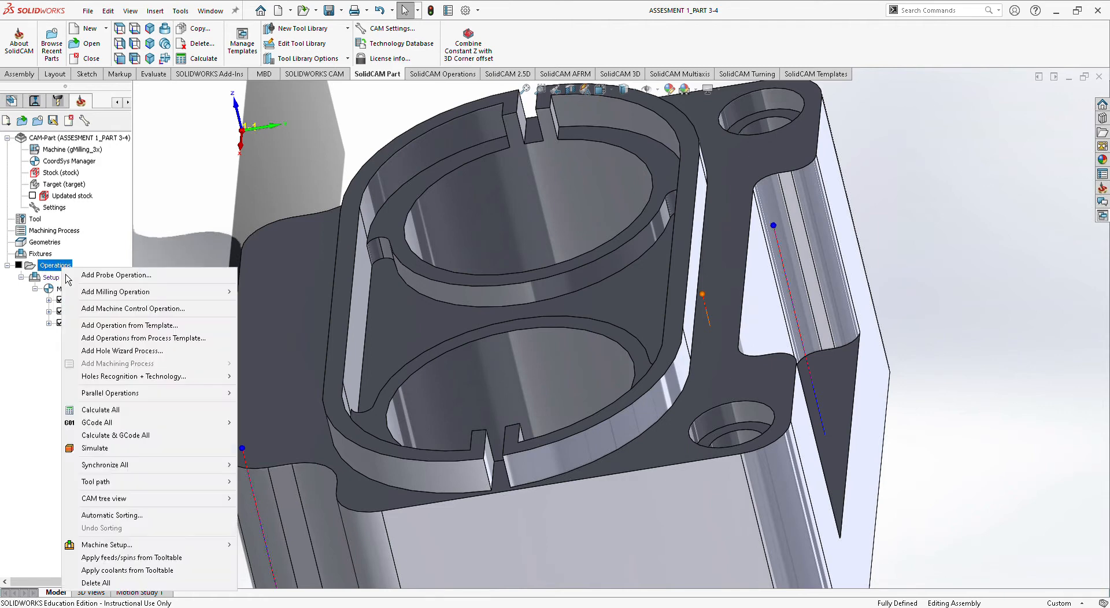
{"action": "left_click", "coordinate": [86, 276]}
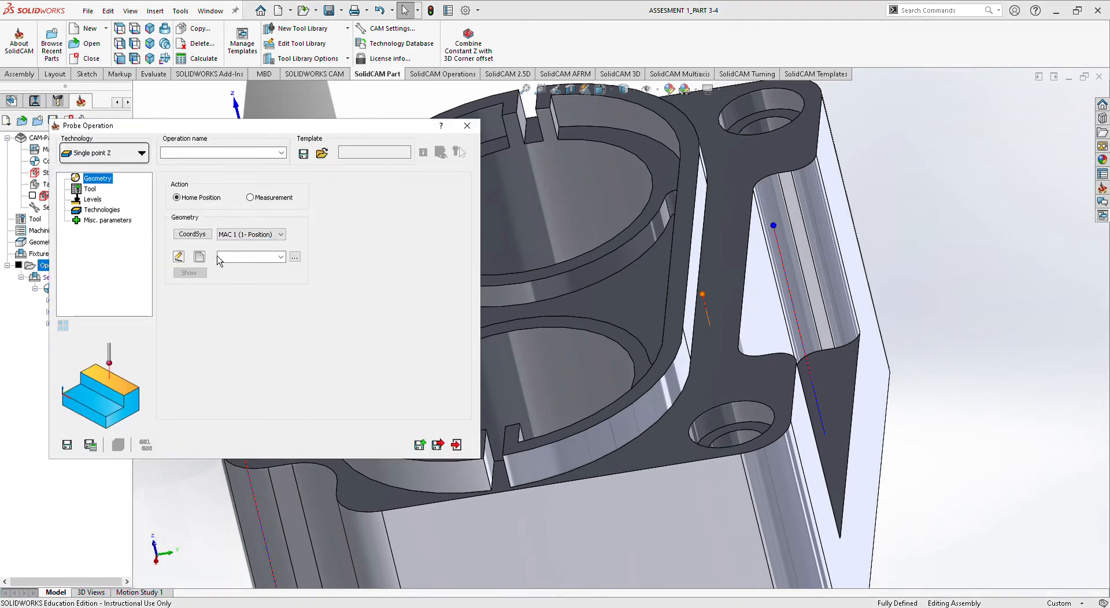
{"action": "left_click", "coordinate": [200, 256]}
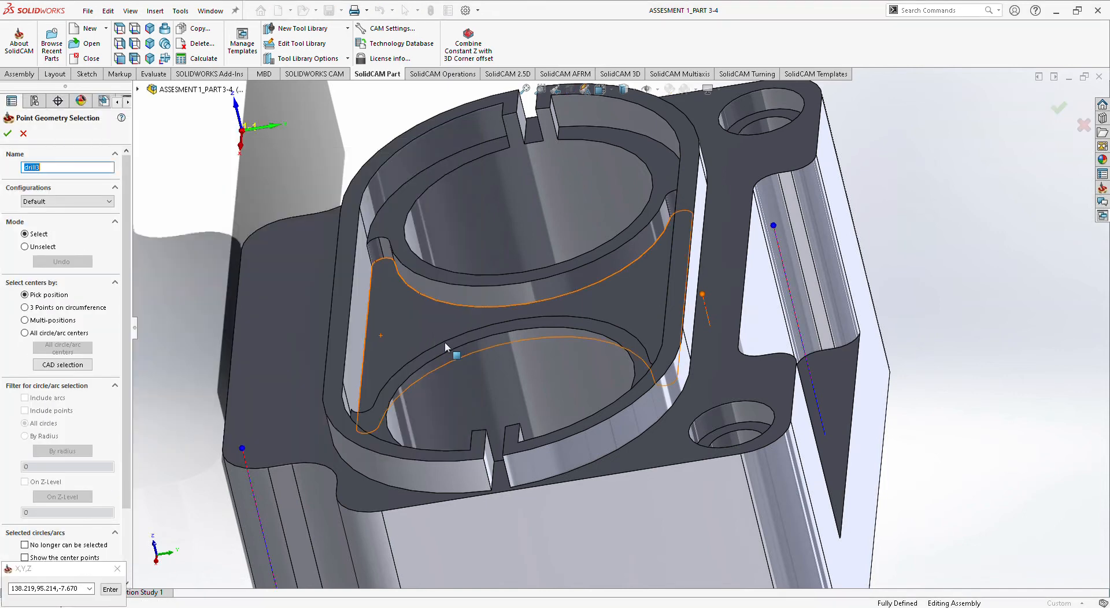
{"action": "left_click", "coordinate": [444, 345]}
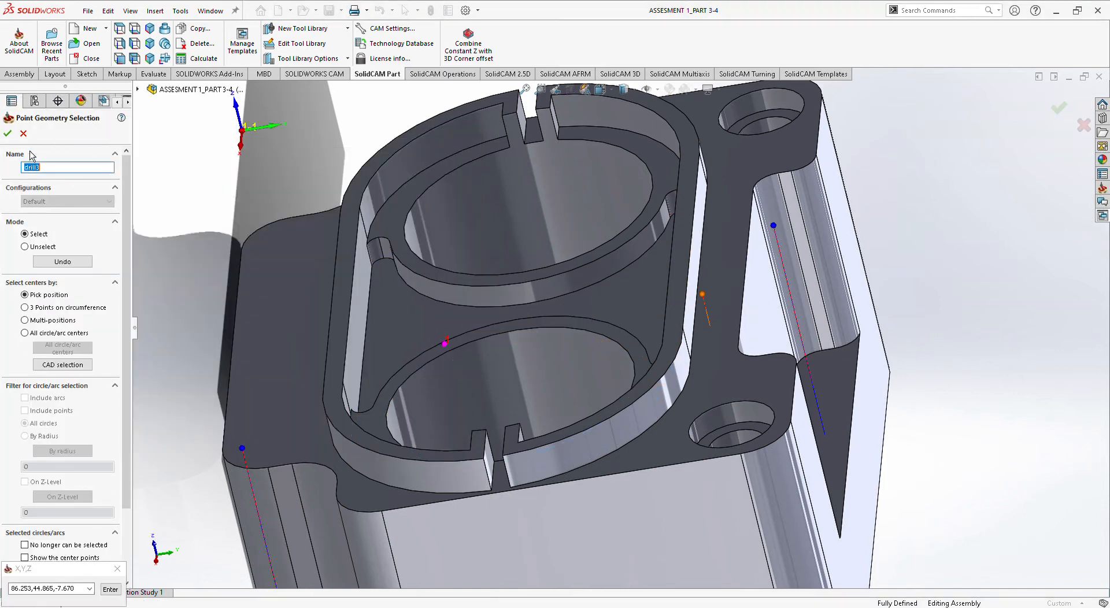
{"action": "left_click", "coordinate": [7, 133]}
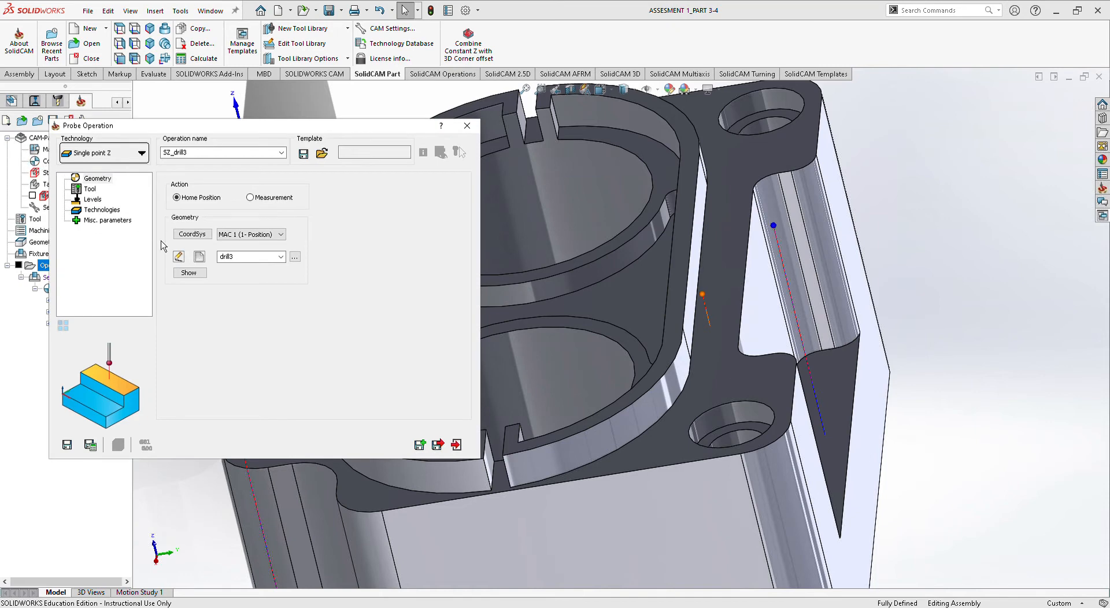
Assign the existing 2 mm probe, tool number 2, to the fourth probe operation.
{"action": "left_click", "coordinate": [91, 190]}
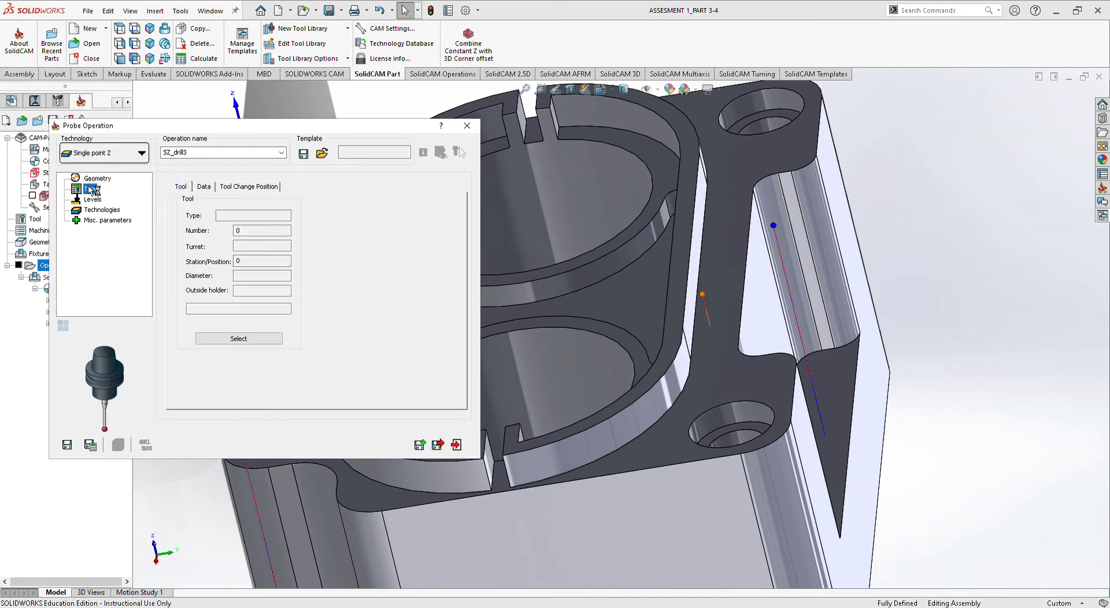
{"action": "left_click", "coordinate": [241, 340]}
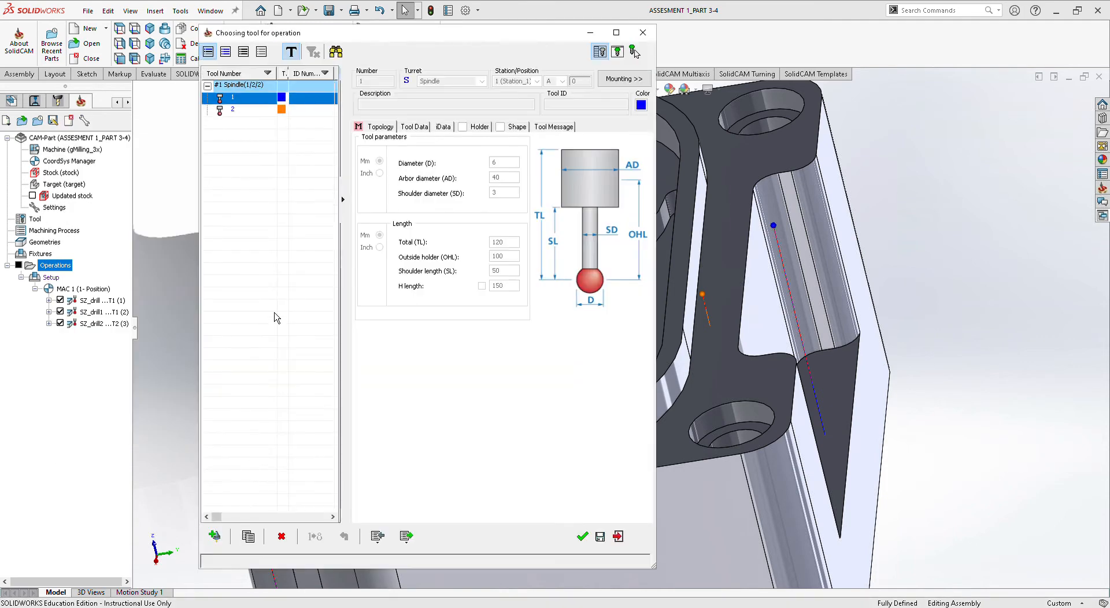
{"action": "left_click", "coordinate": [290, 112]}
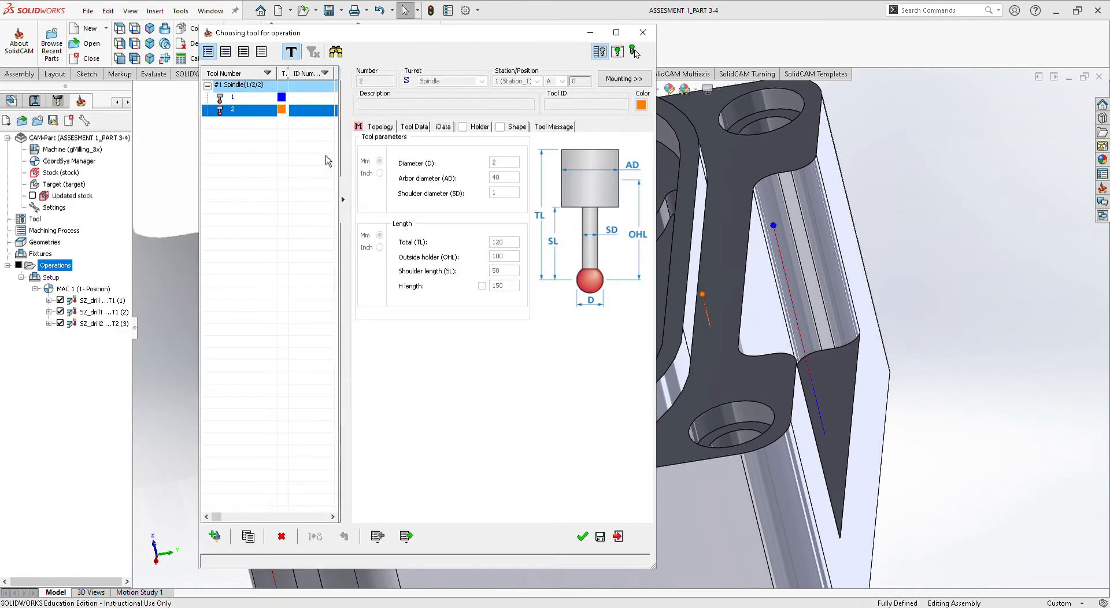
{"action": "left_click", "coordinate": [584, 537]}
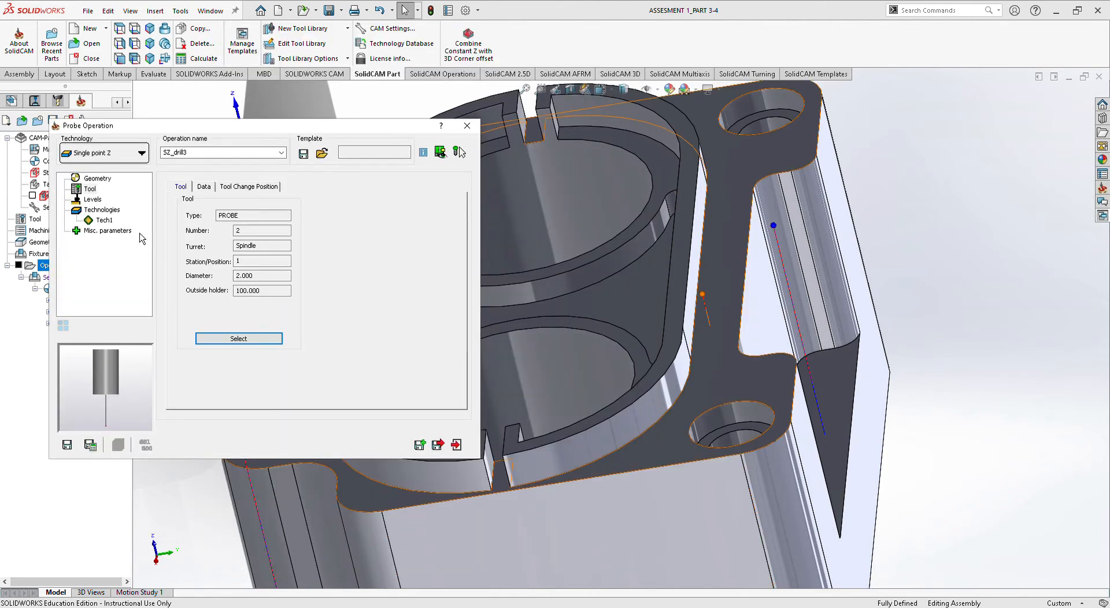
Set the fourth operation's probing Z level to -7.67 from the face between the two bores and save the operation.
{"action": "left_click", "coordinate": [104, 220]}
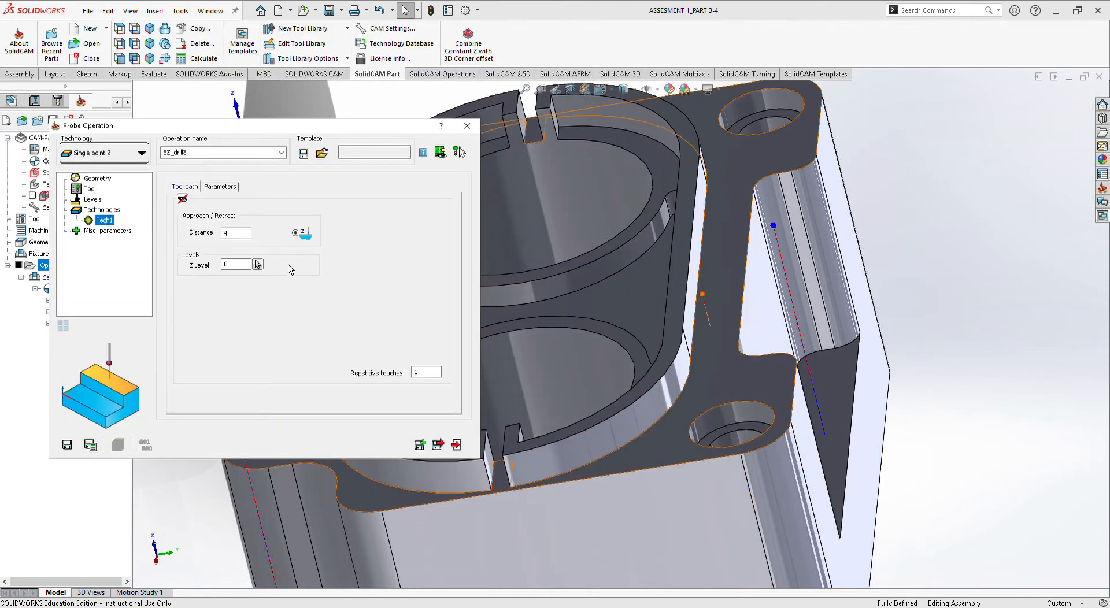
{"action": "left_click", "coordinate": [257, 264]}
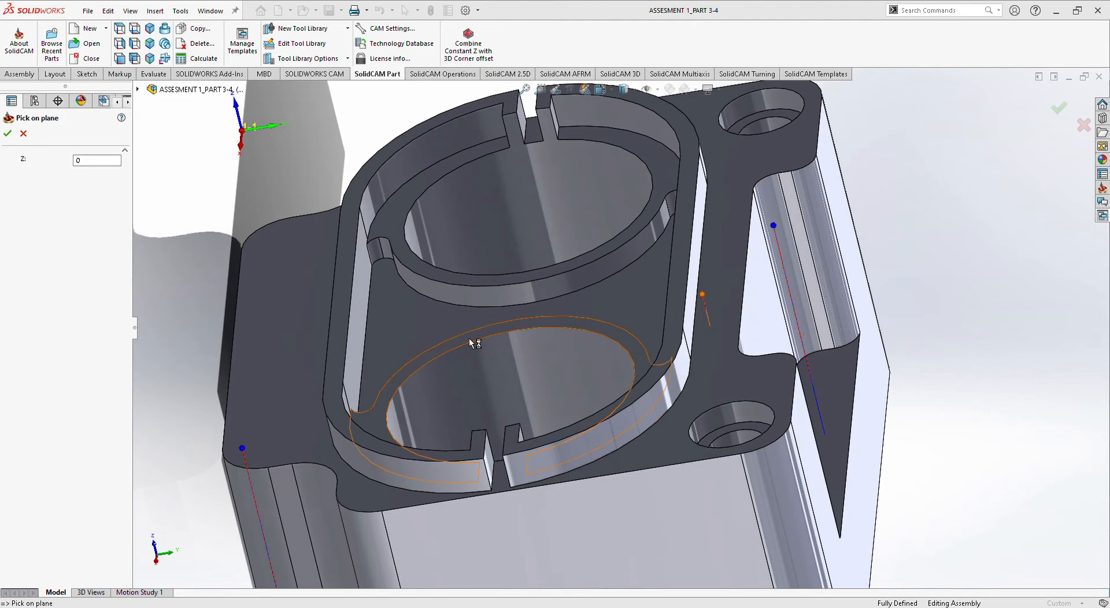
{"action": "left_click", "coordinate": [469, 339]}
{"action": "left_click", "coordinate": [8, 134]}
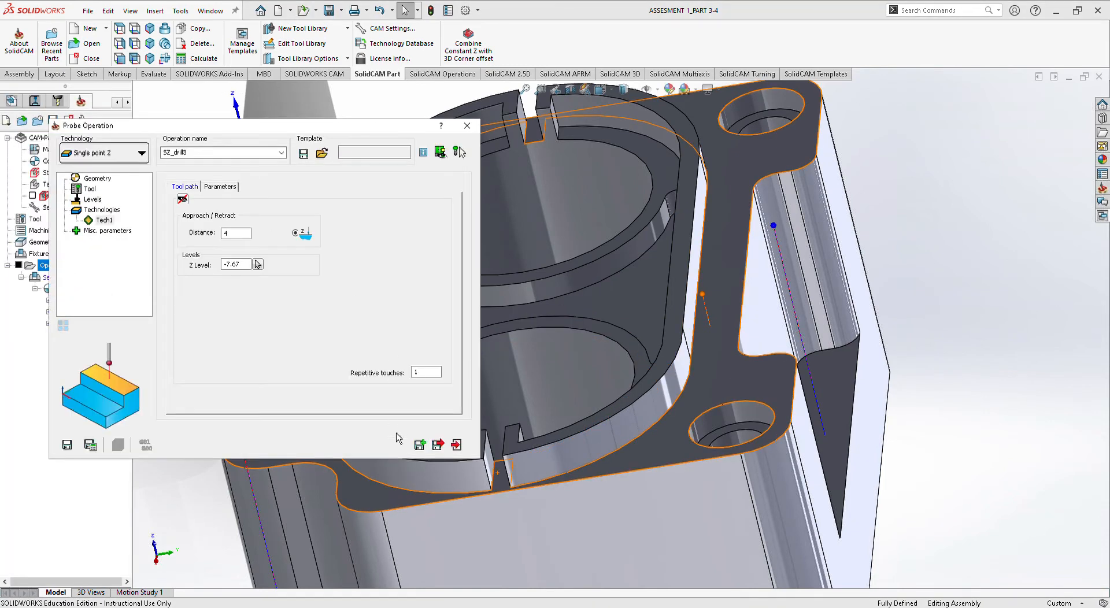
{"action": "left_click", "coordinate": [437, 444]}
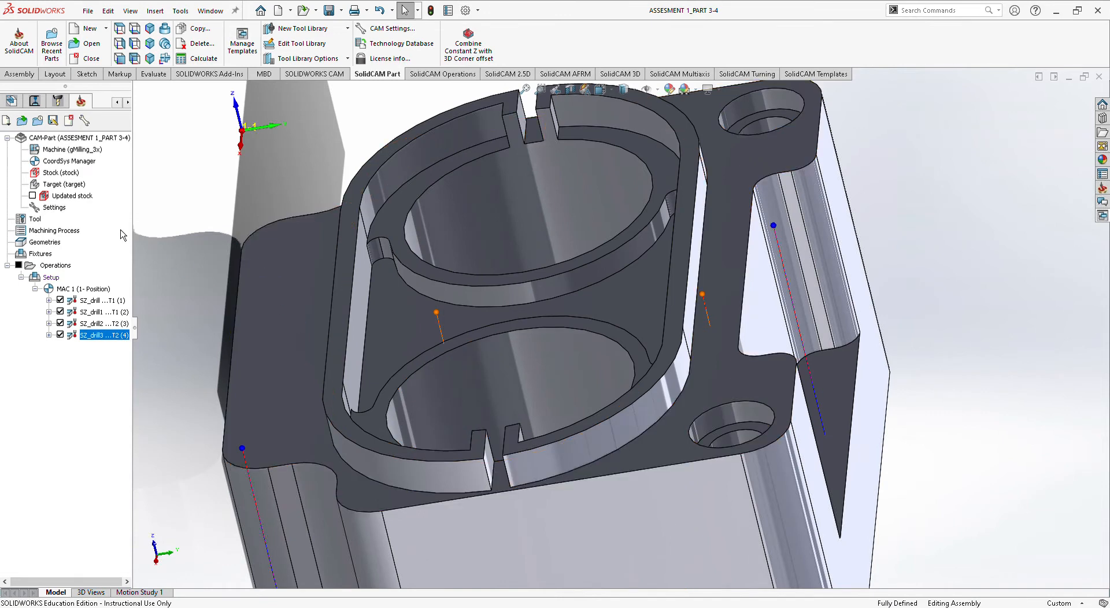
Add a fifth Single point Z probe operation with its point on the recessed face between the bores, near the raised rim's inner wall.
{"action": "right_click", "coordinate": [51, 278]}
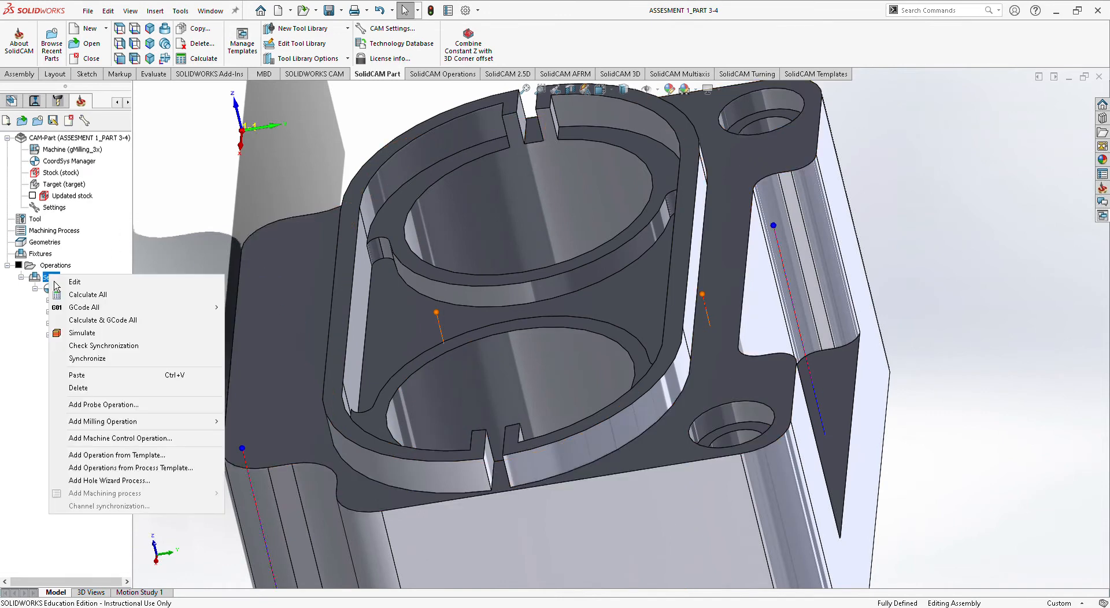
{"action": "left_click", "coordinate": [143, 408]}
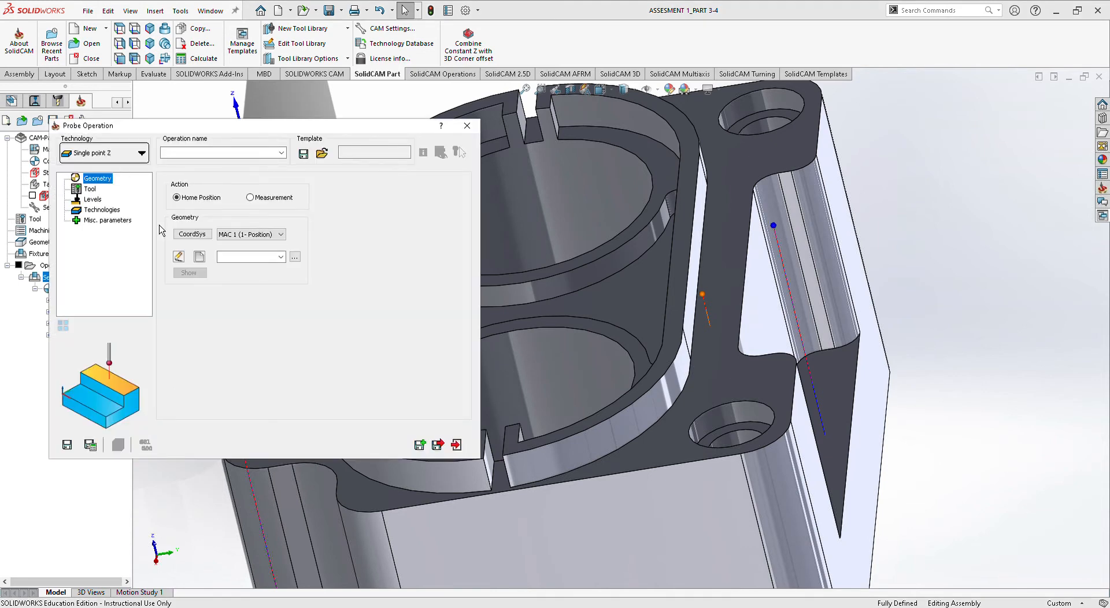
{"action": "left_click", "coordinate": [200, 256]}
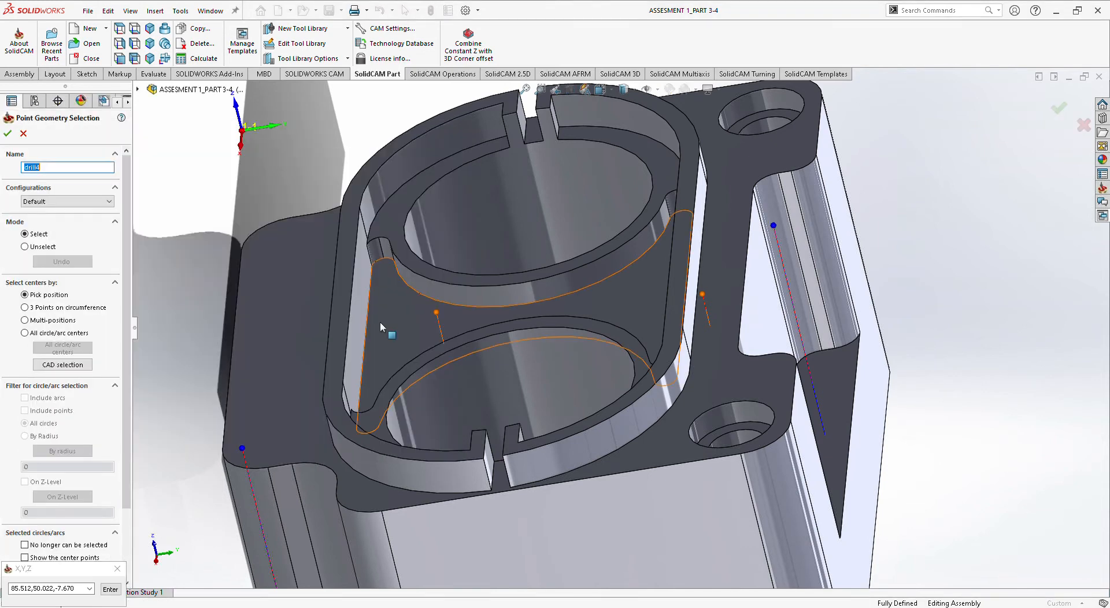
{"action": "left_click", "coordinate": [380, 322]}
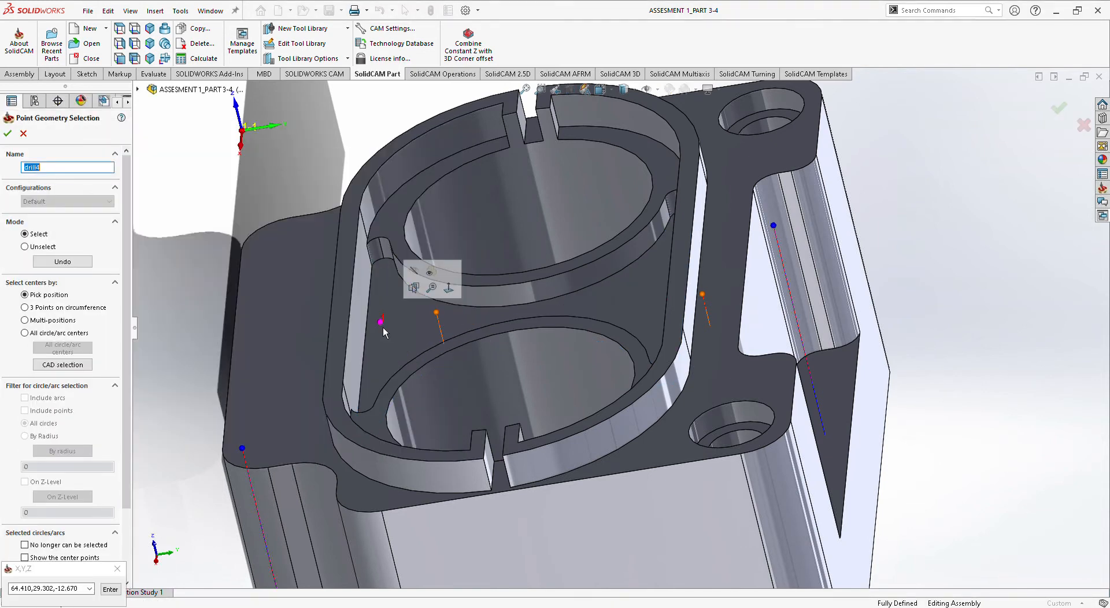
{"action": "left_click", "coordinate": [8, 133]}
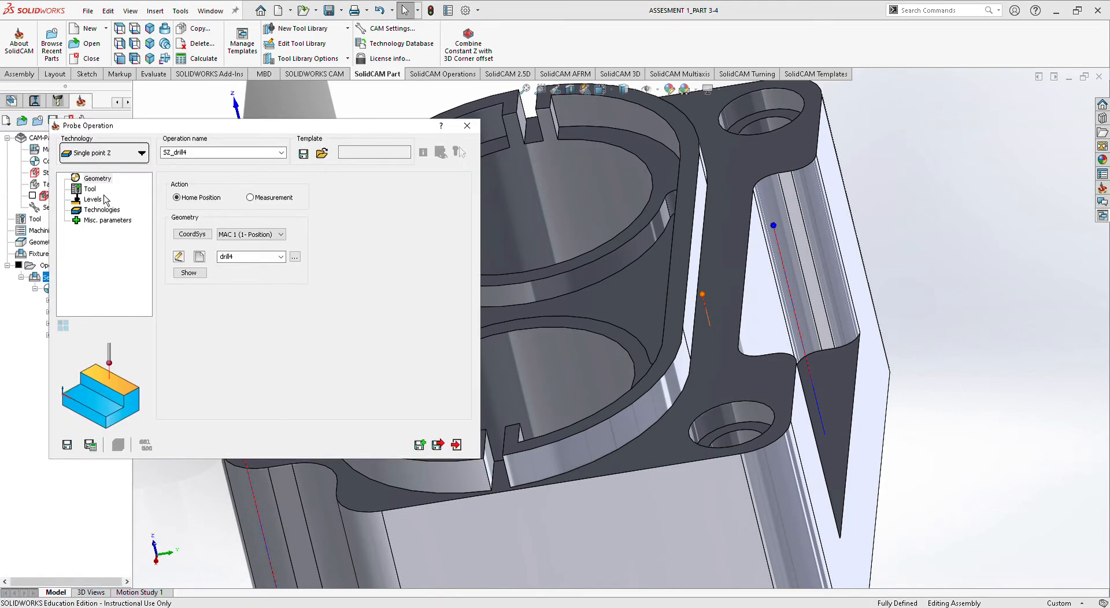
Assign the existing 2 mm probe, tool number 2, to the fifth probe operation.
{"action": "left_click", "coordinate": [102, 190]}
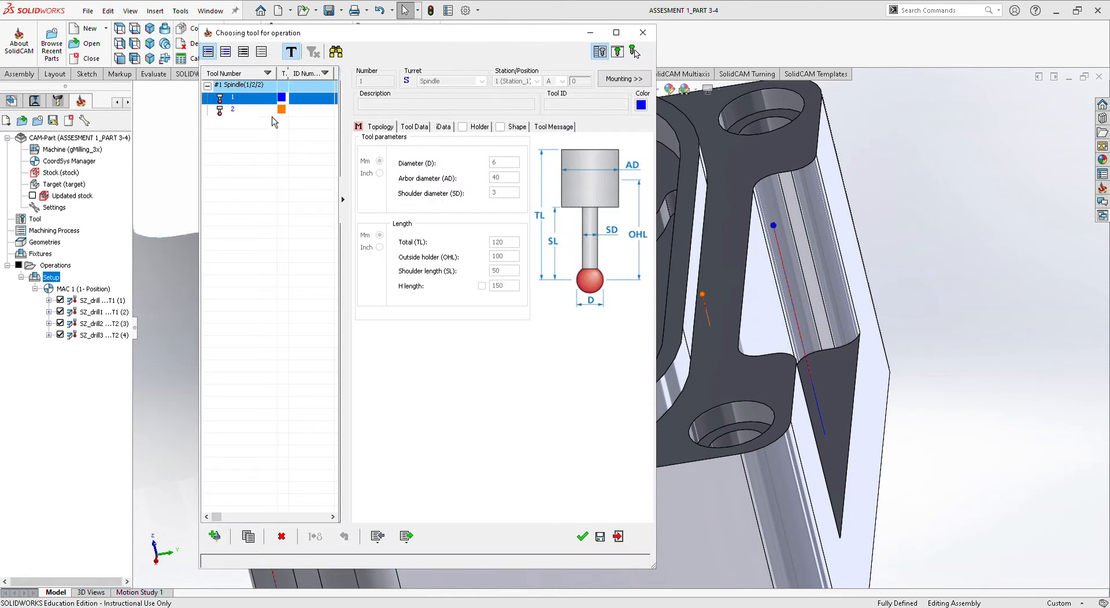
{"action": "left_click", "coordinate": [272, 110]}
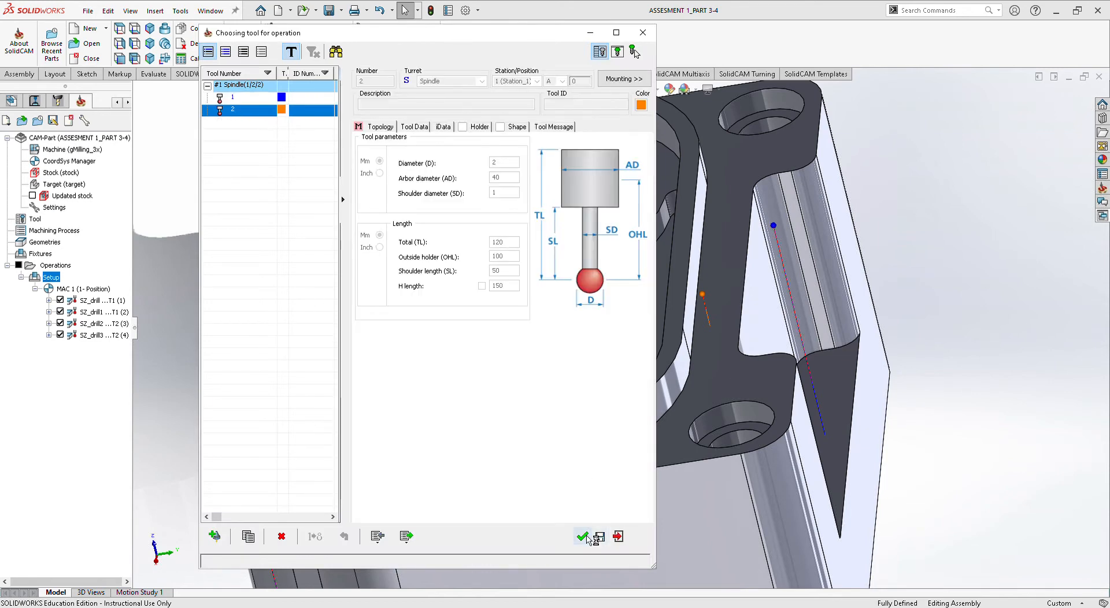
{"action": "left_click", "coordinate": [582, 536]}
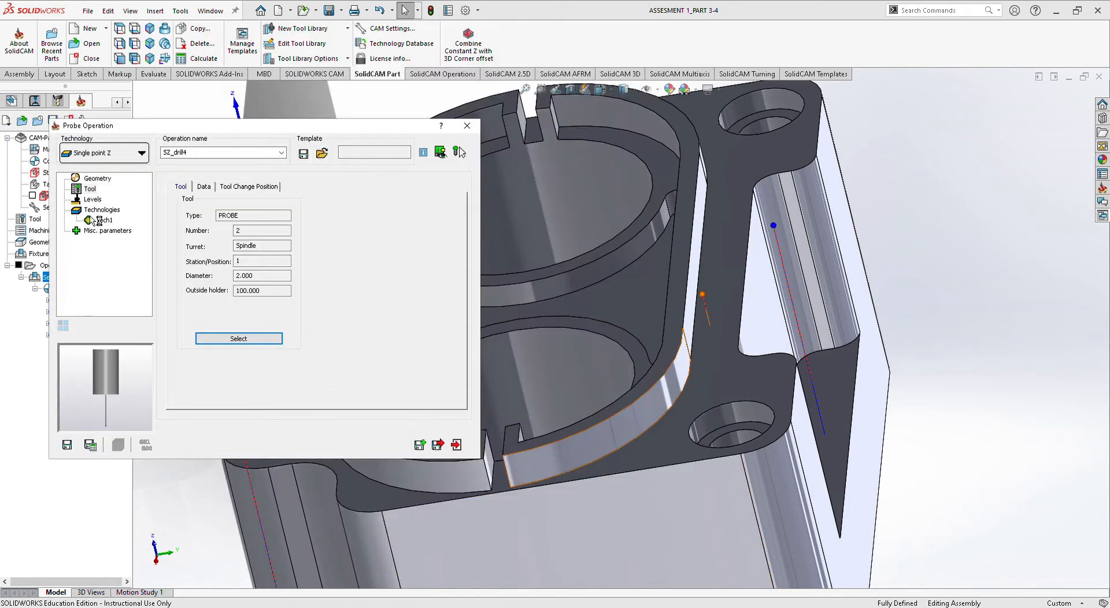
Set the fifth operation's probing Z level to -12.67 from the recessed face between the bores and save the operation.
{"action": "left_click", "coordinate": [98, 220]}
{"action": "left_click", "coordinate": [258, 264]}
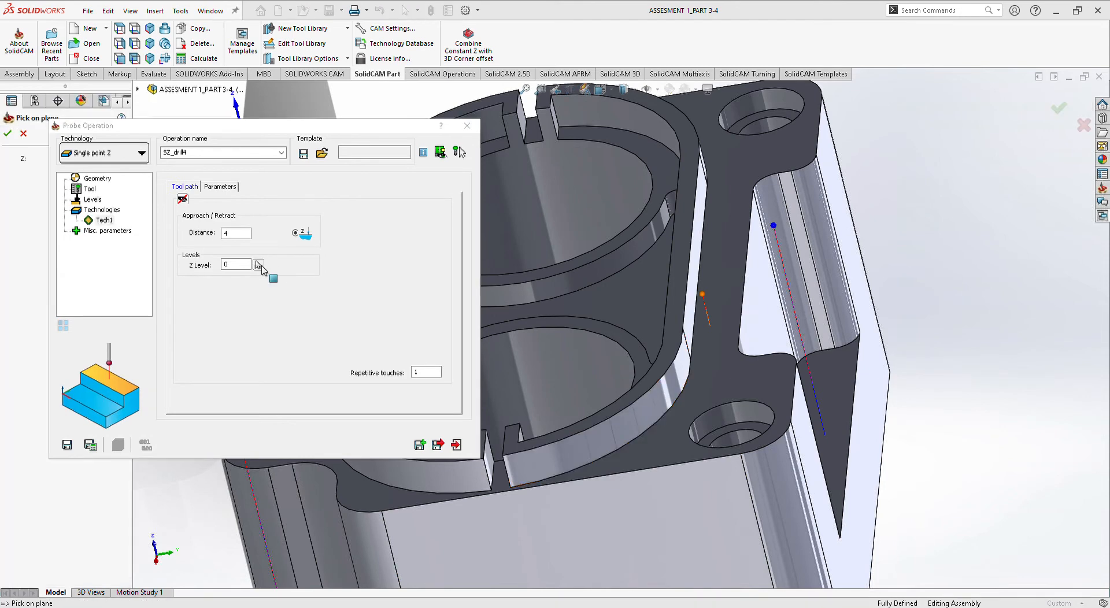
{"action": "left_click", "coordinate": [397, 298]}
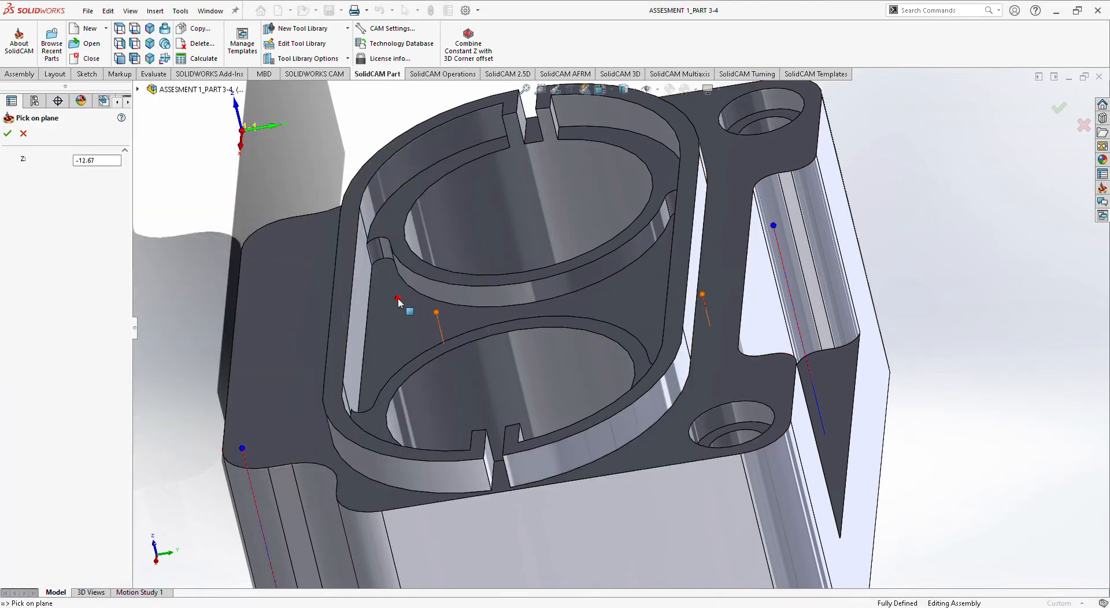
{"action": "left_click", "coordinate": [7, 133]}
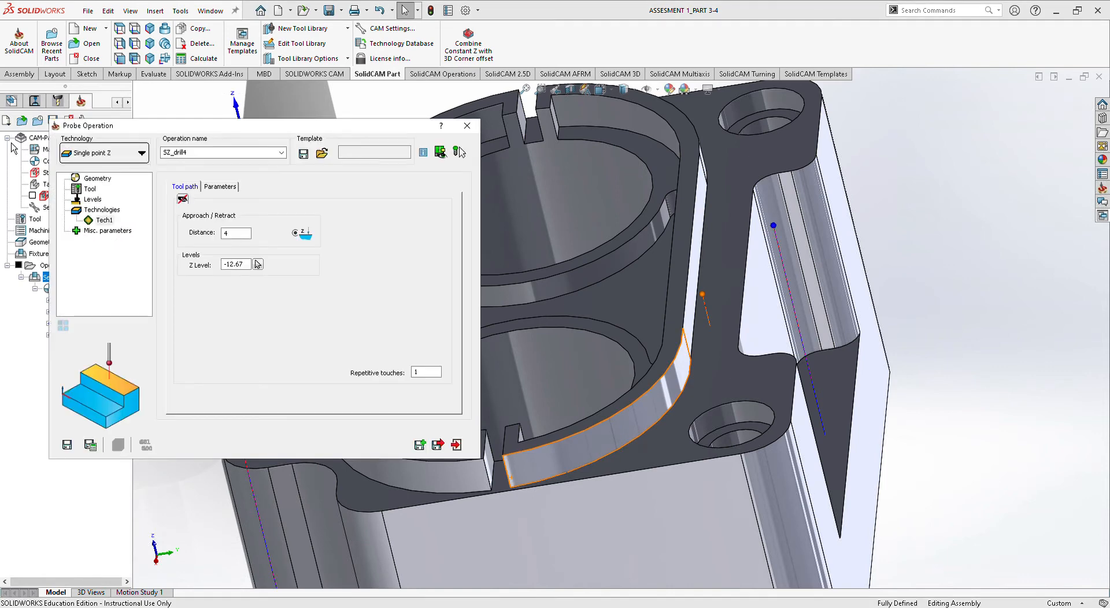
{"action": "left_click", "coordinate": [437, 445]}
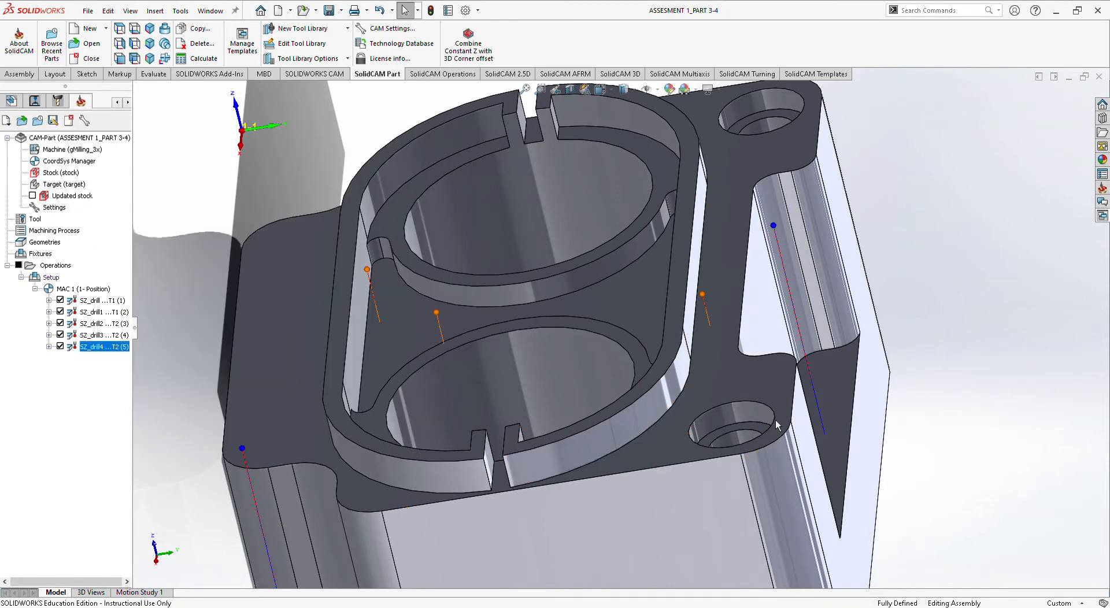
Add a sixth Single point Z probe operation with its point on the counterbore ledge of the flange's corner hole.
{"action": "middle_click_drag", "start_coordinate": [745, 435], "coordinate": [486, 369]}
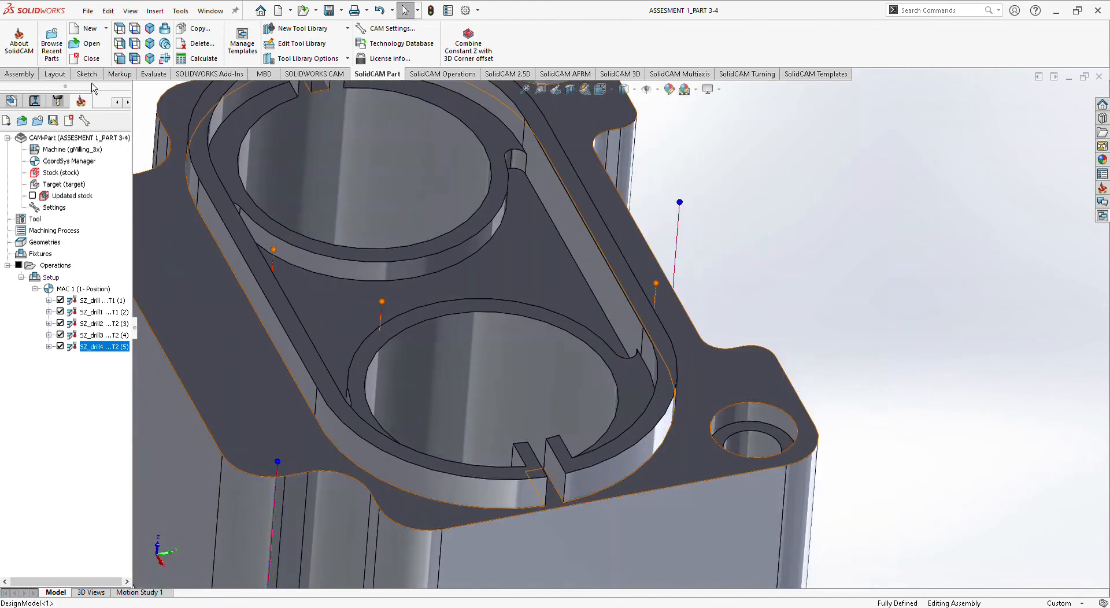
{"action": "right_click", "coordinate": [53, 277]}
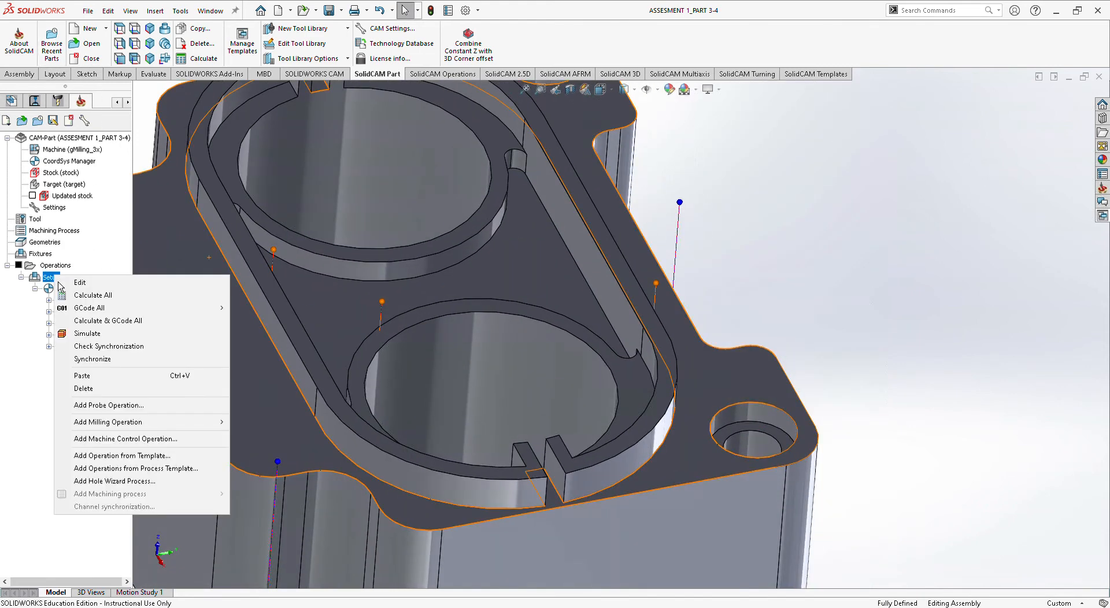
{"action": "left_click", "coordinate": [111, 407]}
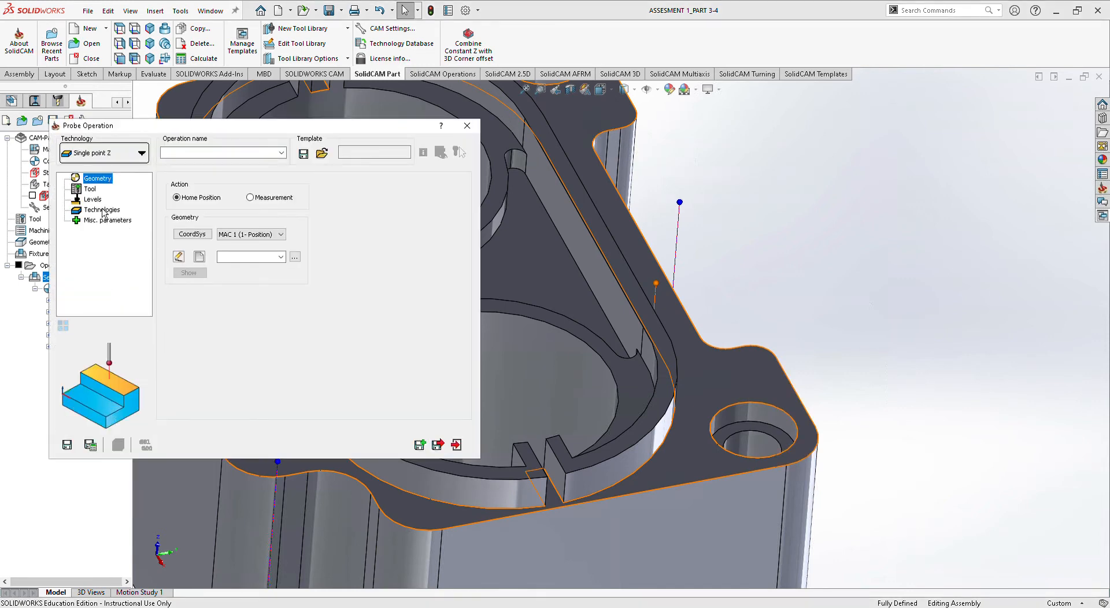
{"action": "left_click", "coordinate": [200, 256]}
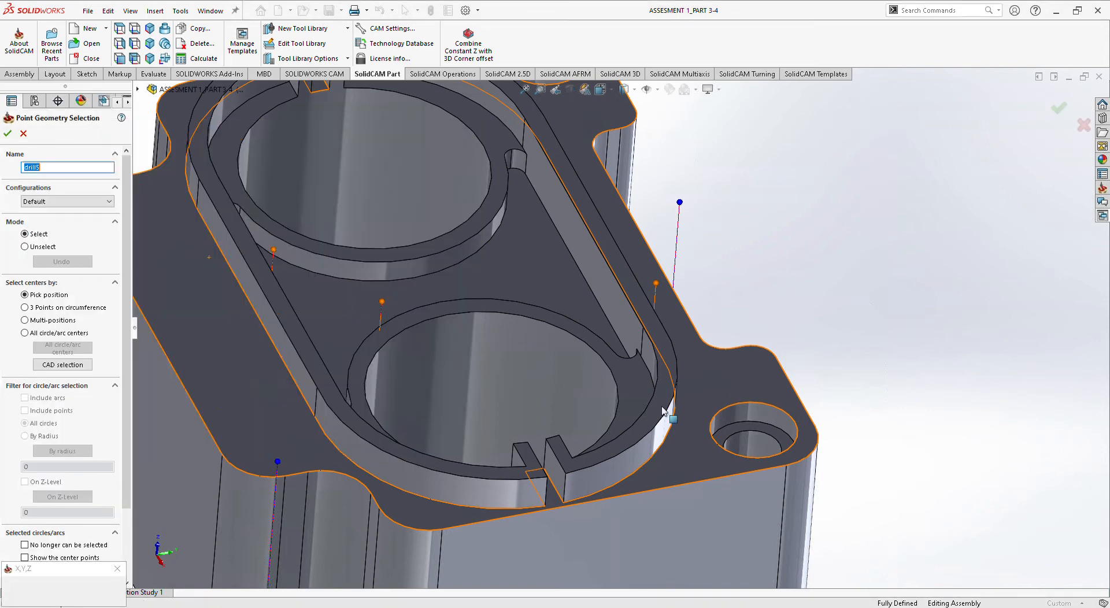
{"action": "left_click", "coordinate": [730, 431]}
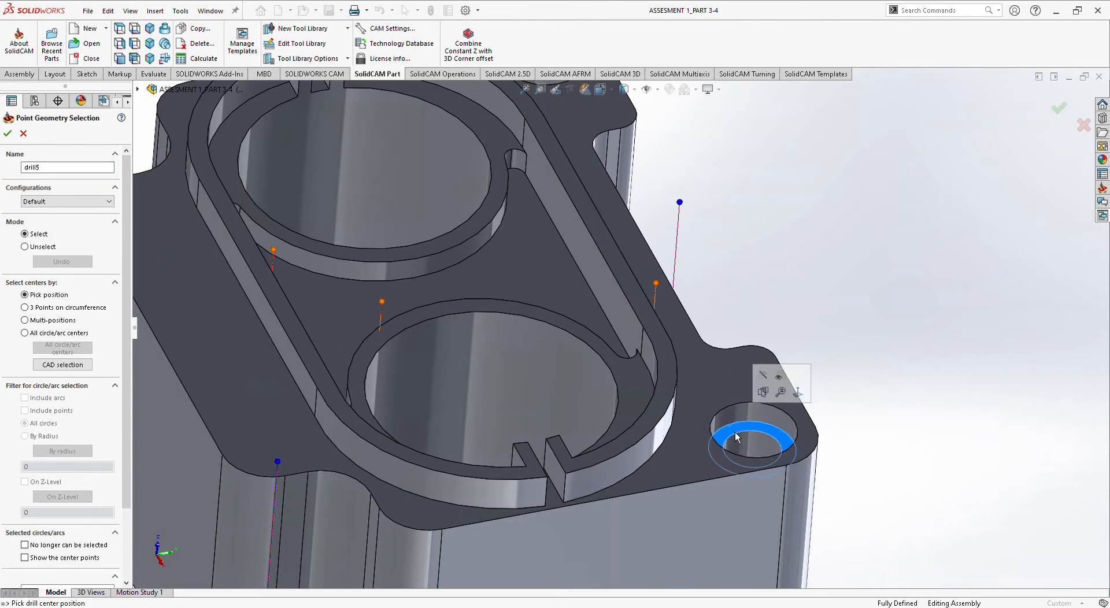
{"action": "left_click", "coordinate": [8, 134]}
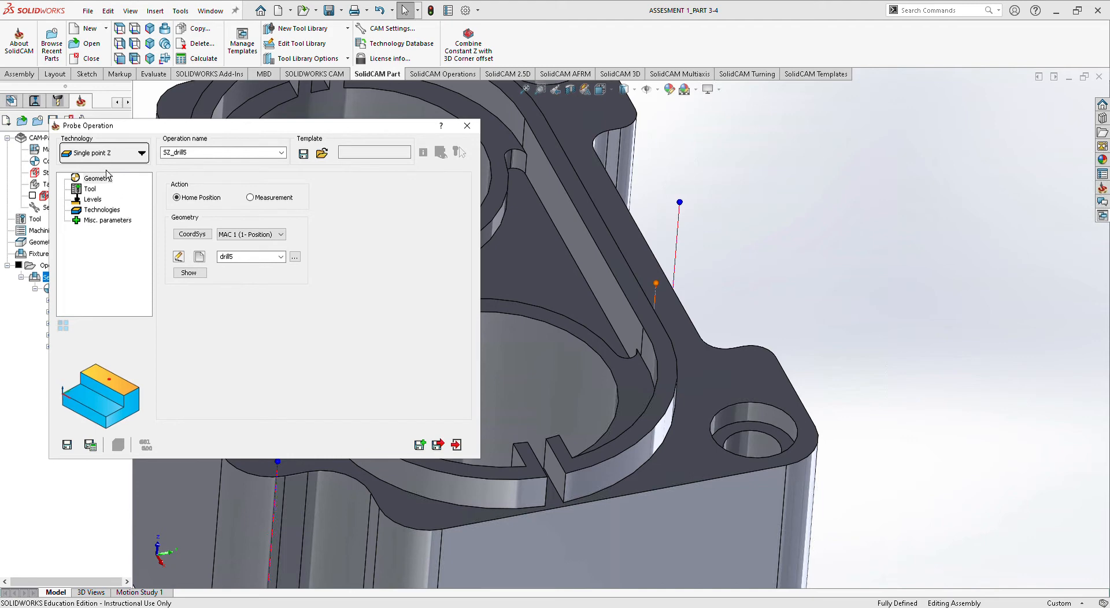
Assign the existing 6 mm probe, tool number 1, to the sixth probe operation.
{"action": "left_click", "coordinate": [89, 189]}
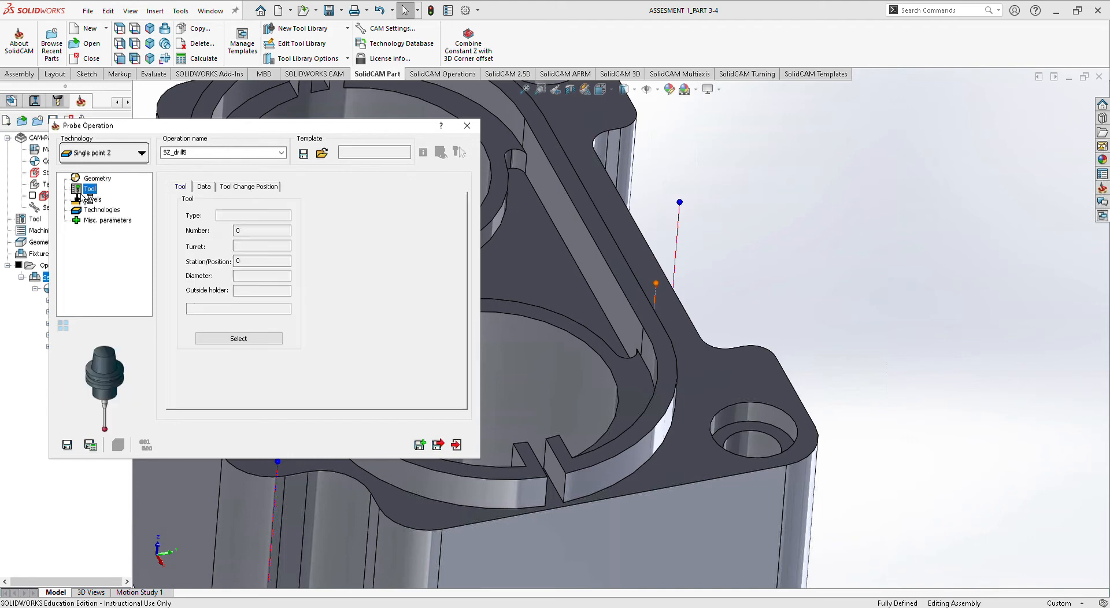
{"action": "left_click", "coordinate": [251, 342]}
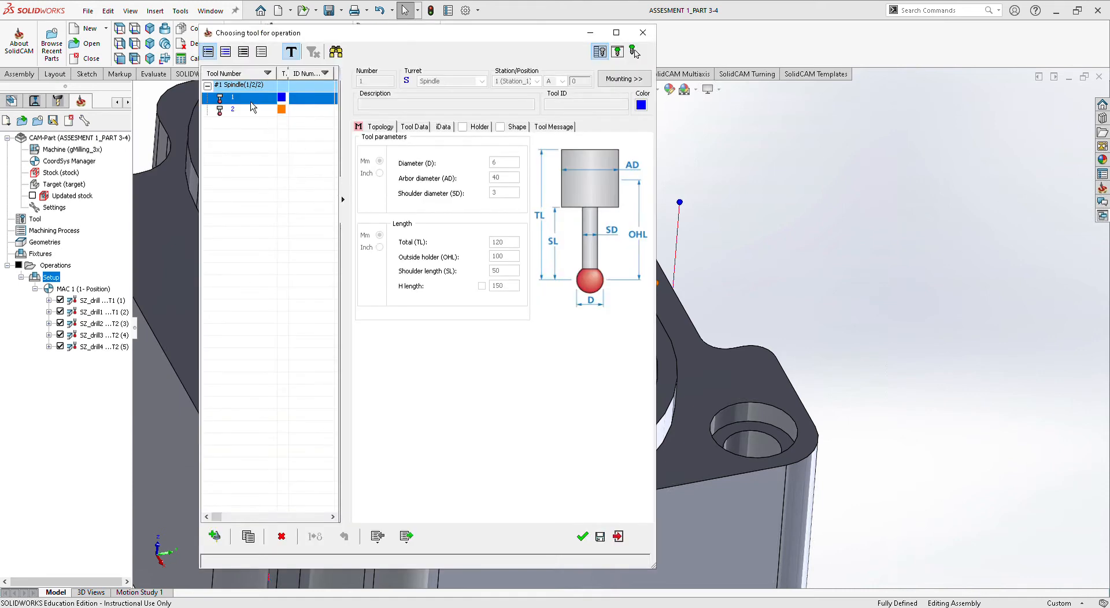
{"action": "left_click", "coordinate": [582, 536]}
Set the sixth operation's probing Z level to -12.67 from the corner hole's counterbore ledge and save the operation.
{"action": "left_click", "coordinate": [104, 220]}
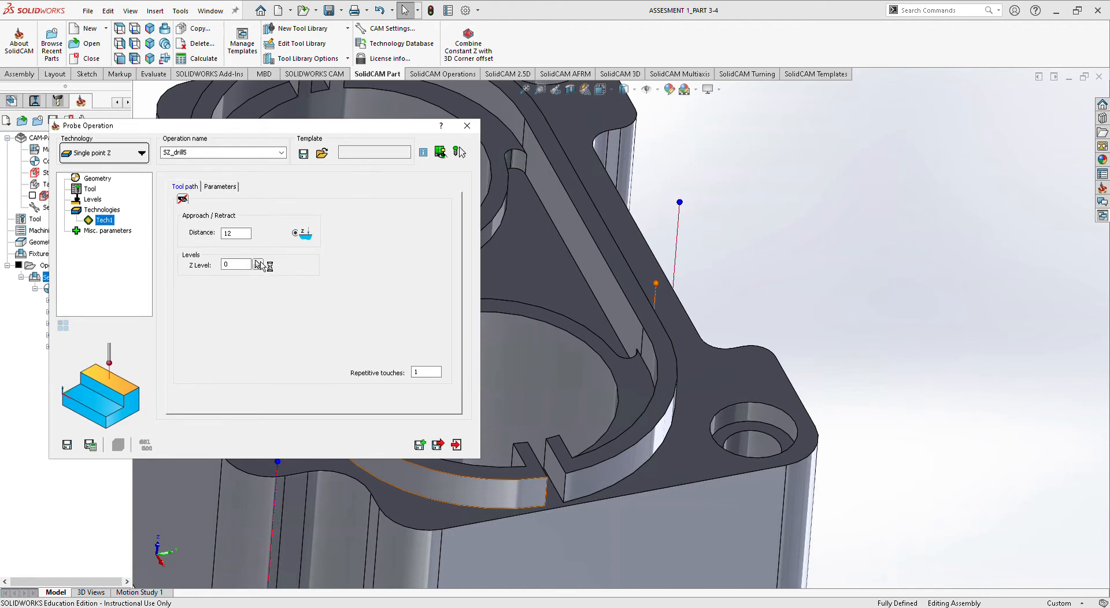
{"action": "left_click", "coordinate": [737, 427]}
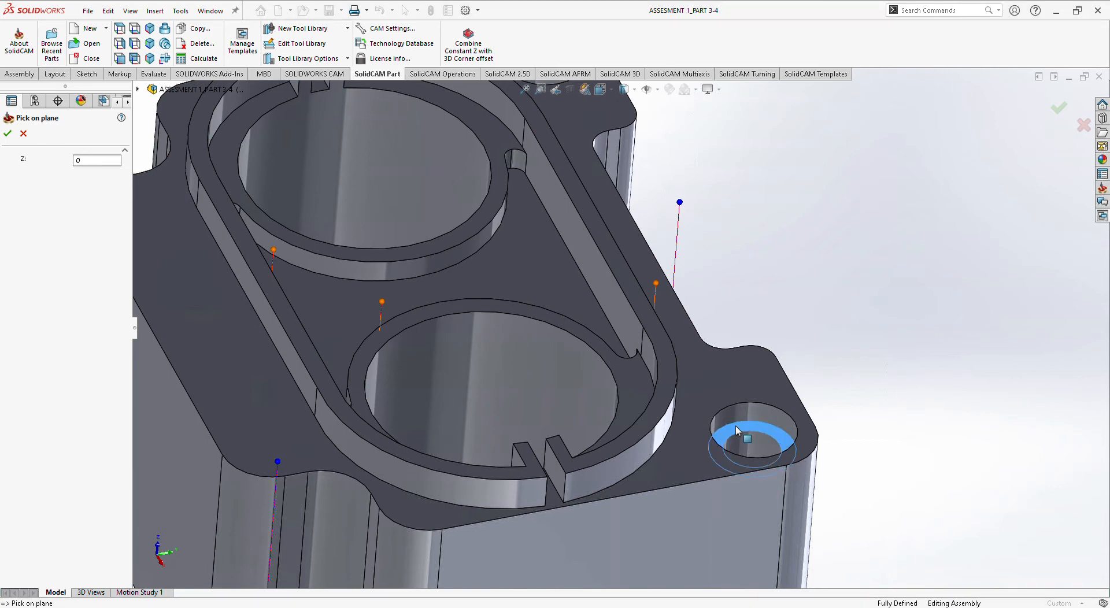
{"action": "left_click", "coordinate": [9, 134]}
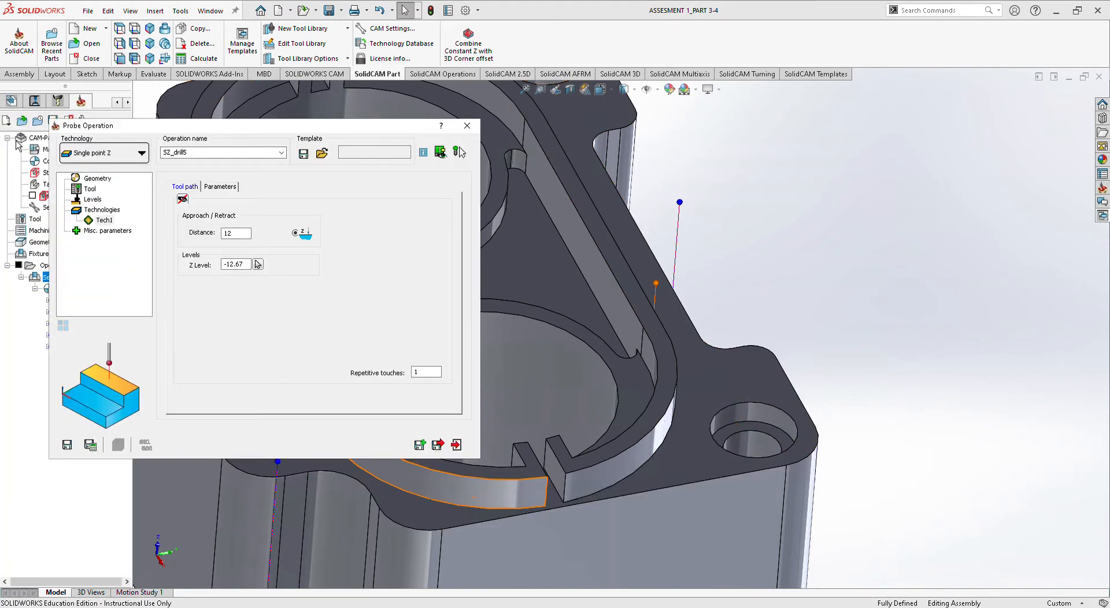
{"action": "left_click", "coordinate": [438, 445]}
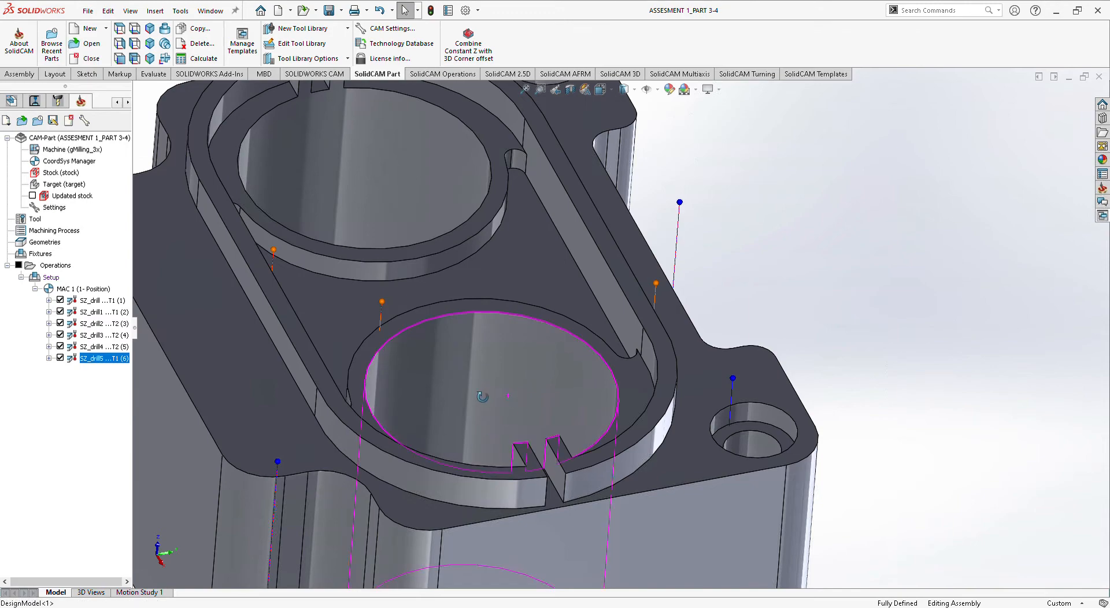
Add a seventh probe operation using the Hole technology and start defining a new contour geometry for it.
{"action": "middle_click_drag", "start_coordinate": [507, 396], "coordinate": [90, 302]}
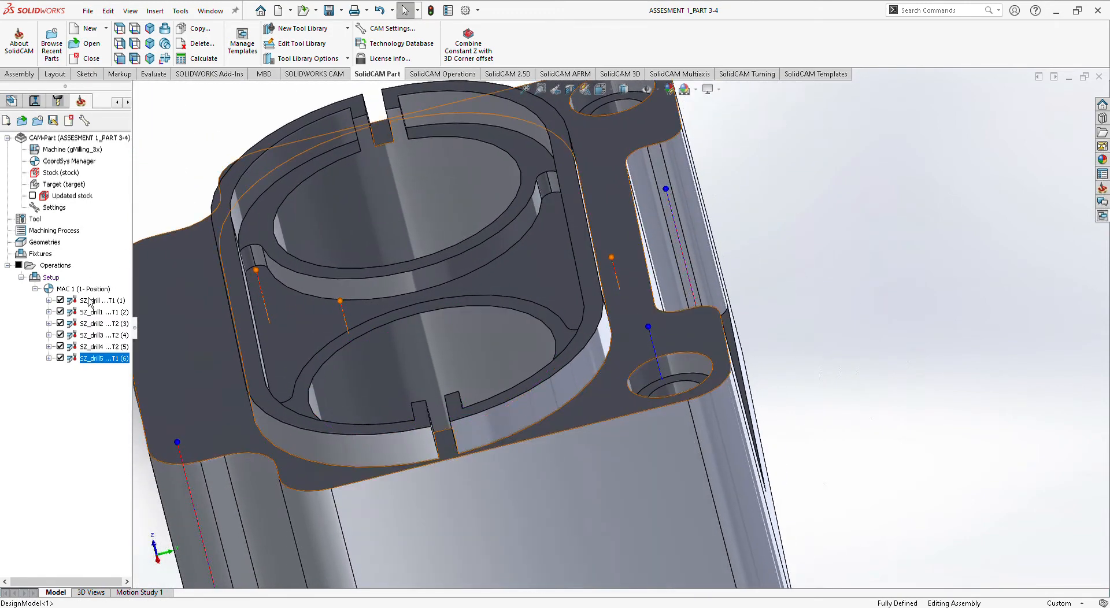
{"action": "right_click", "coordinate": [86, 289]}
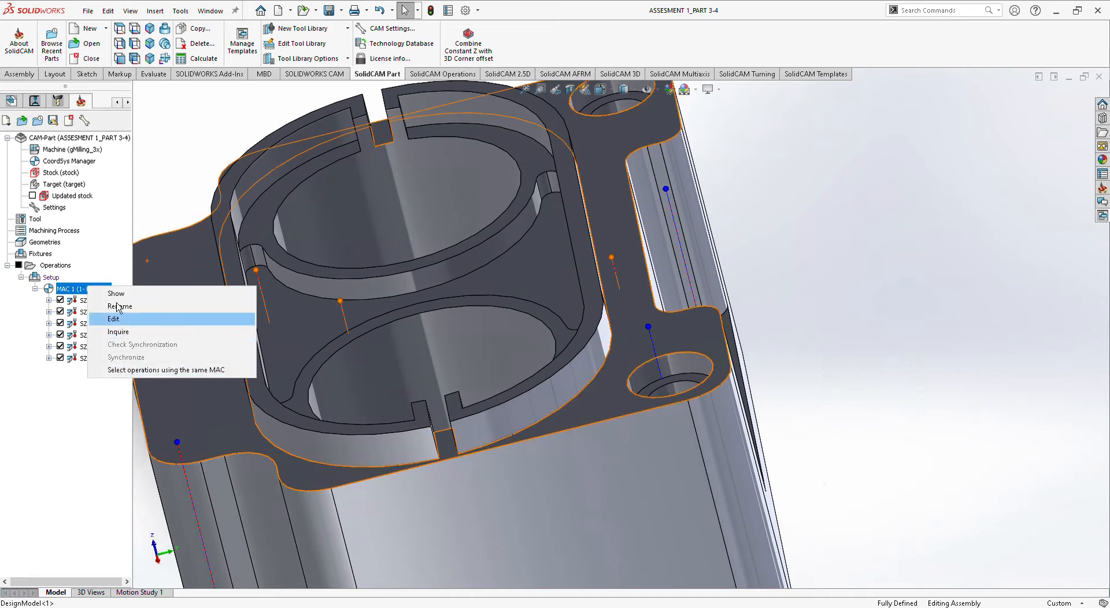
{"action": "left_click", "coordinate": [63, 282]}
{"action": "right_click", "coordinate": [52, 278]}
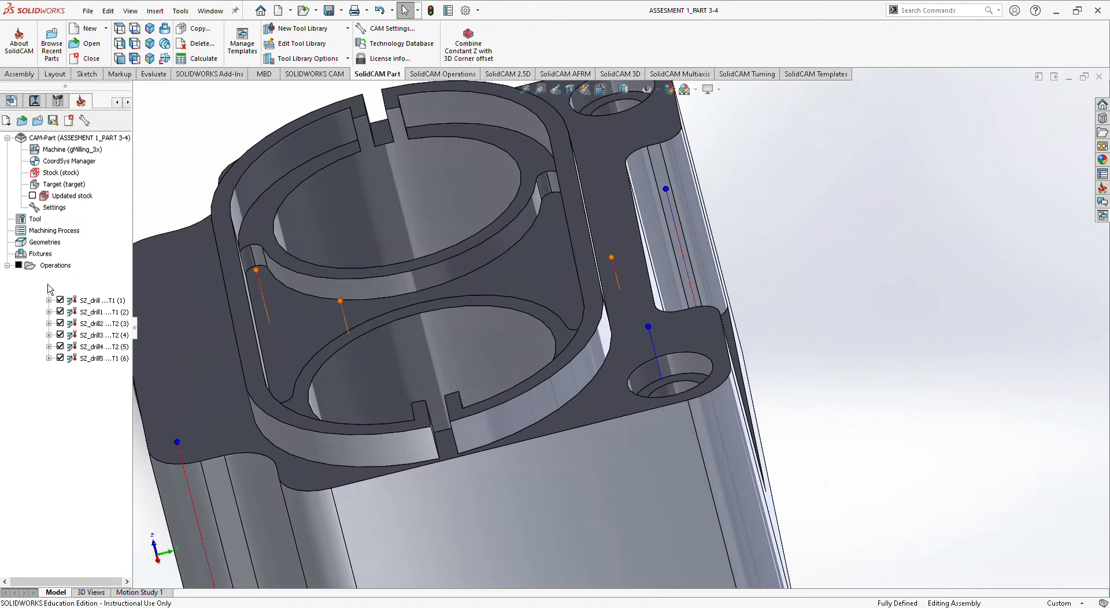
{"action": "left_click", "coordinate": [132, 408]}
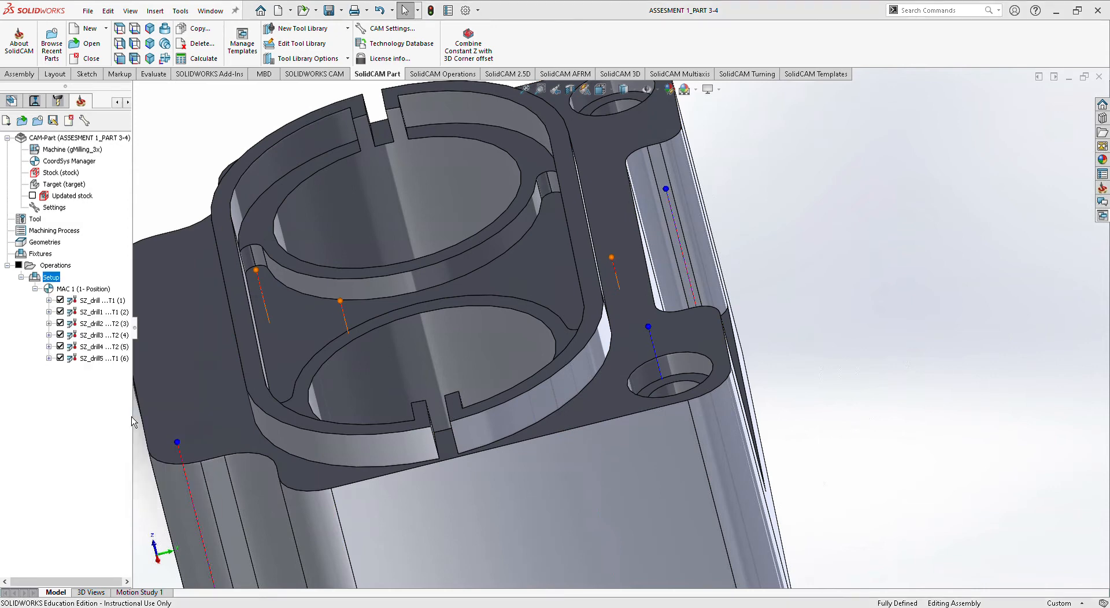
{"action": "left_click", "coordinate": [134, 158]}
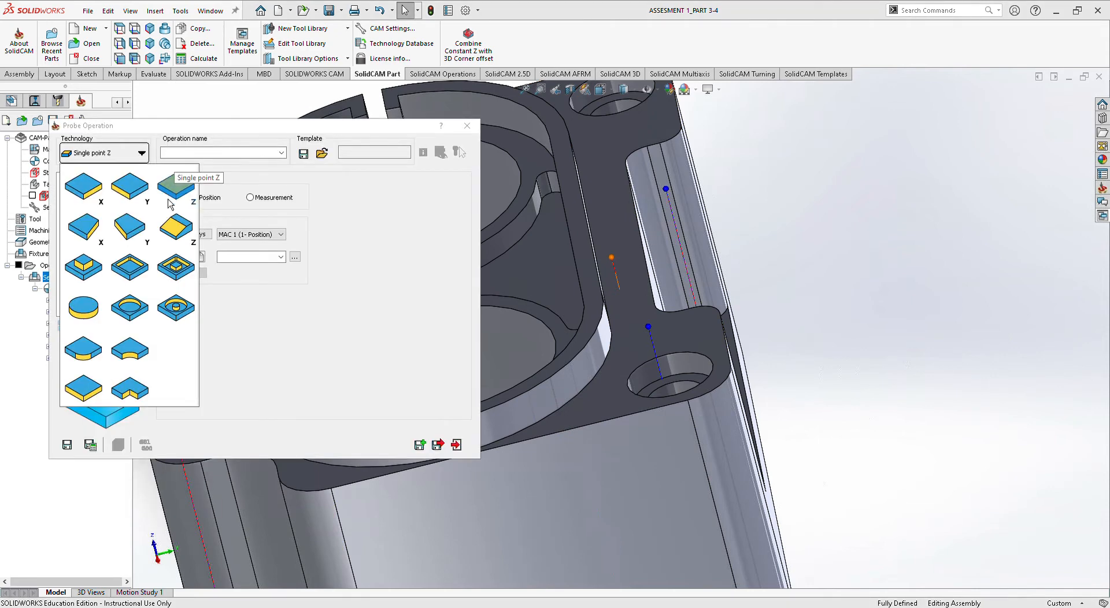
{"action": "left_click", "coordinate": [130, 310]}
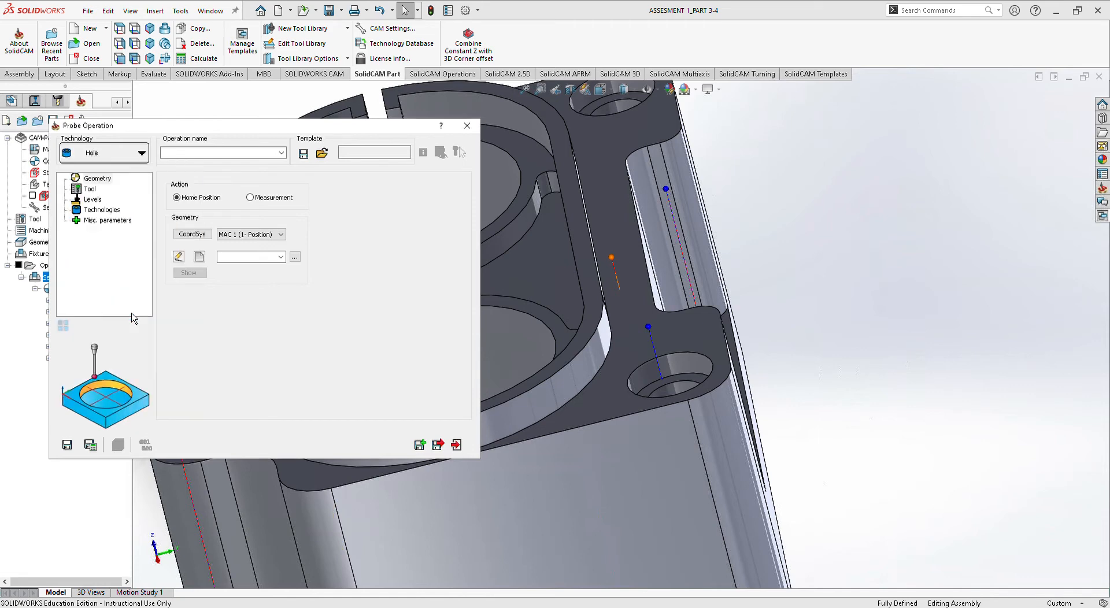
{"action": "left_click", "coordinate": [203, 260]}
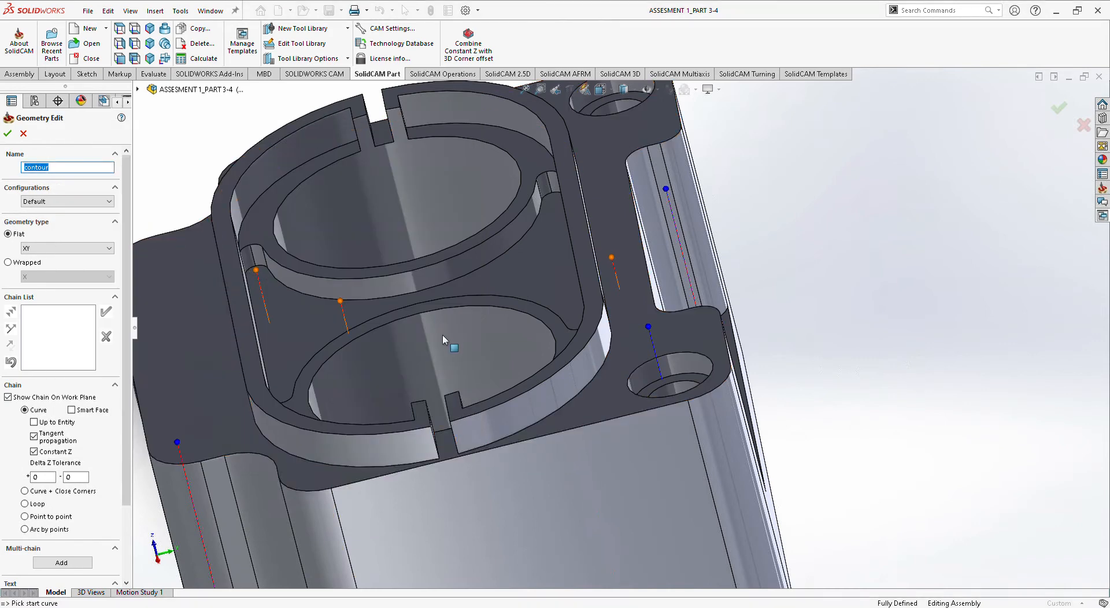
{"action": "left_click", "coordinate": [401, 319]}
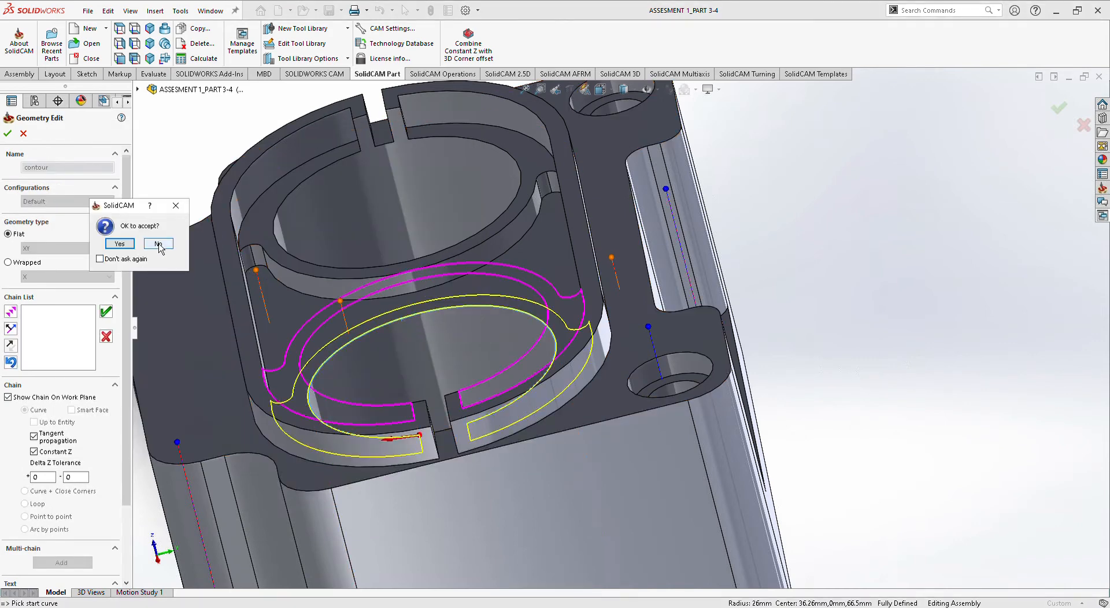
{"action": "left_click", "coordinate": [159, 244]}
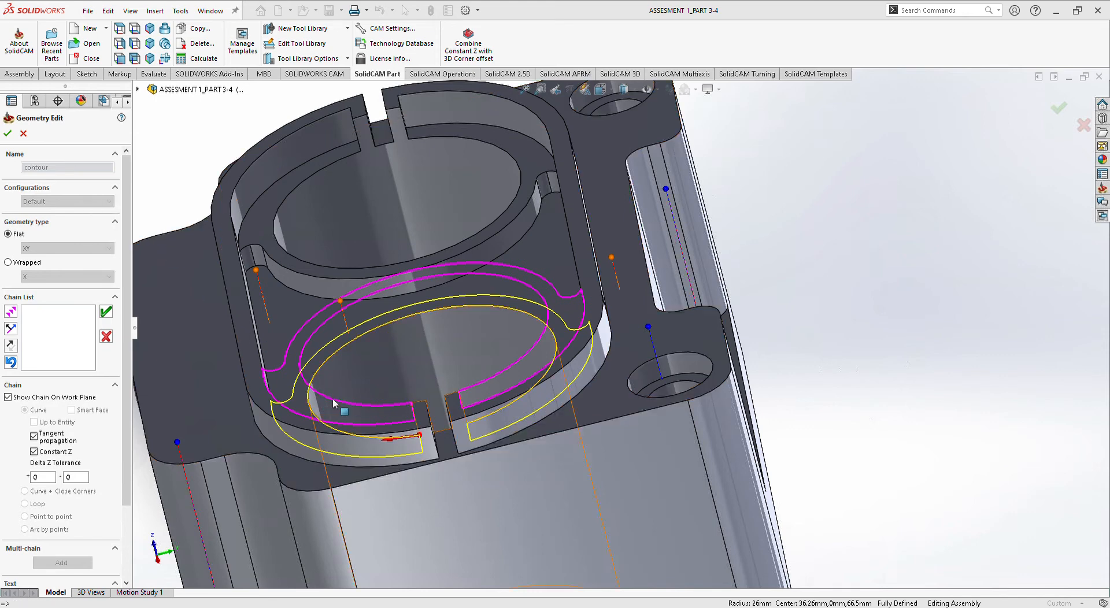
{"action": "middle_click_drag", "start_coordinate": [455, 414], "coordinate": [484, 304]}
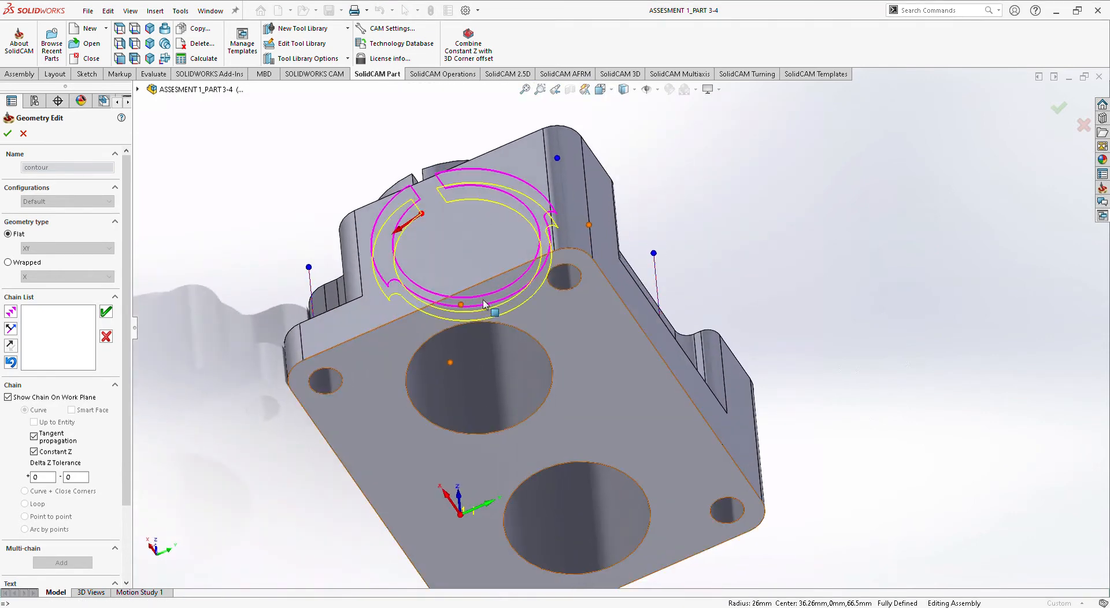
{"action": "left_click", "coordinate": [107, 337]}
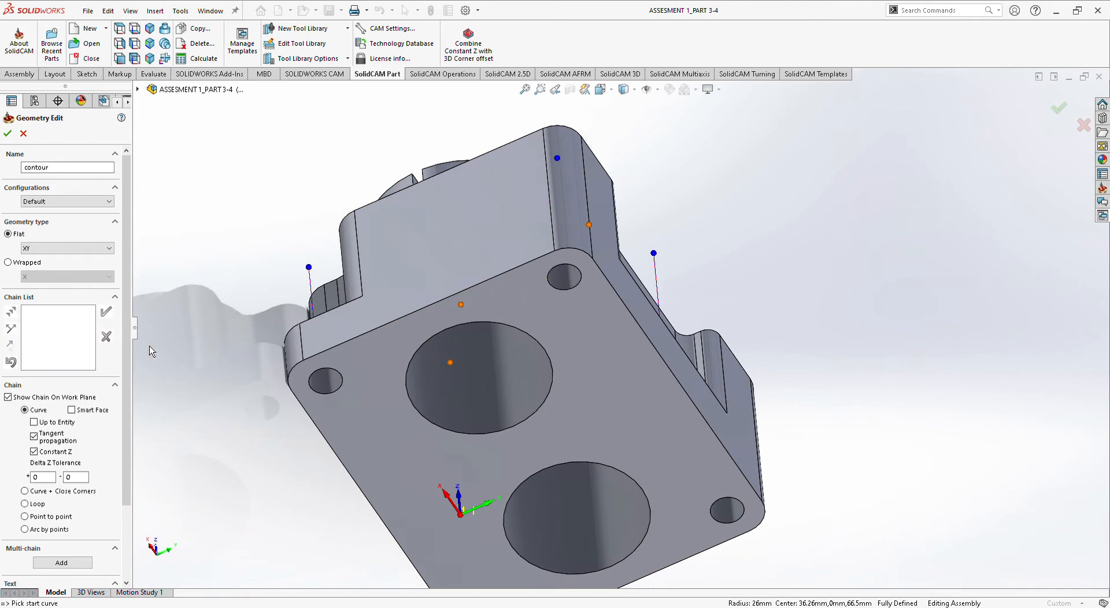
Define the Hole operation's contour as a chain on the 52 mm bore's circular edge at the part's underside and accept it.
{"action": "left_click", "coordinate": [408, 391]}
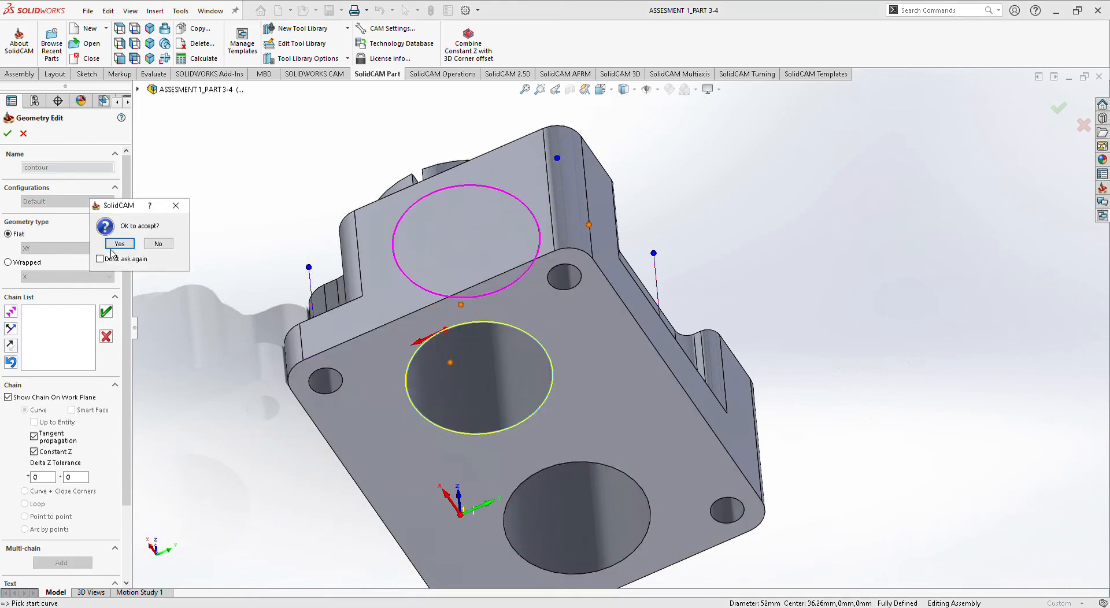
{"action": "left_click", "coordinate": [112, 247]}
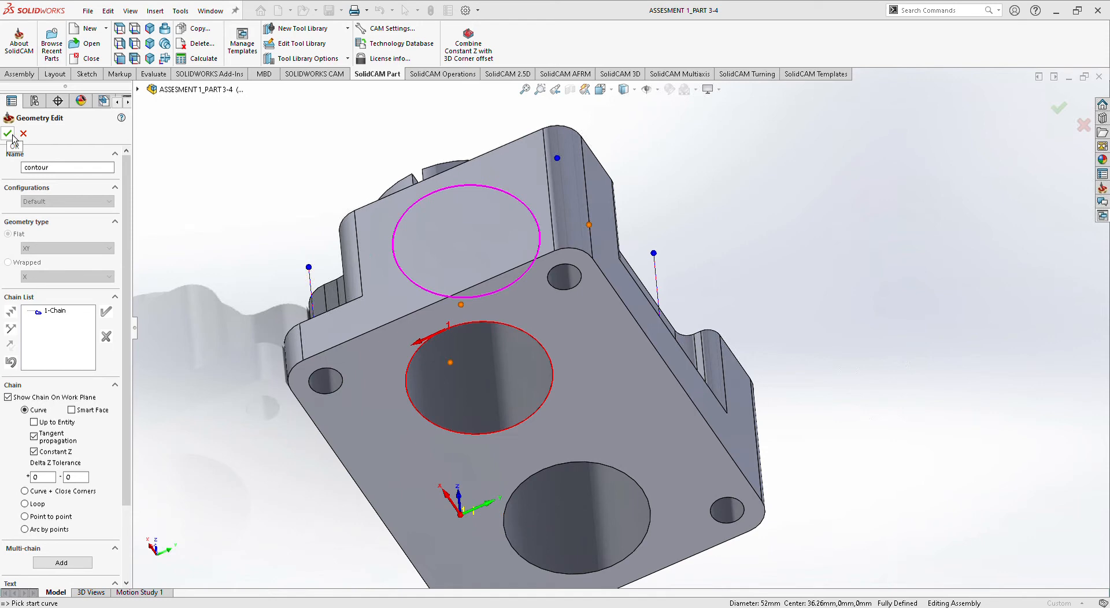
{"action": "left_click", "coordinate": [12, 136]}
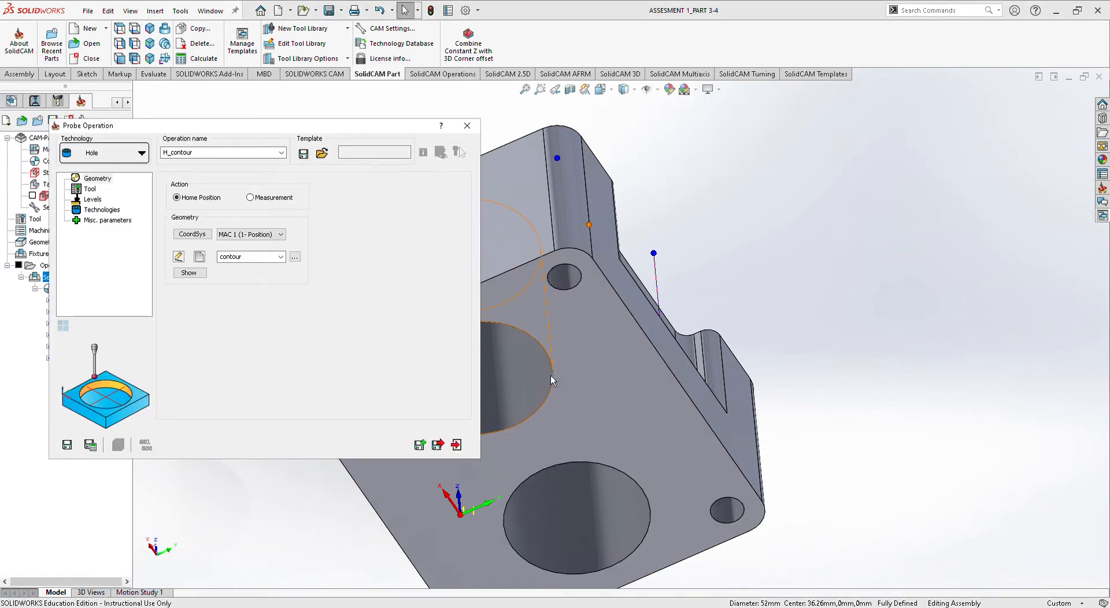
Assign the existing 6 mm probe, tool number 1, to the bore's Hole probe operation.
{"action": "left_click", "coordinate": [90, 189]}
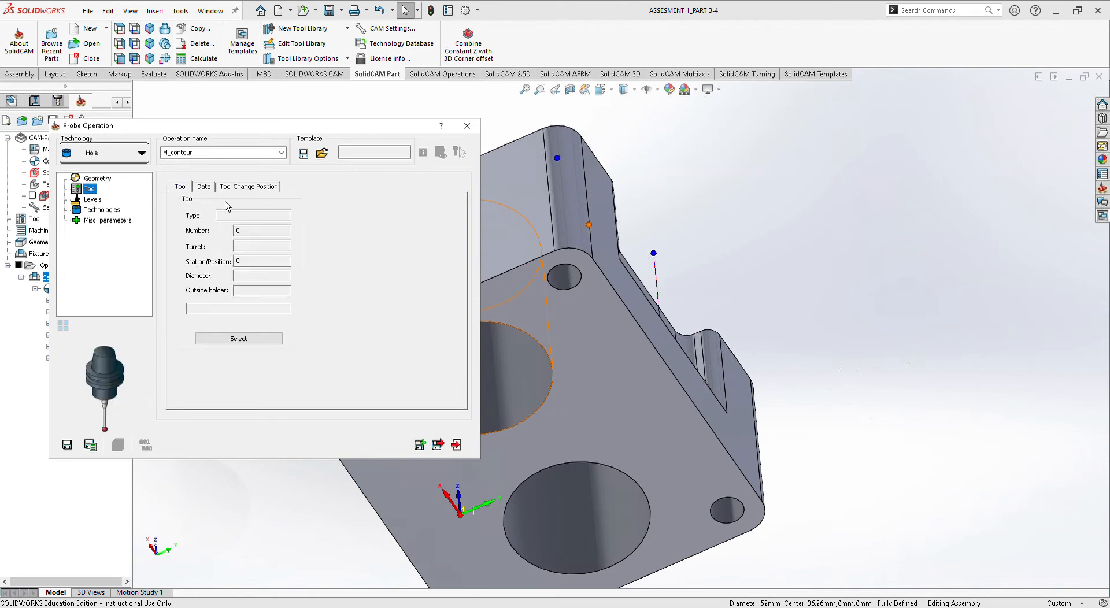
{"action": "left_click", "coordinate": [245, 340]}
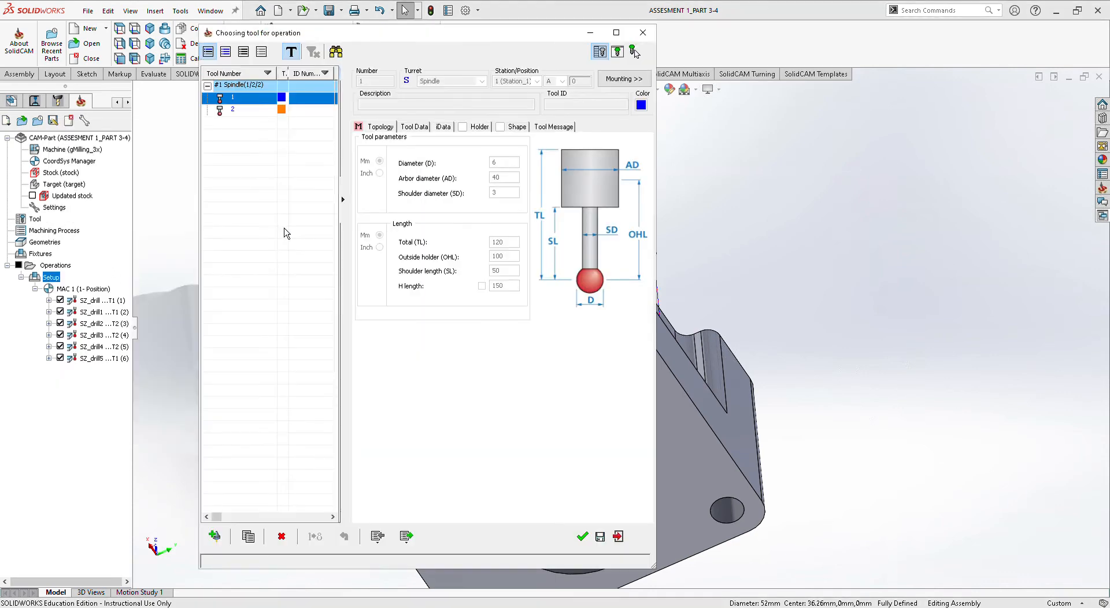
{"action": "left_click", "coordinate": [582, 537]}
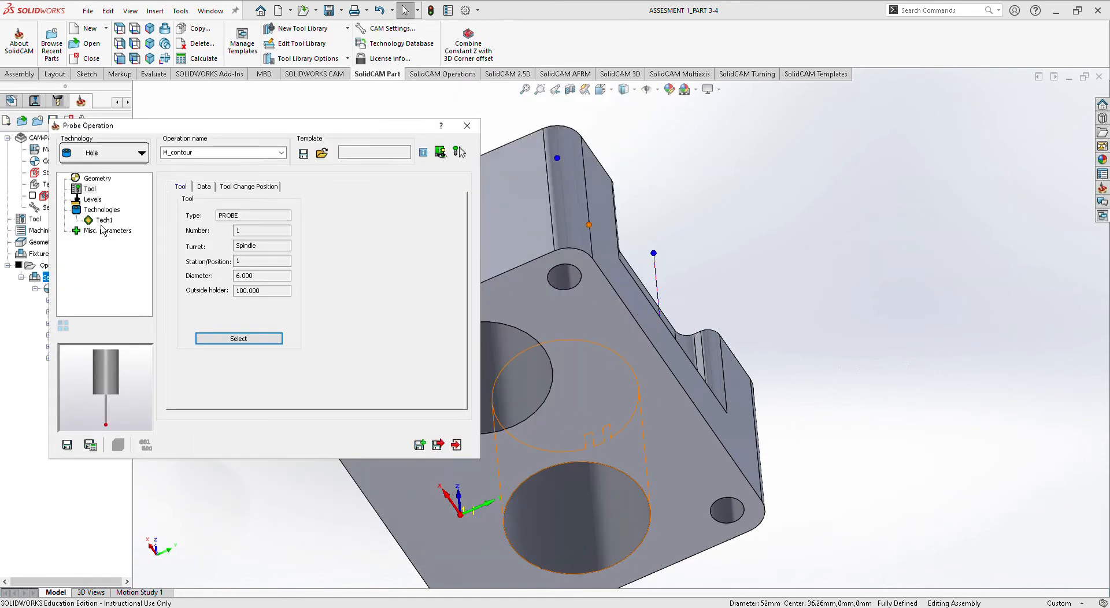
Set the Hole operation's probing Z level to -7.67 by picking the upper rim of the bore.
{"action": "left_click", "coordinate": [102, 221]}
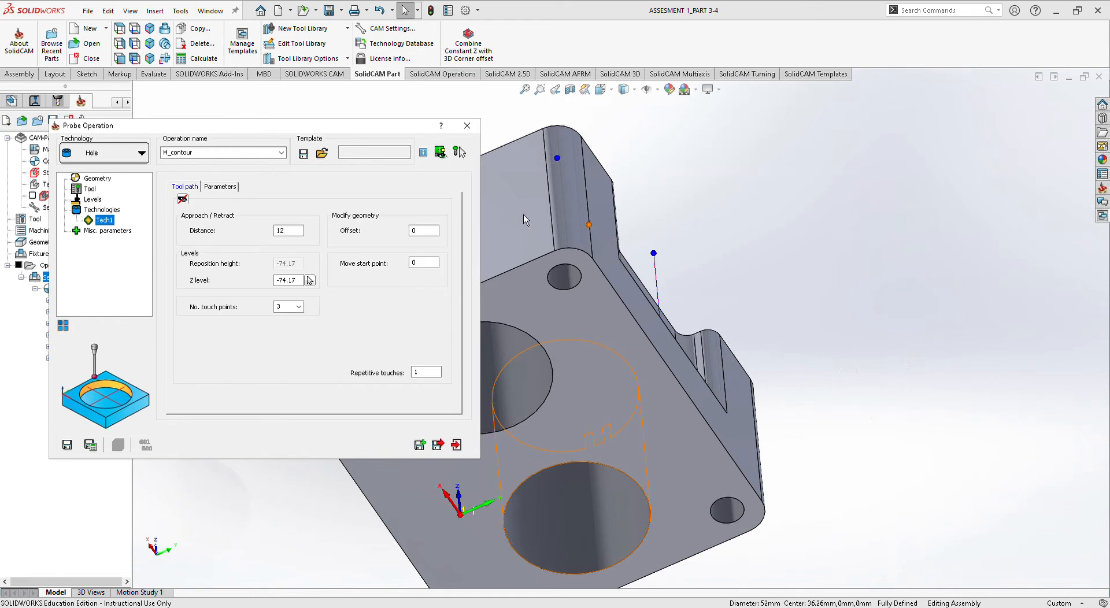
{"action": "middle_click_drag", "start_coordinate": [524, 219], "coordinate": [578, 313]}
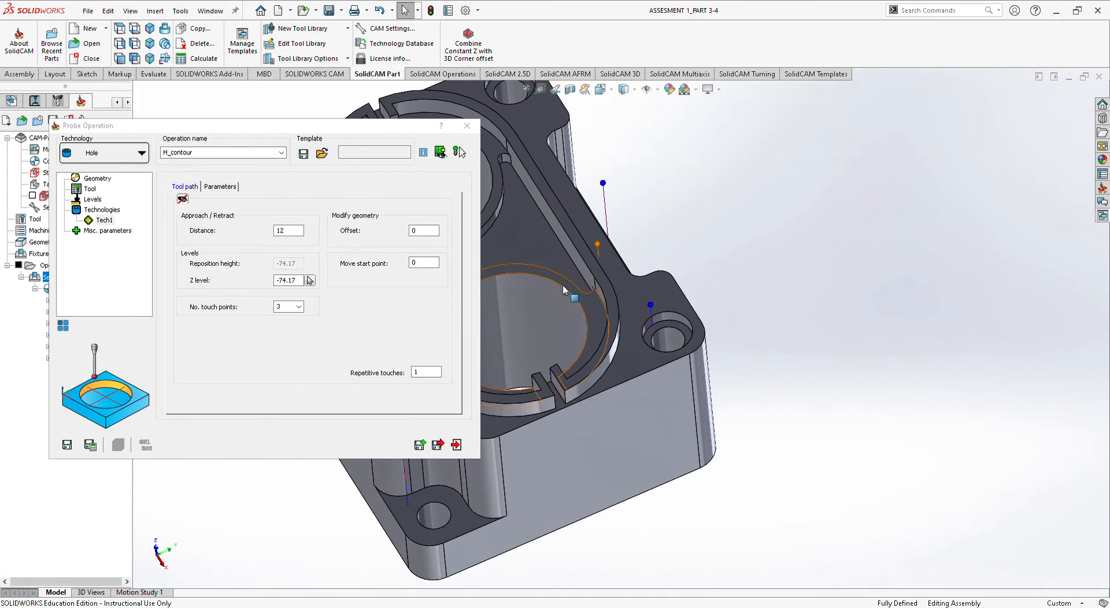
{"action": "scroll", "coordinate": [556, 287], "scroll_direction": "down", "scroll_amount": 2}
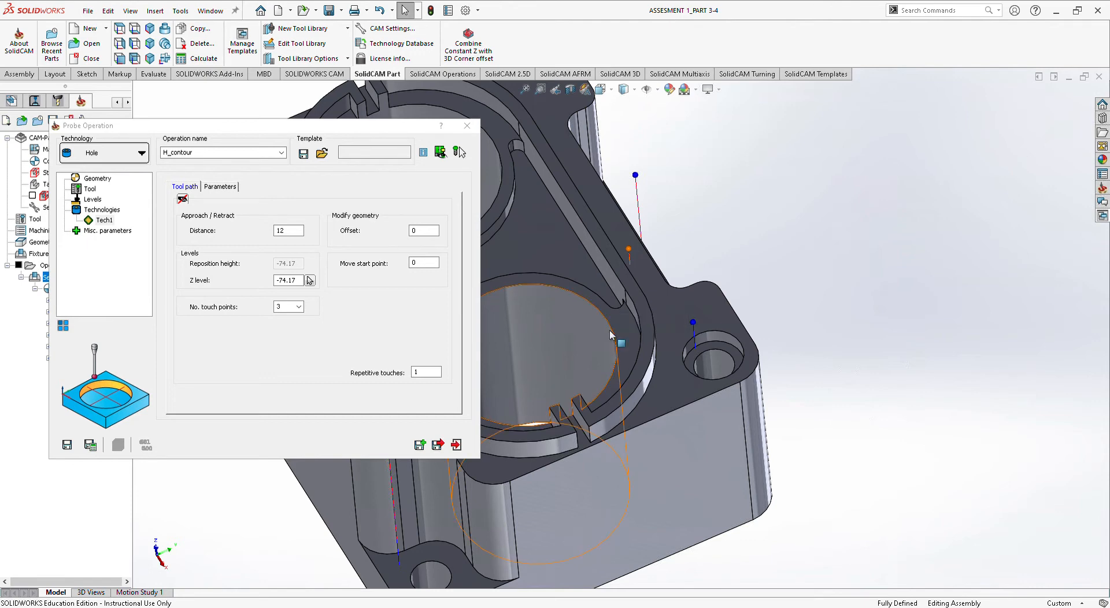
{"action": "left_click", "coordinate": [311, 281]}
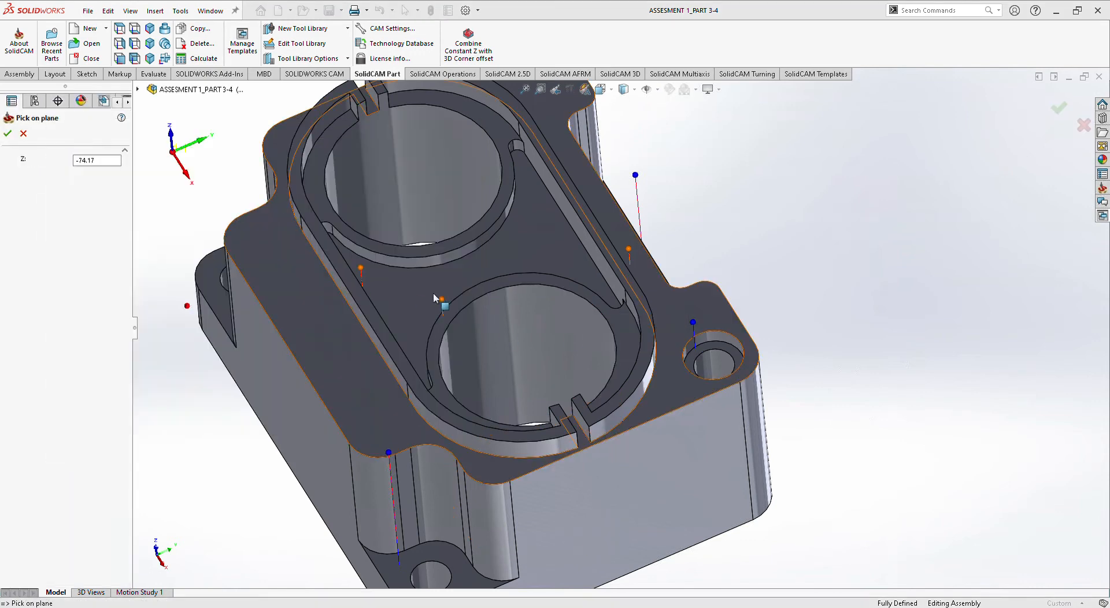
{"action": "left_click", "coordinate": [587, 301]}
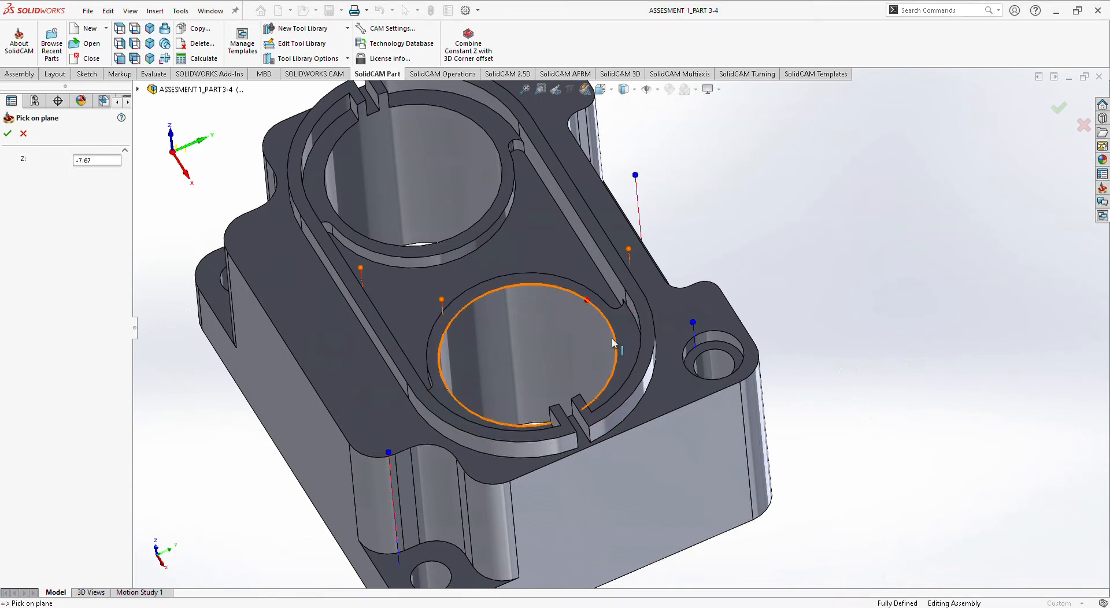
{"action": "left_click", "coordinate": [8, 134]}
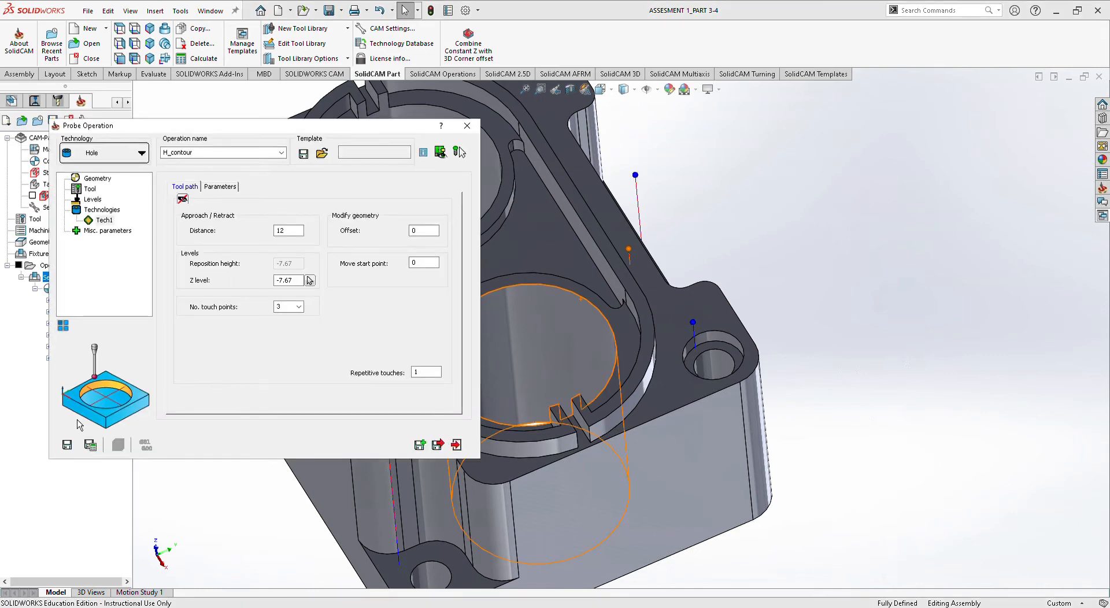
Save and calculate the bore's Hole operation, play its probing simulation on the model, and exit the operation.
{"action": "left_click", "coordinate": [90, 452]}
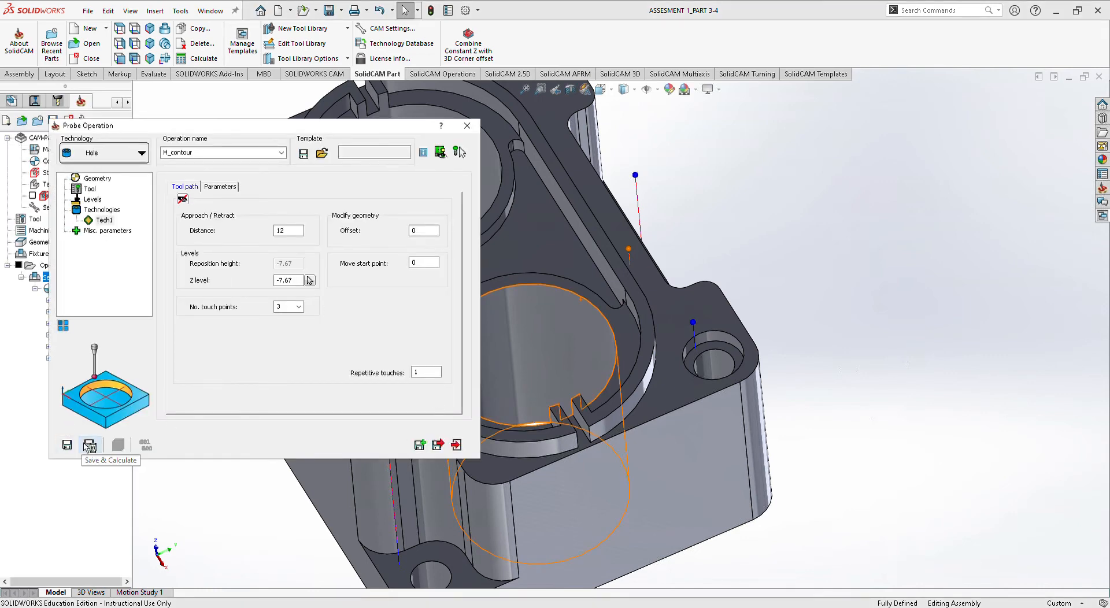
{"action": "left_click", "coordinate": [126, 444]}
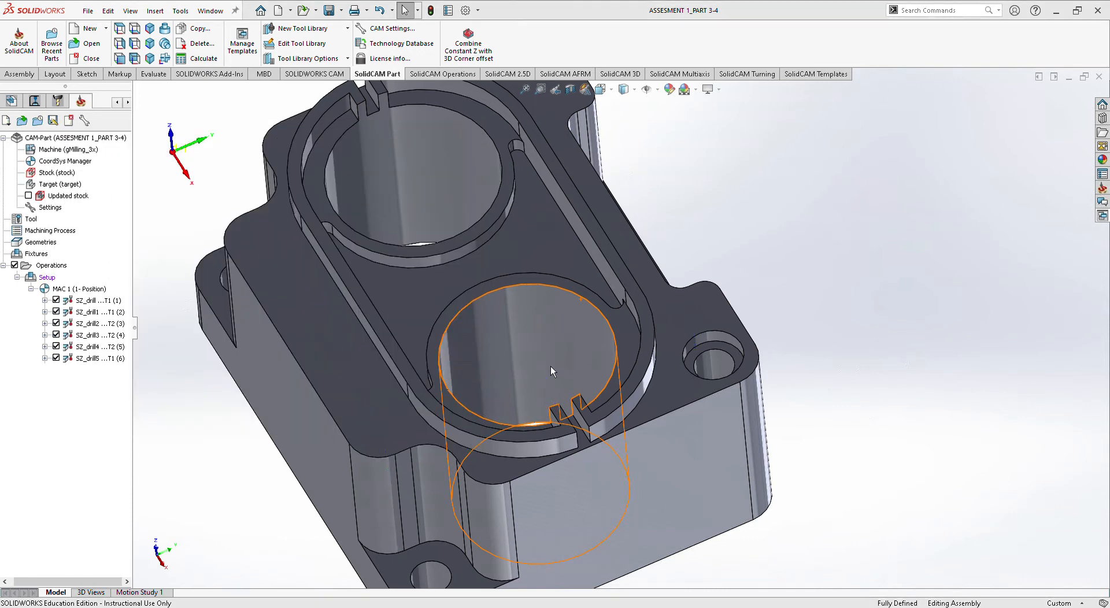
{"action": "left_click", "coordinate": [375, 506]}
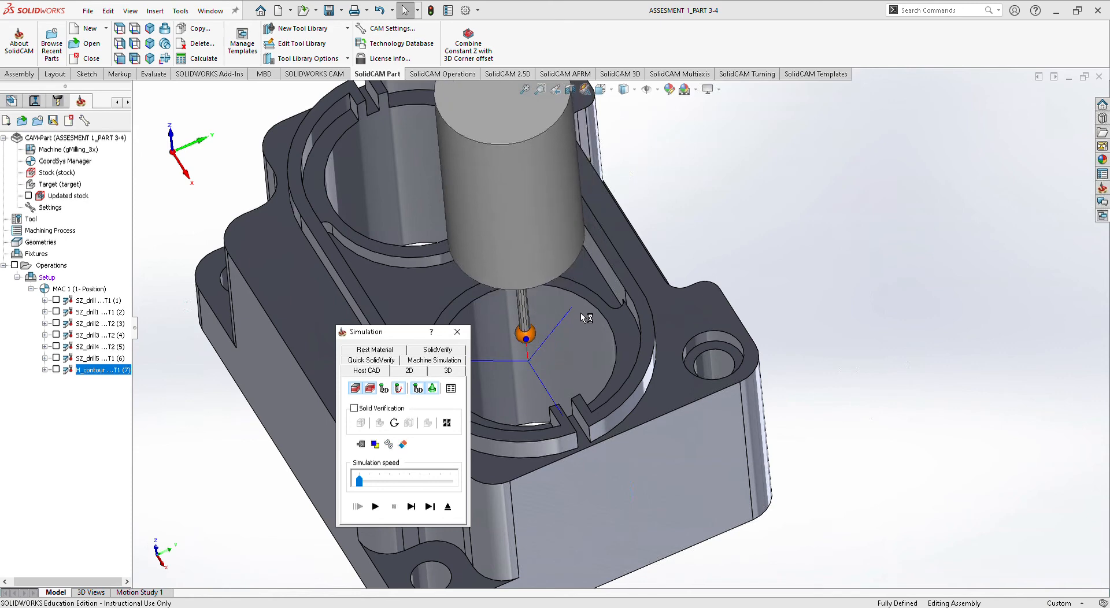
{"action": "mouse_move", "coordinate": [581, 313]}
{"action": "middle_mouse_down"}
{"action": "mouse_move", "coordinate": [560, 288]}
{"action": "mouse_move", "coordinate": [563, 313]}
{"action": "middle_mouse_up"}
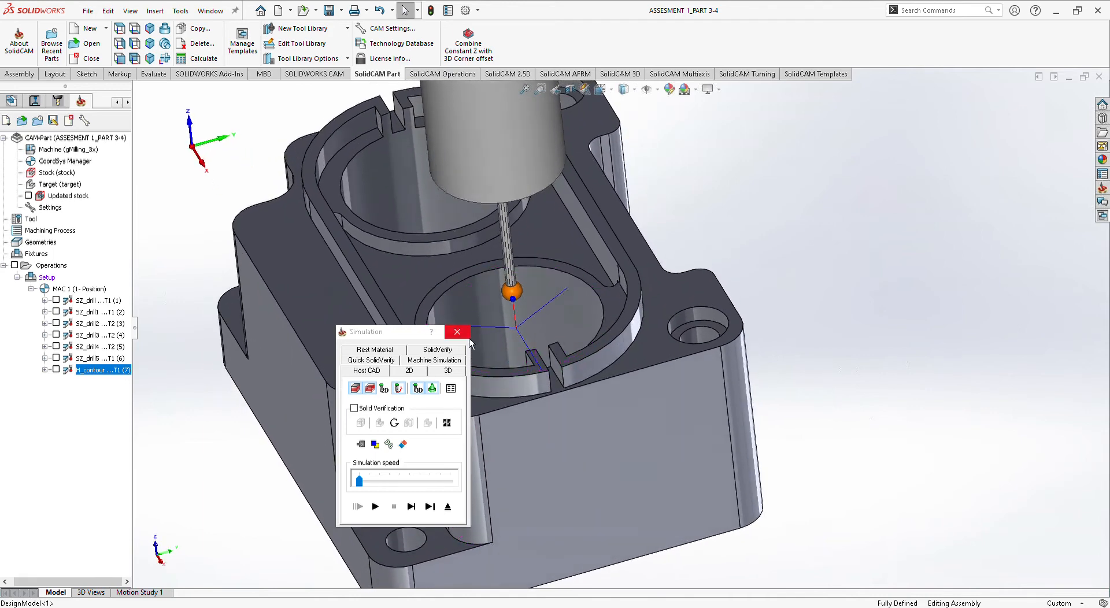
{"action": "left_click", "coordinate": [468, 336]}
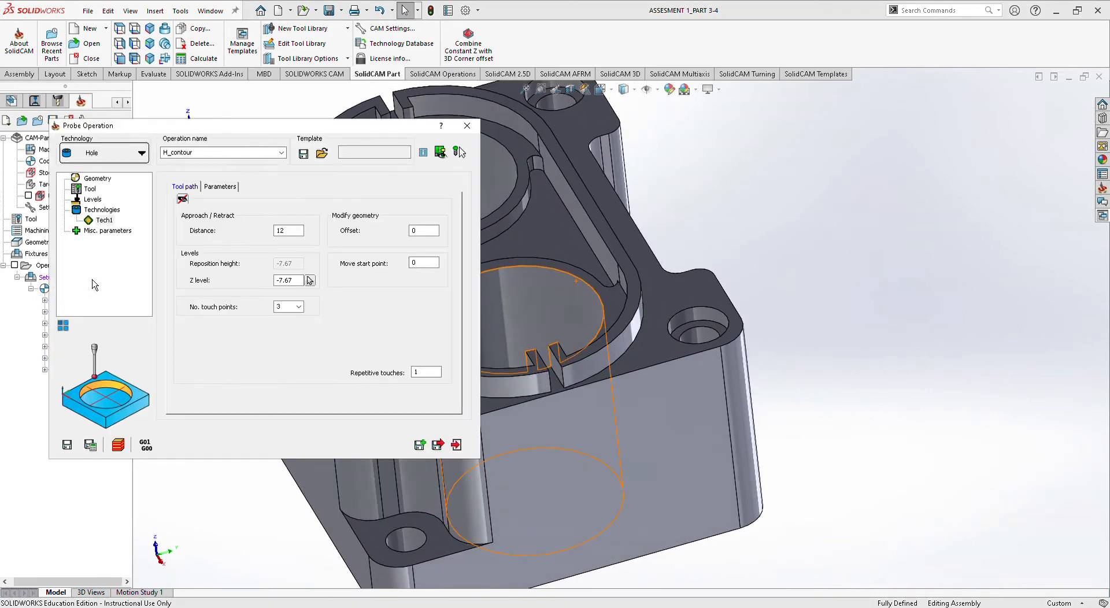
{"action": "left_click", "coordinate": [437, 444]}
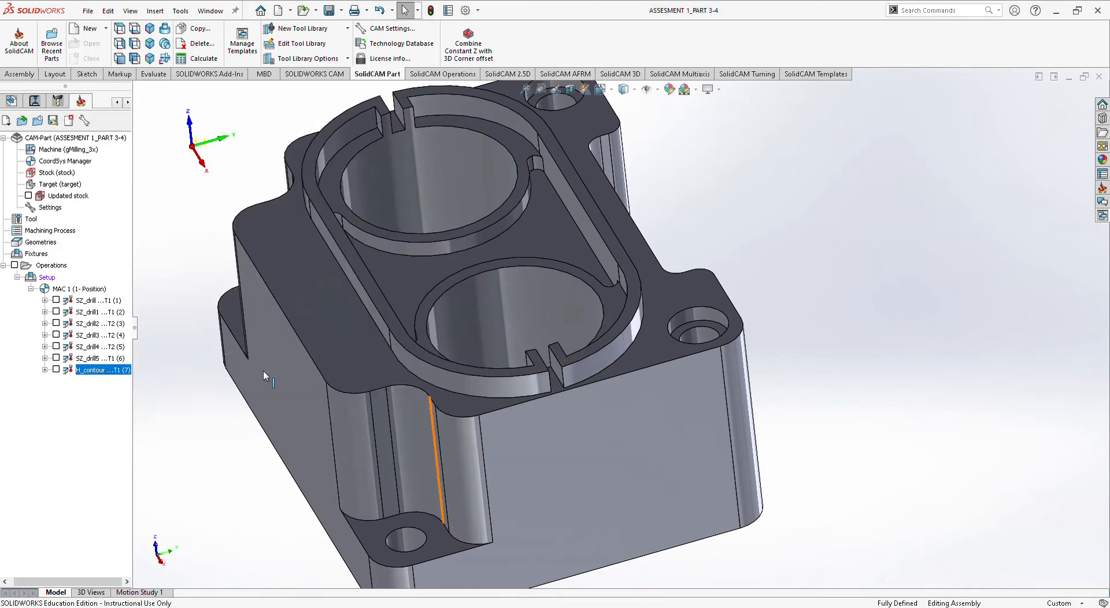
Add an eighth probe operation to the setup and assign the existing 2 mm probe, tool number 2.
{"action": "right_click", "coordinate": [61, 289]}
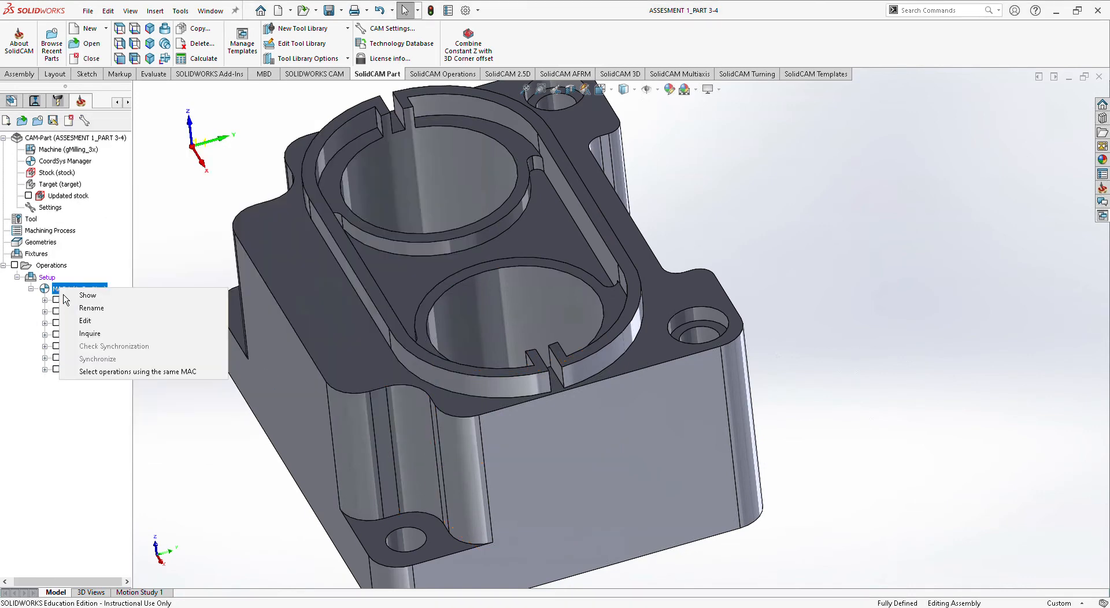
{"action": "left_click", "coordinate": [196, 244]}
{"action": "right_click", "coordinate": [46, 277]}
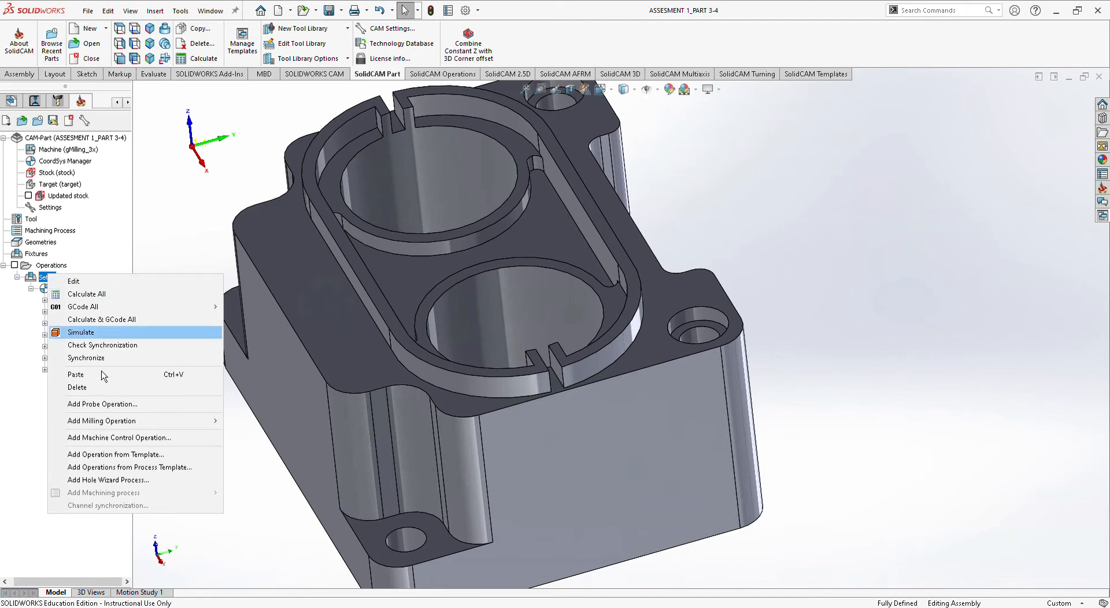
{"action": "left_click", "coordinate": [110, 404]}
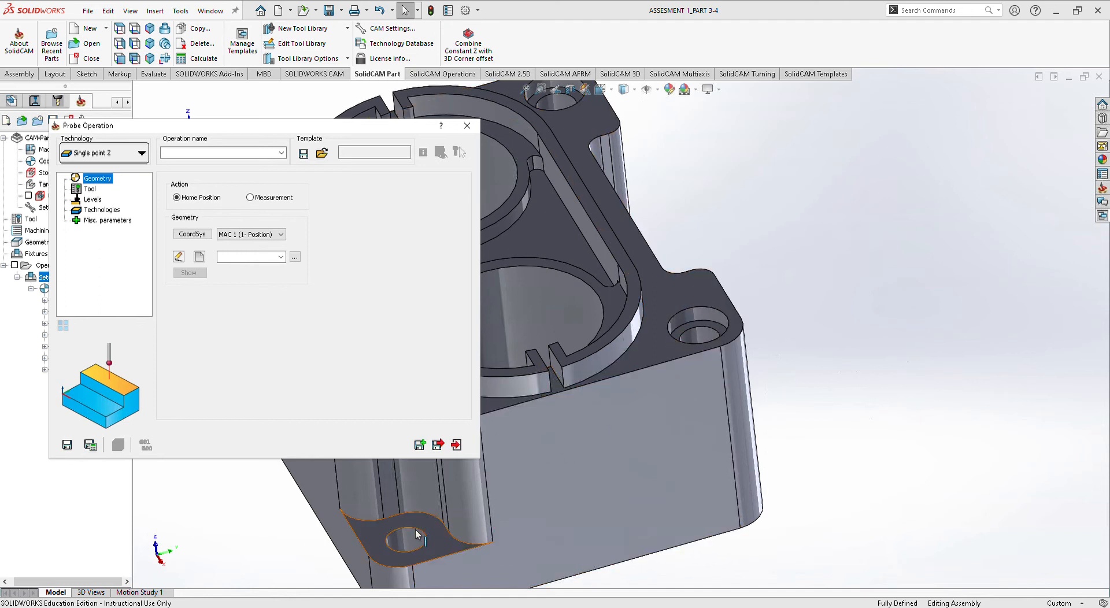
{"action": "left_click", "coordinate": [90, 189]}
{"action": "left_click", "coordinate": [239, 340]}
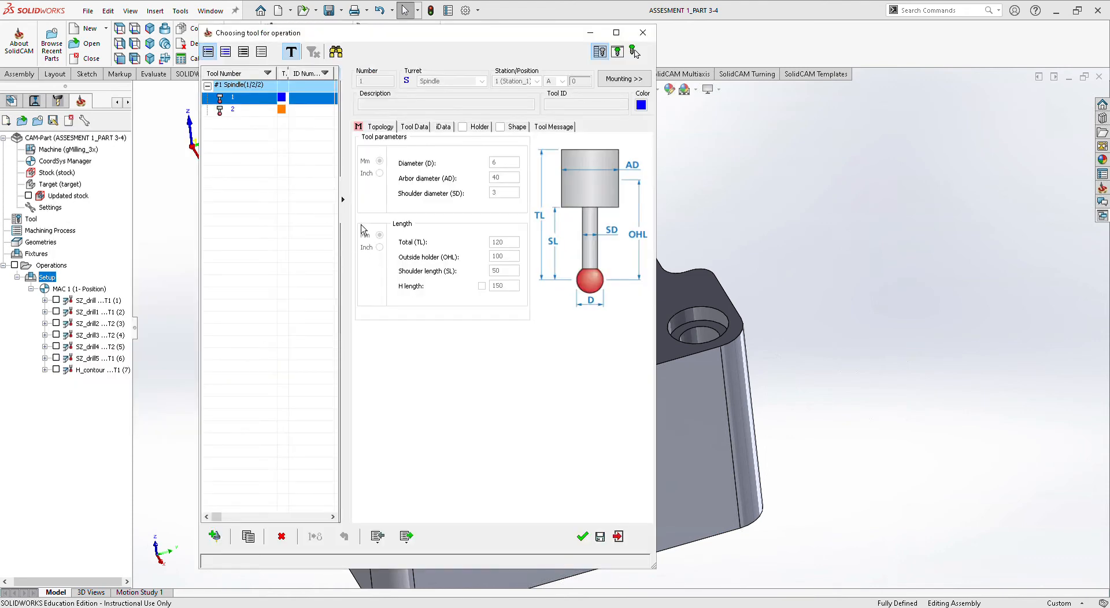
{"action": "left_click", "coordinate": [260, 111]}
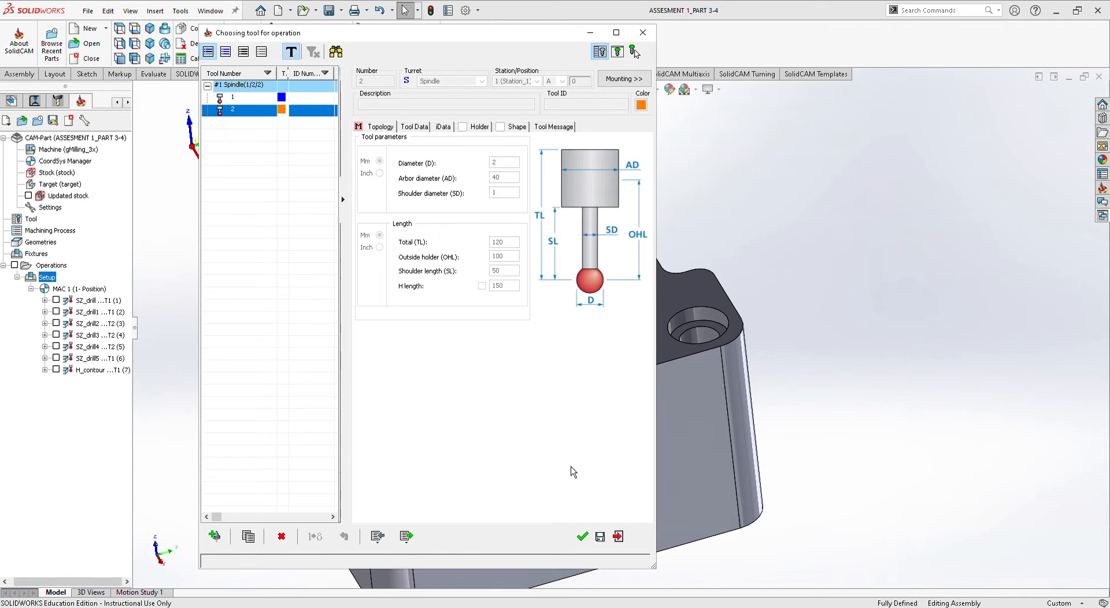
{"action": "left_click", "coordinate": [591, 543]}
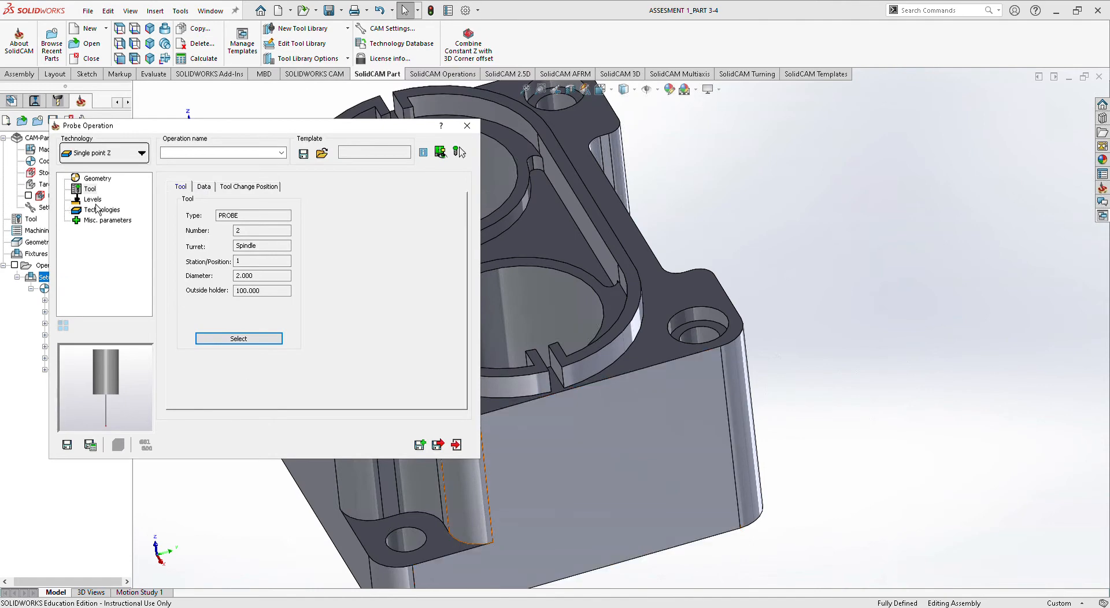
{"action": "left_click", "coordinate": [94, 200]}
{"action": "left_click", "coordinate": [96, 178]}
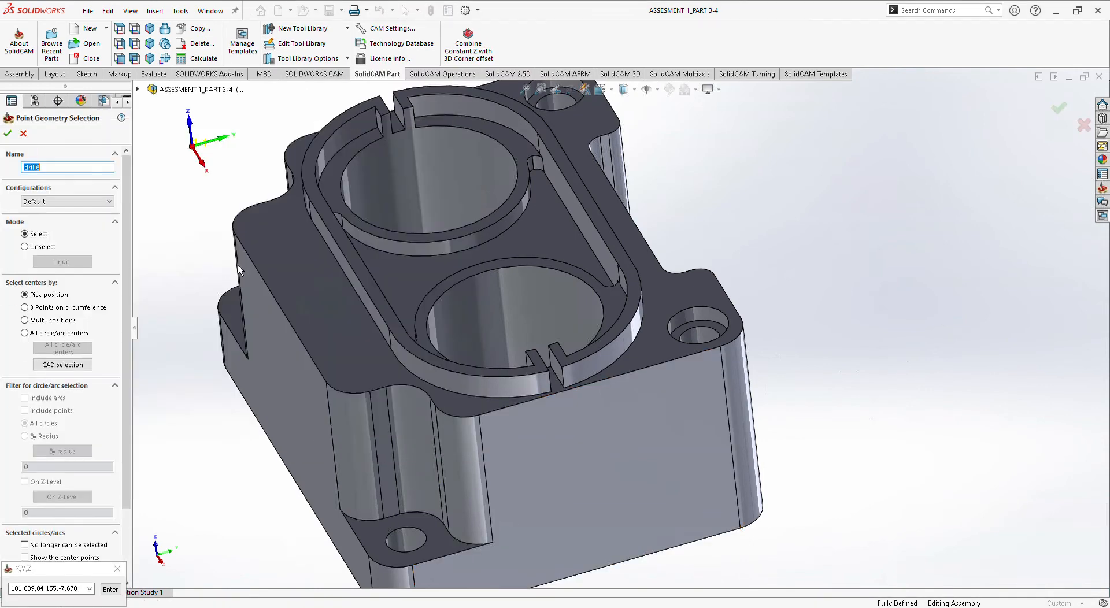
{"action": "left_click", "coordinate": [720, 327]}
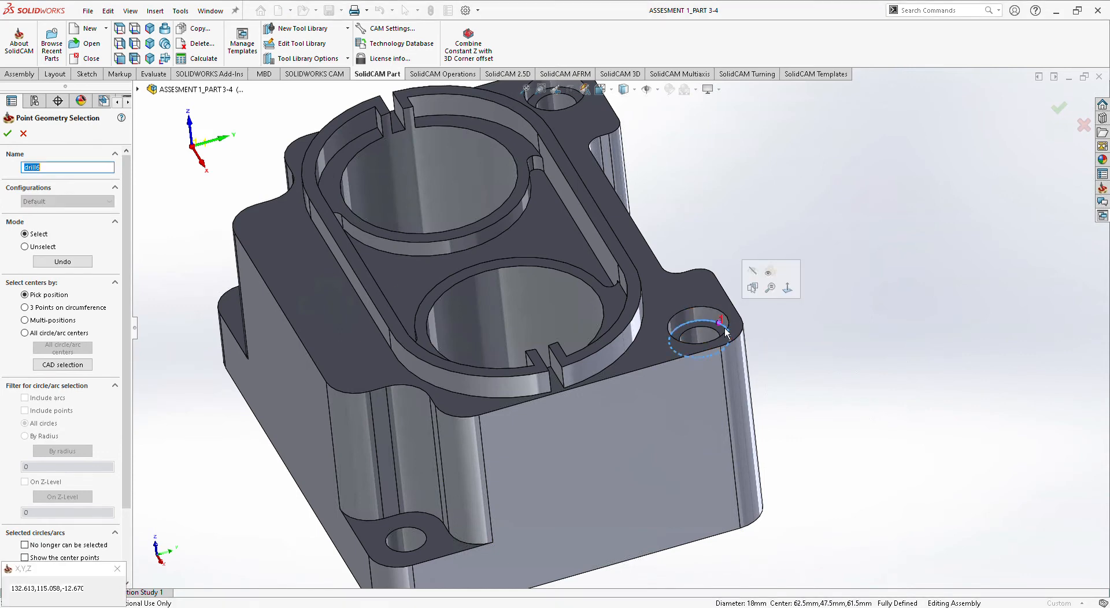
{"action": "left_click", "coordinate": [24, 135]}
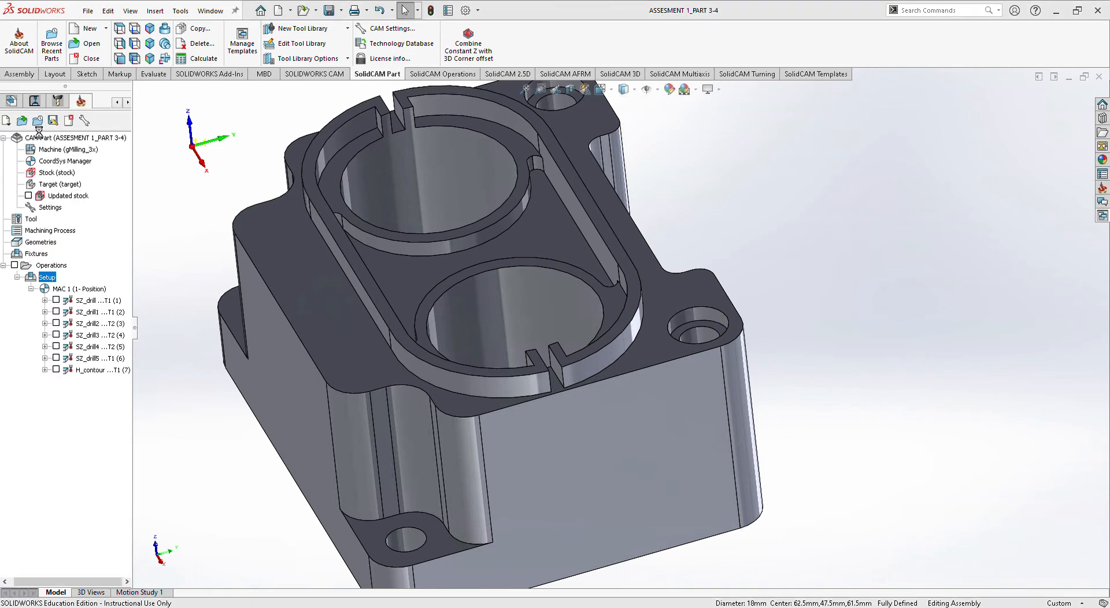
Switch the eighth operation to the Hole technology and define its contour on the 18 mm counterbore edge of the corner hole.
{"action": "left_click", "coordinate": [109, 158]}
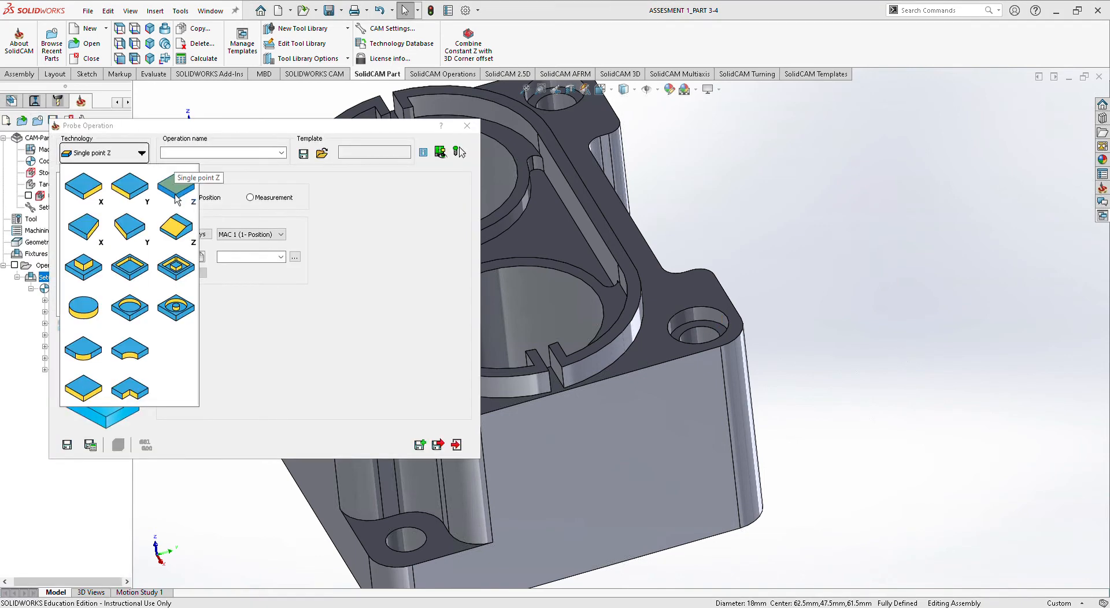
{"action": "left_click", "coordinate": [134, 309]}
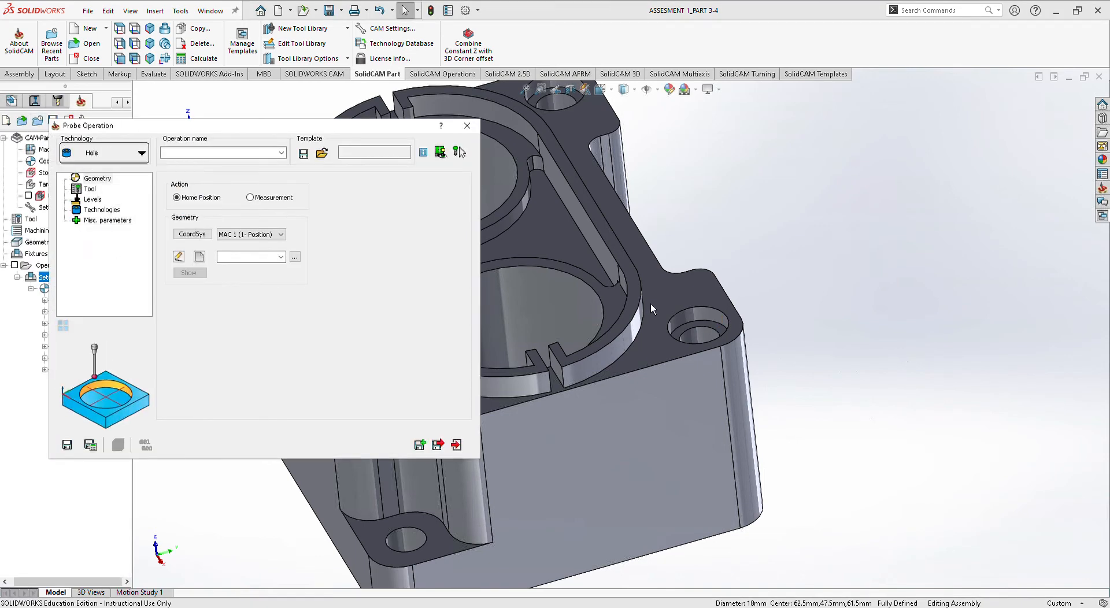
{"action": "left_click", "coordinate": [692, 321]}
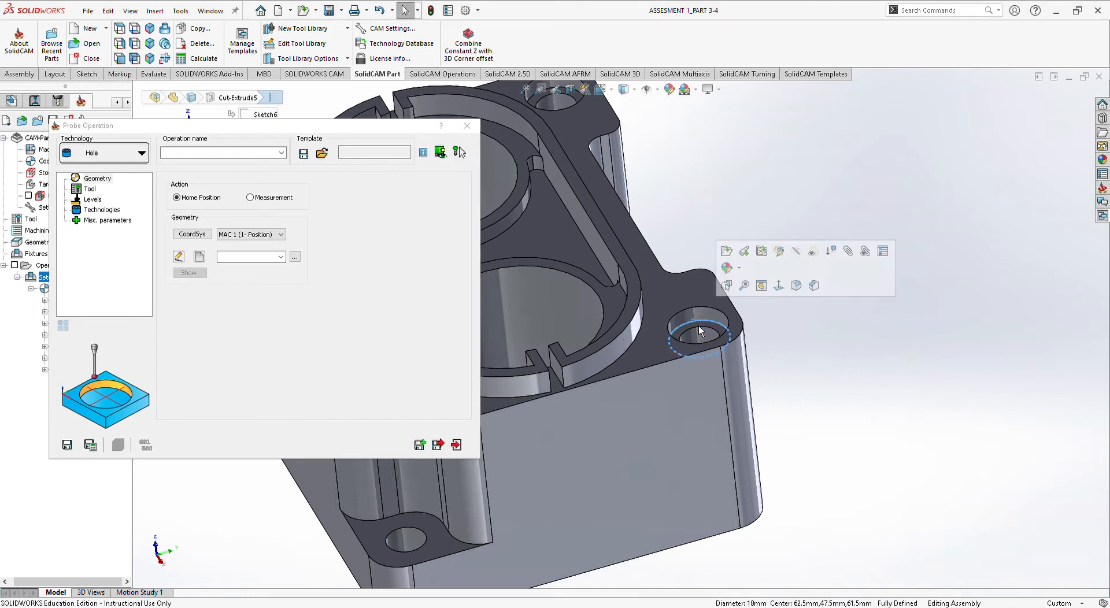
{"action": "left_click", "coordinate": [200, 257]}
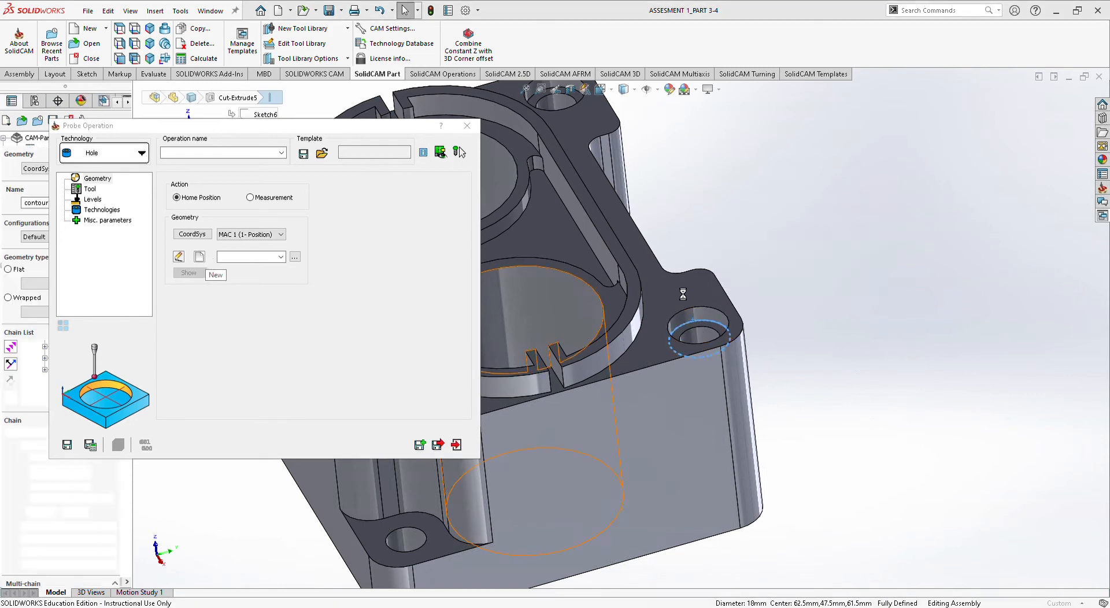
{"action": "left_click", "coordinate": [708, 352]}
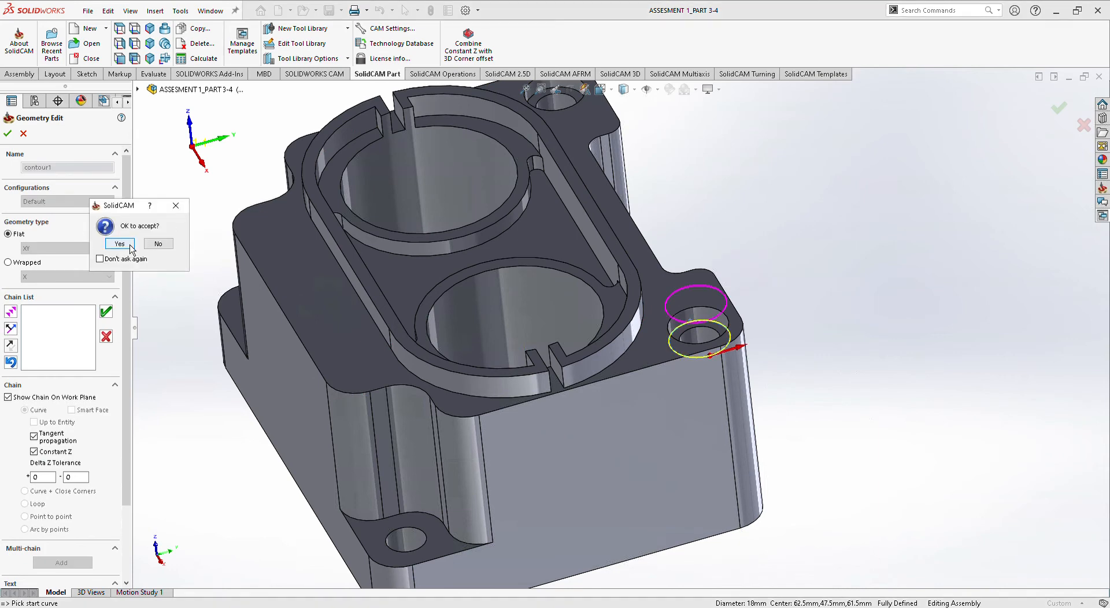
{"action": "left_click", "coordinate": [120, 243]}
{"action": "left_click", "coordinate": [8, 134]}
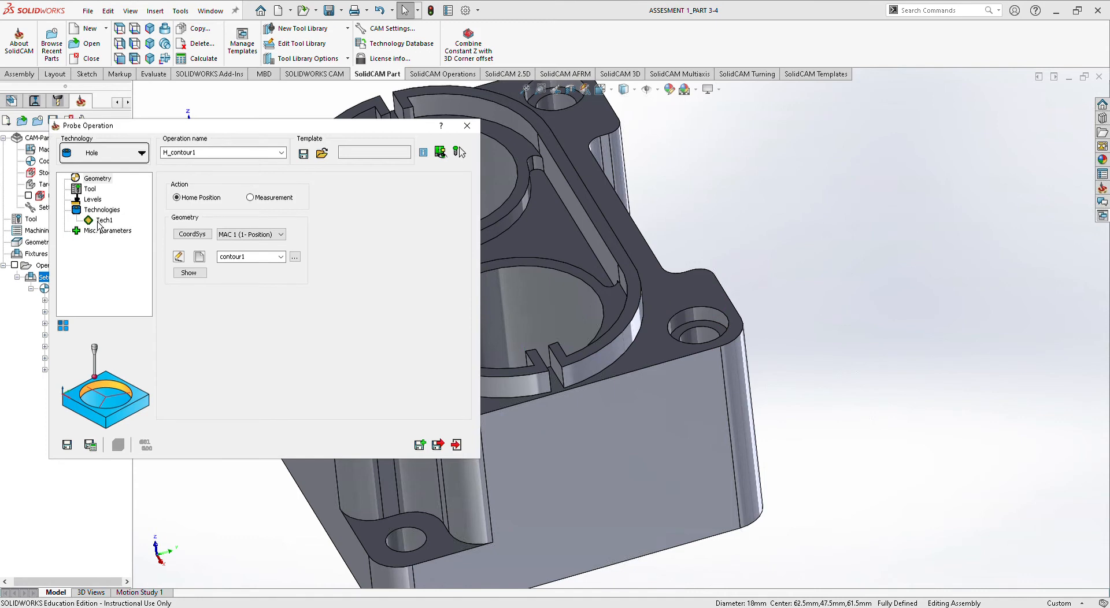
Set the eighth operation's probing Z level to -12.67 on the counterbore floor with 3 touch points, and save and exit it.
{"action": "left_click", "coordinate": [100, 221]}
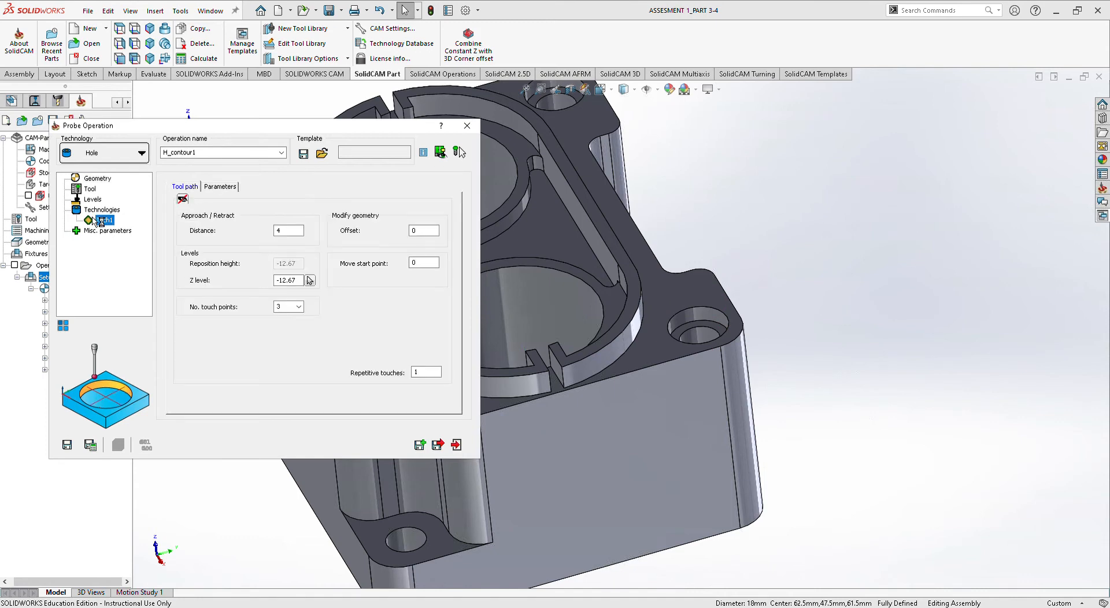
{"action": "left_click", "coordinate": [310, 280]}
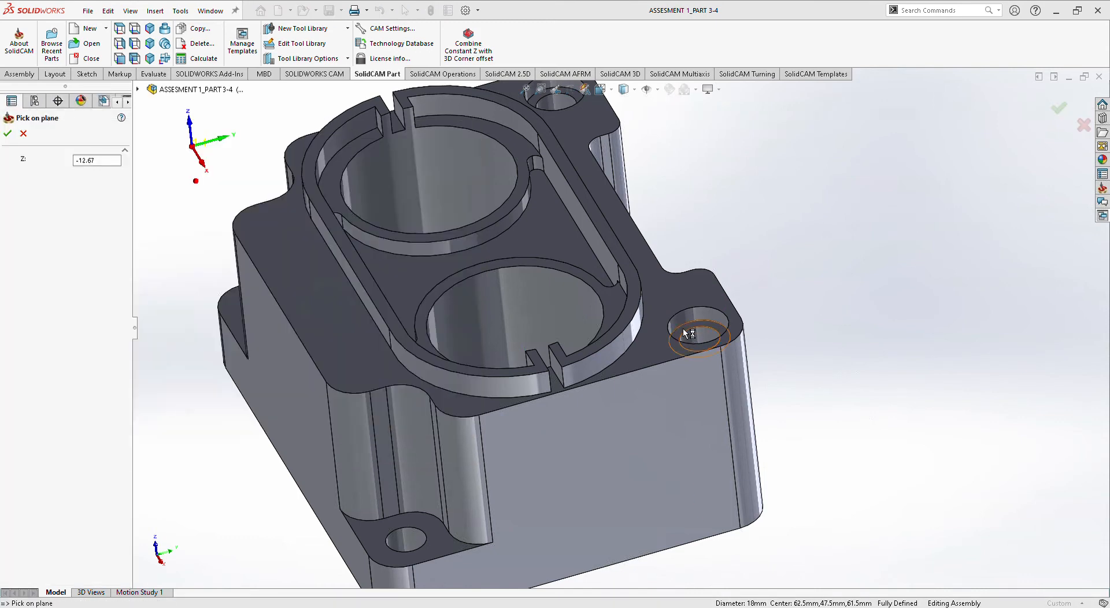
{"action": "left_click", "coordinate": [683, 329]}
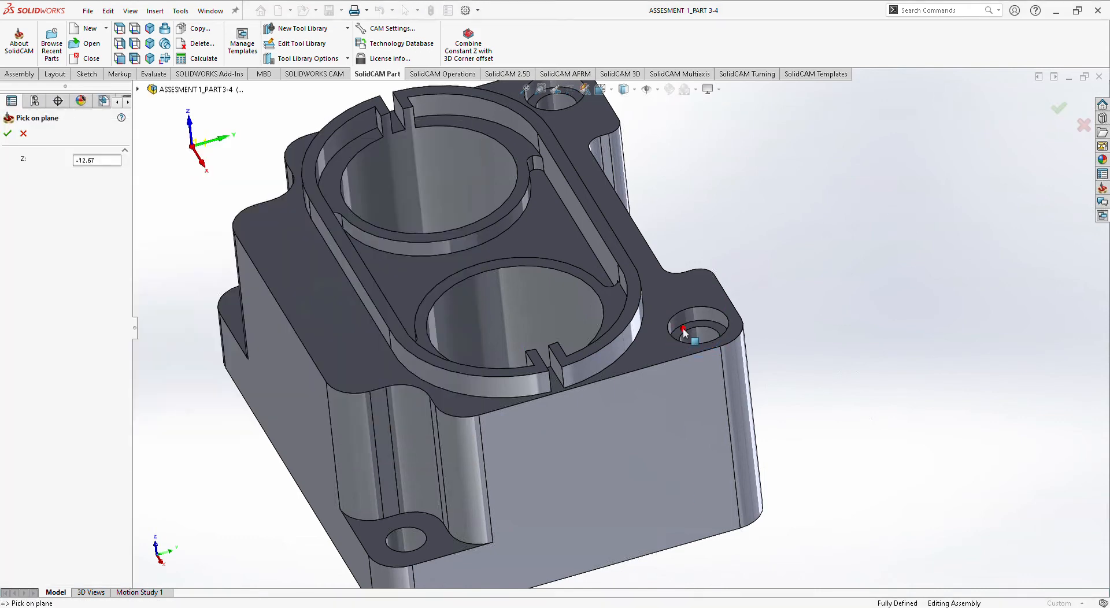
{"action": "left_click", "coordinate": [8, 133]}
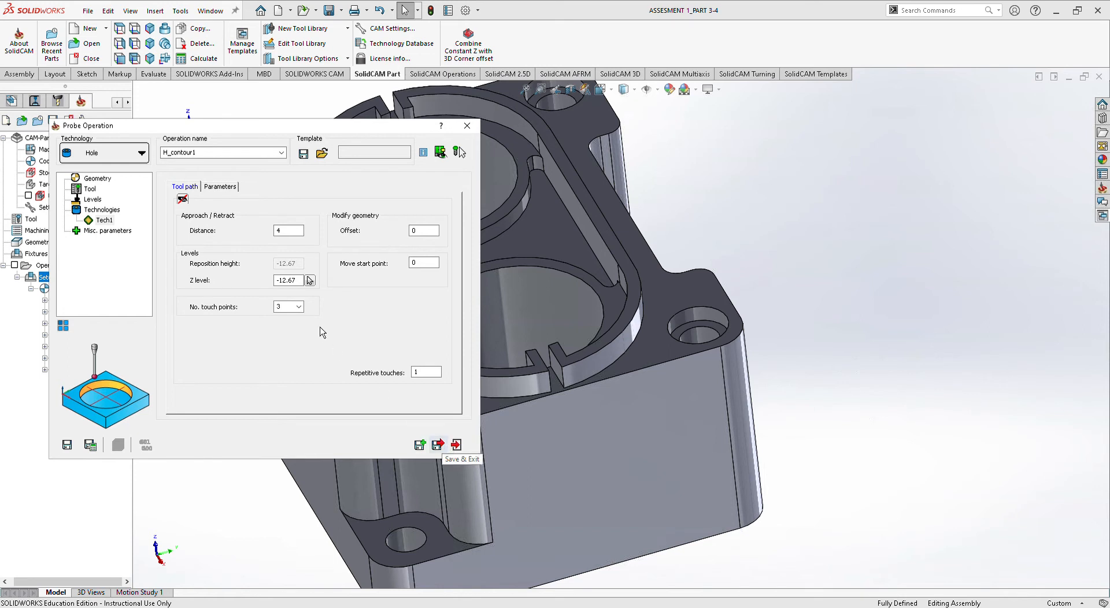
{"action": "left_click", "coordinate": [298, 306]}
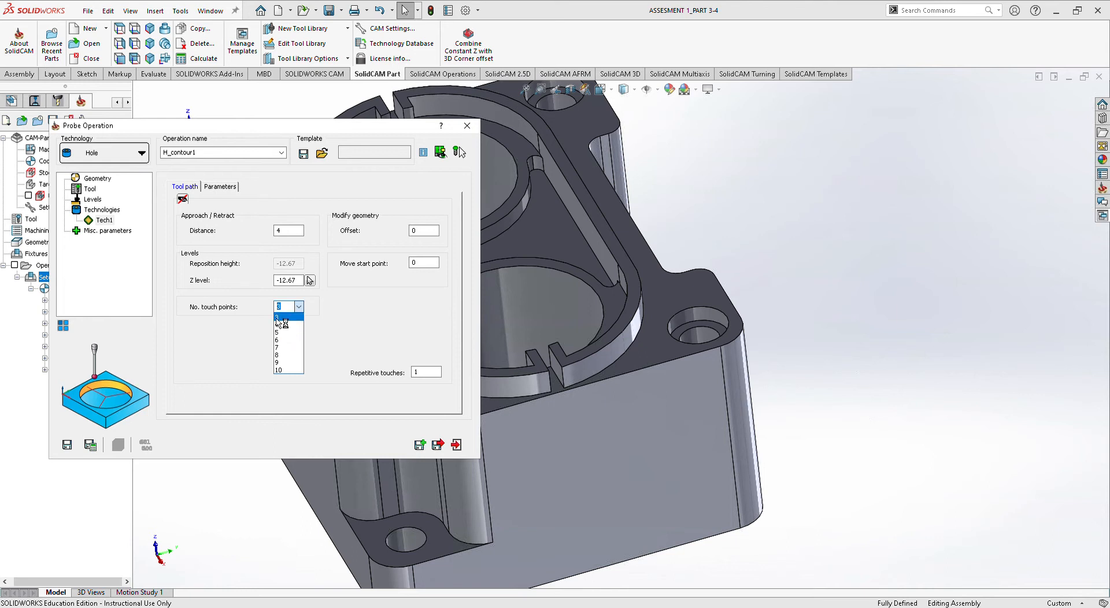
{"action": "left_click", "coordinate": [280, 318]}
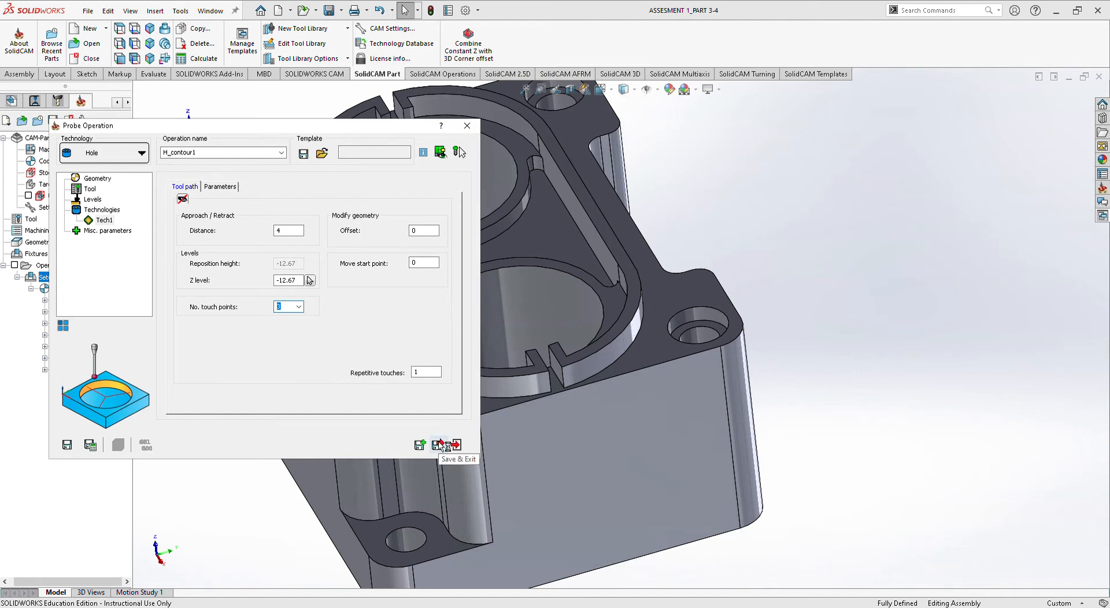
{"action": "left_click", "coordinate": [442, 445]}
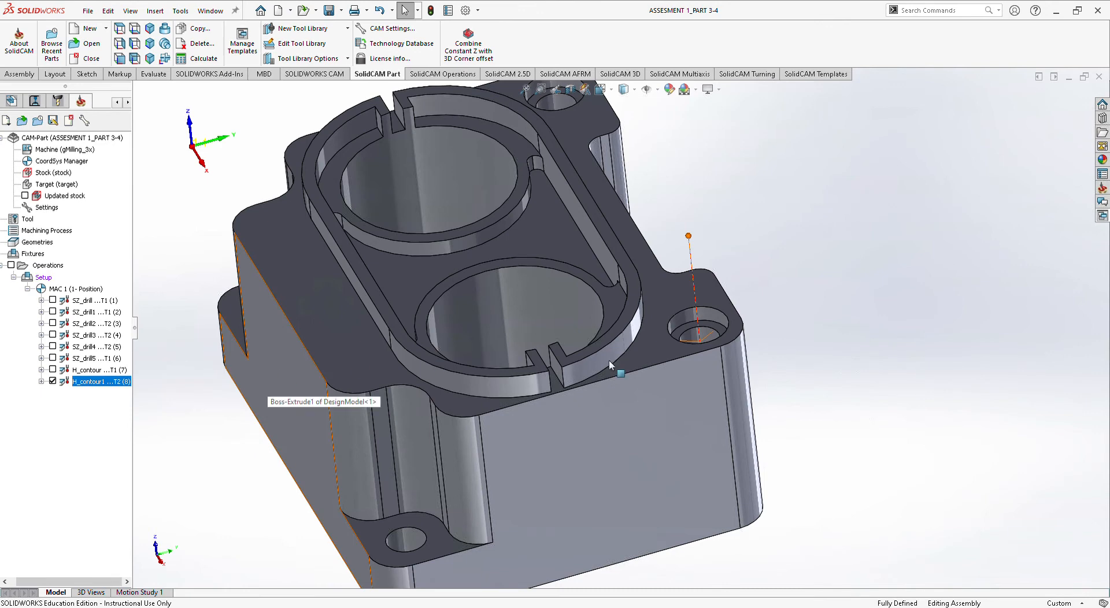
Reopen the counterbore's Hole operation, set its probing Z level to -7.67 by picking the upper rim of the counterbore, and save and exit.
{"action": "middle_click_drag", "start_coordinate": [709, 356], "coordinate": [701, 395]}
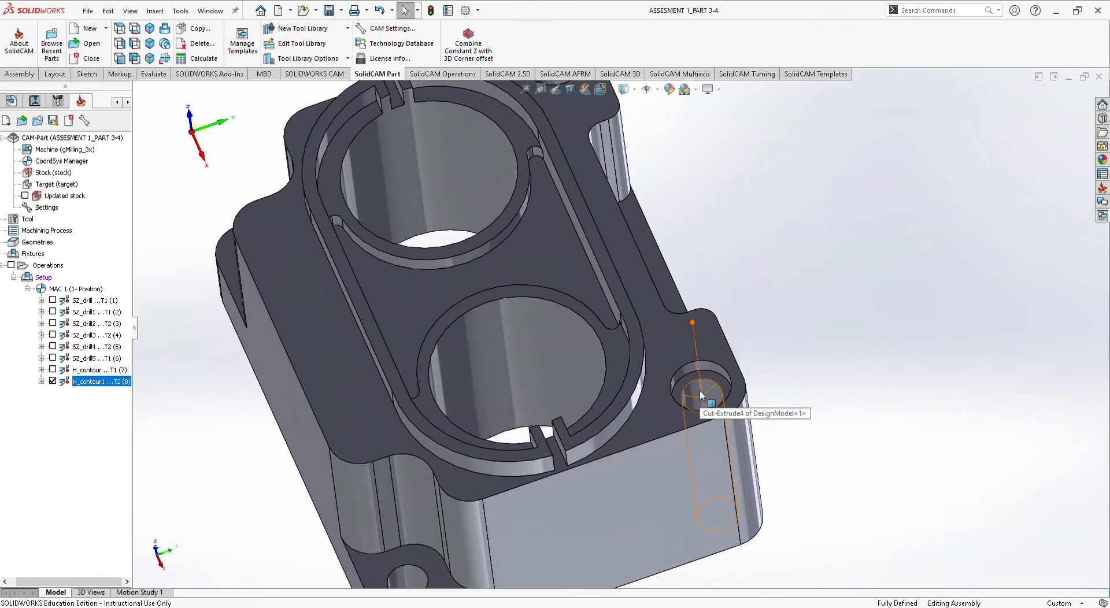
{"action": "scroll", "coordinate": [686, 370], "scroll_direction": "down", "scroll_amount": 5}
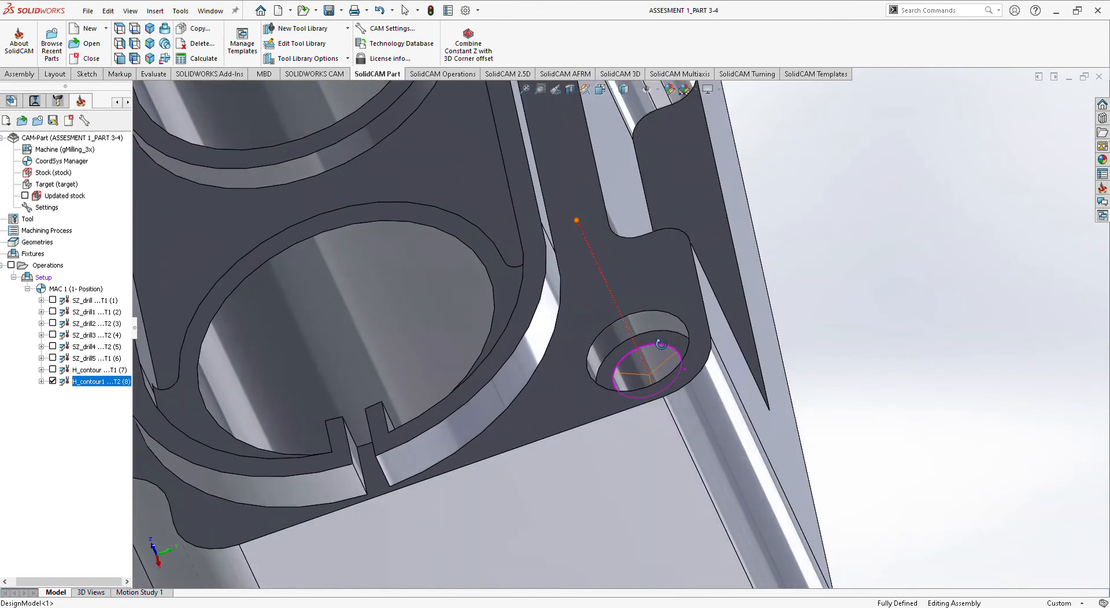
{"action": "middle_click_drag", "start_coordinate": [660, 344], "coordinate": [673, 370]}
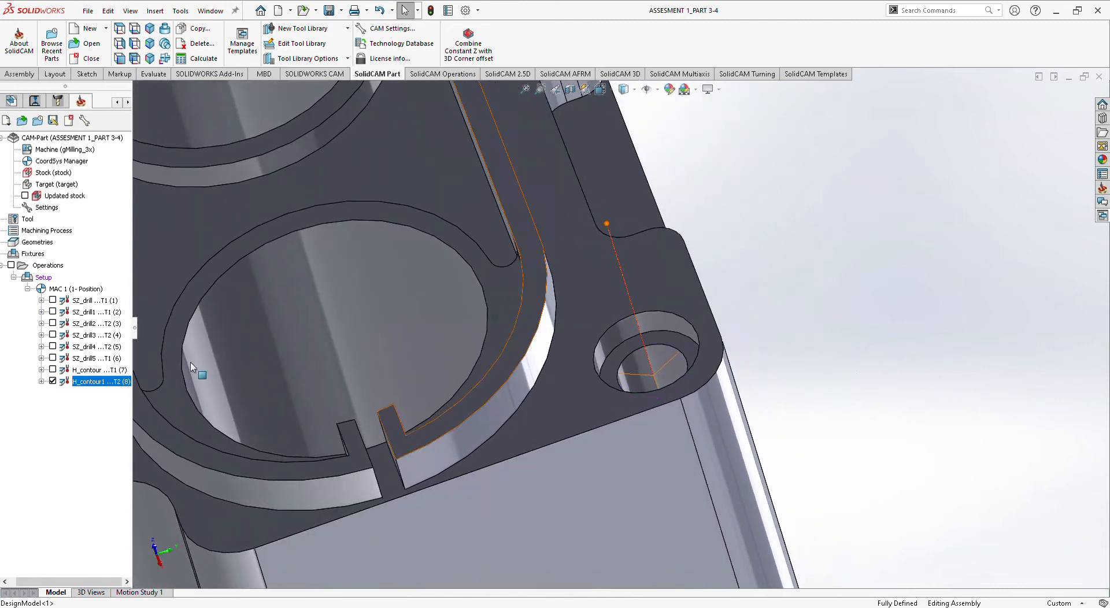
{"action": "right_click", "coordinate": [107, 392]}
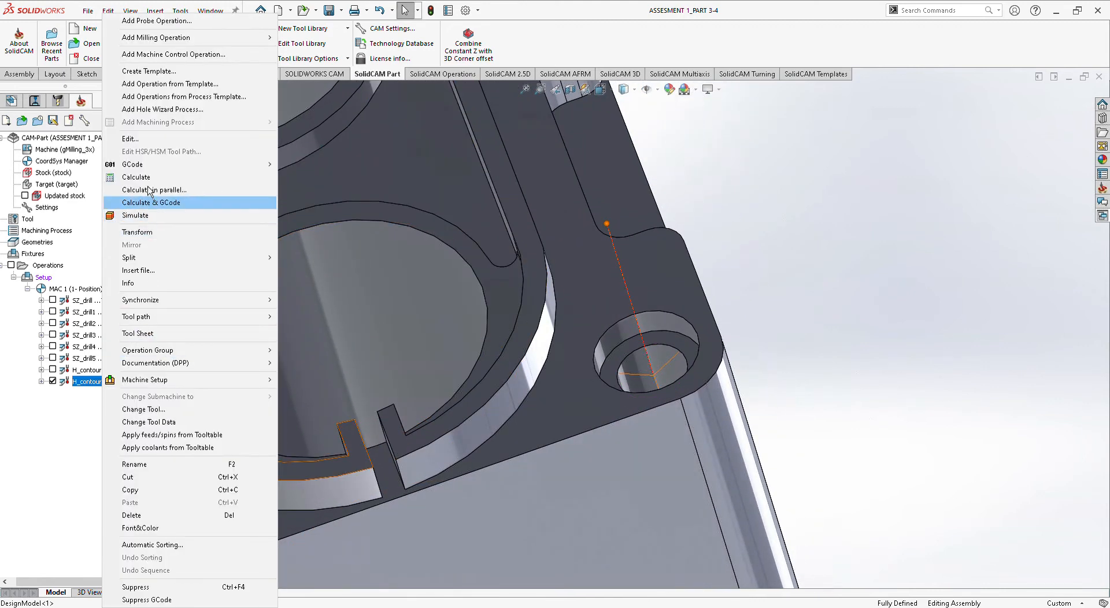
{"action": "left_click", "coordinate": [147, 139]}
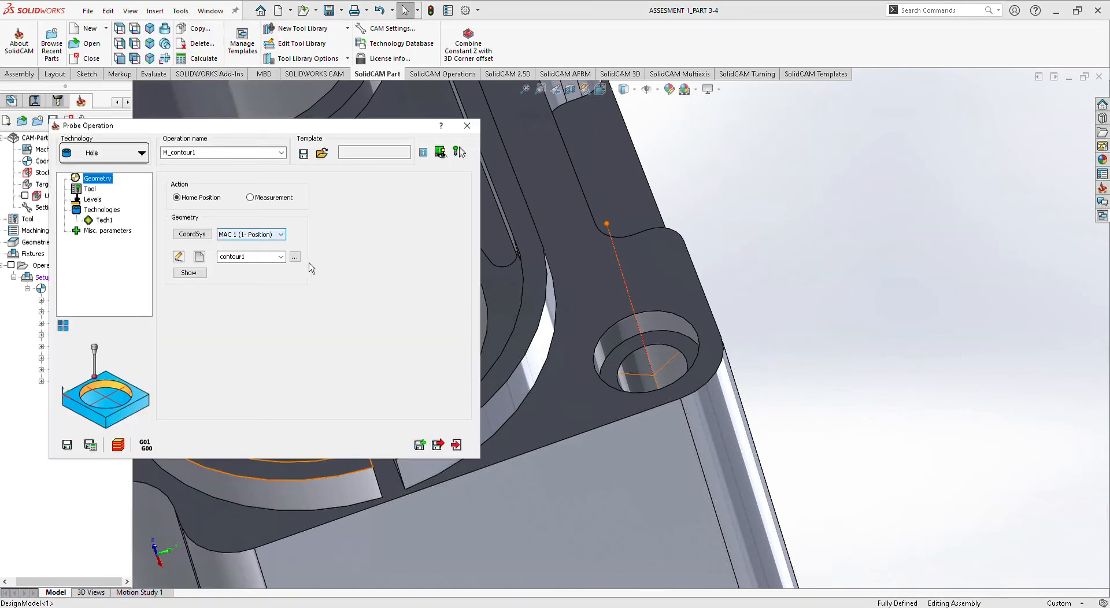
{"action": "left_click", "coordinate": [107, 220]}
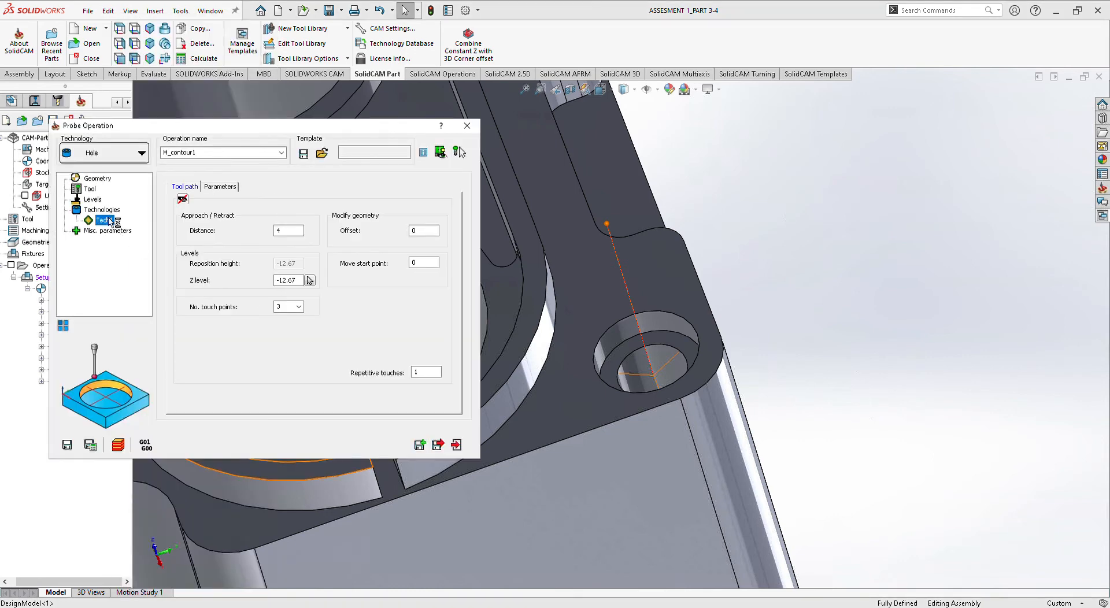
{"action": "left_click", "coordinate": [309, 281]}
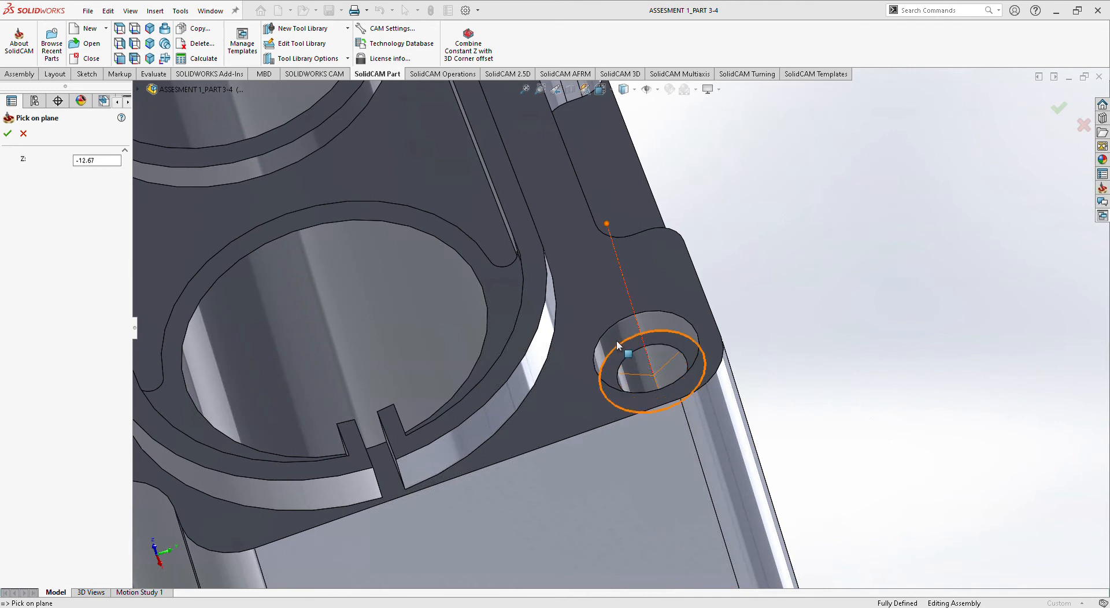
{"action": "left_click", "coordinate": [617, 340]}
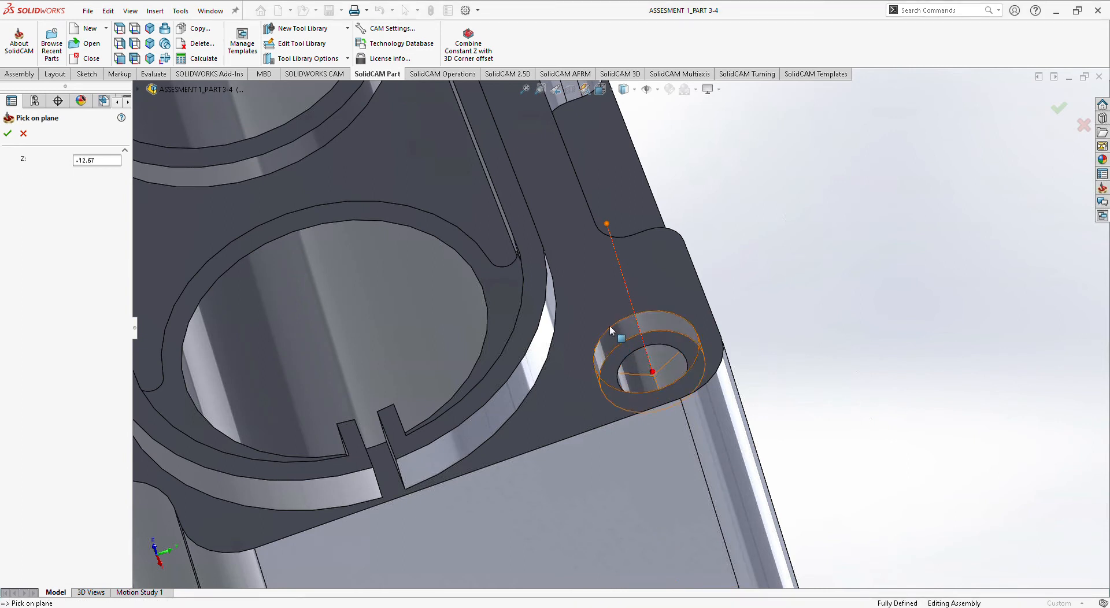
{"action": "left_click", "coordinate": [613, 327]}
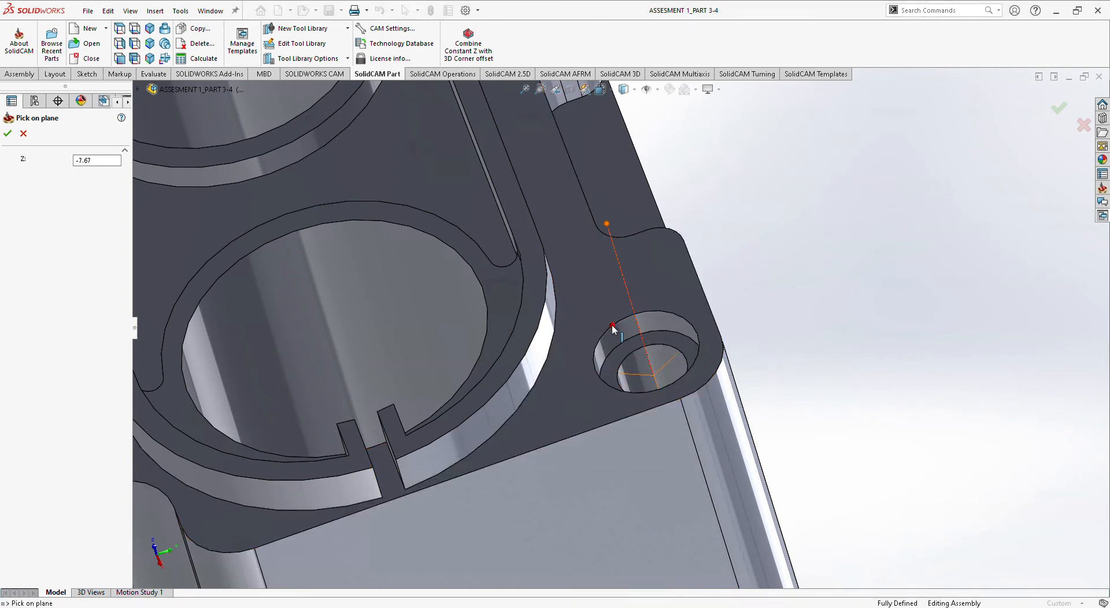
{"action": "left_click", "coordinate": [7, 134]}
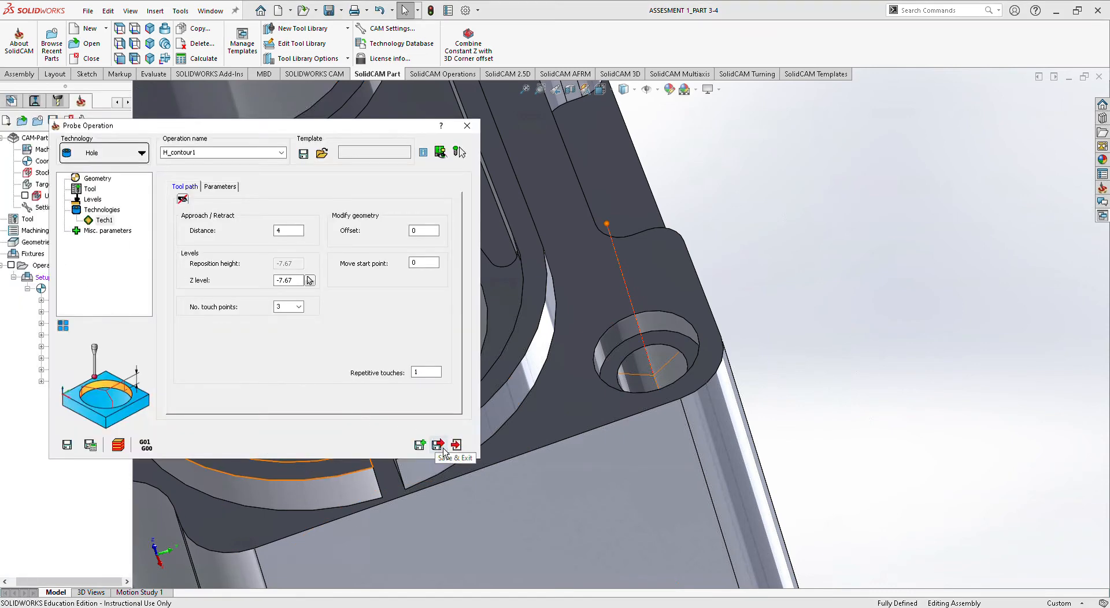
{"action": "left_click", "coordinate": [443, 445]}
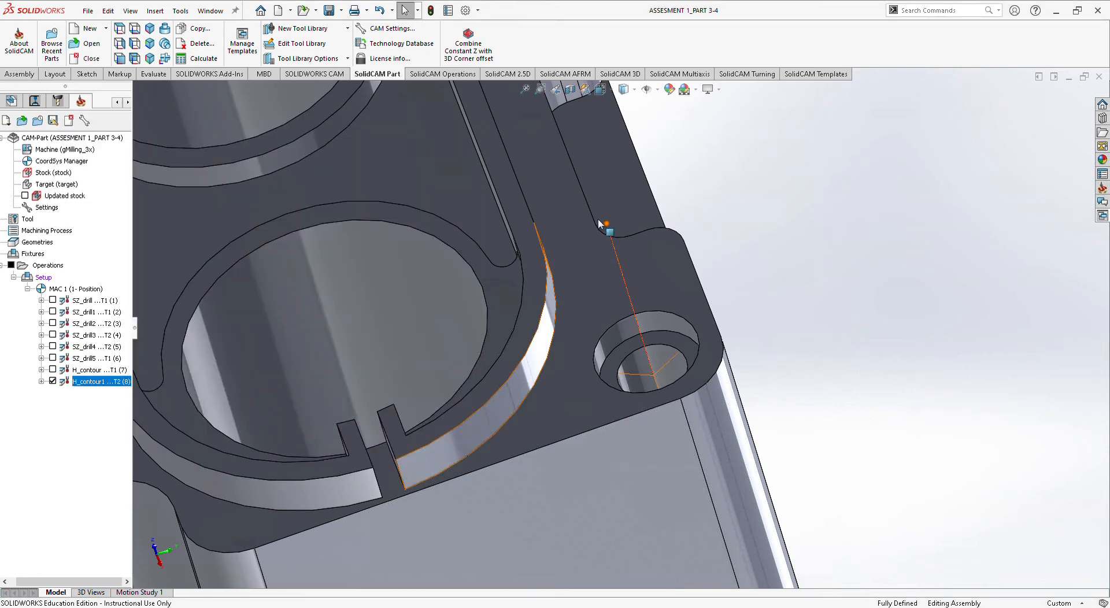
Add a ninth probe operation to the setup.
{"action": "scroll", "coordinate": [598, 185], "scroll_direction": "up", "scroll_amount": 6}
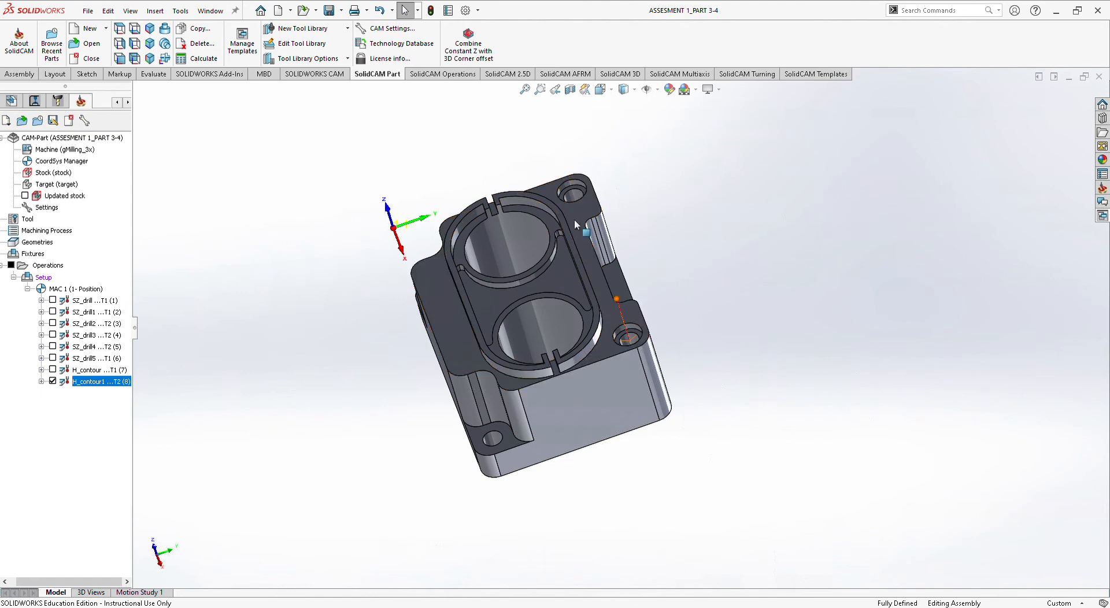
{"action": "scroll", "coordinate": [605, 314], "scroll_direction": "down", "scroll_amount": 8}
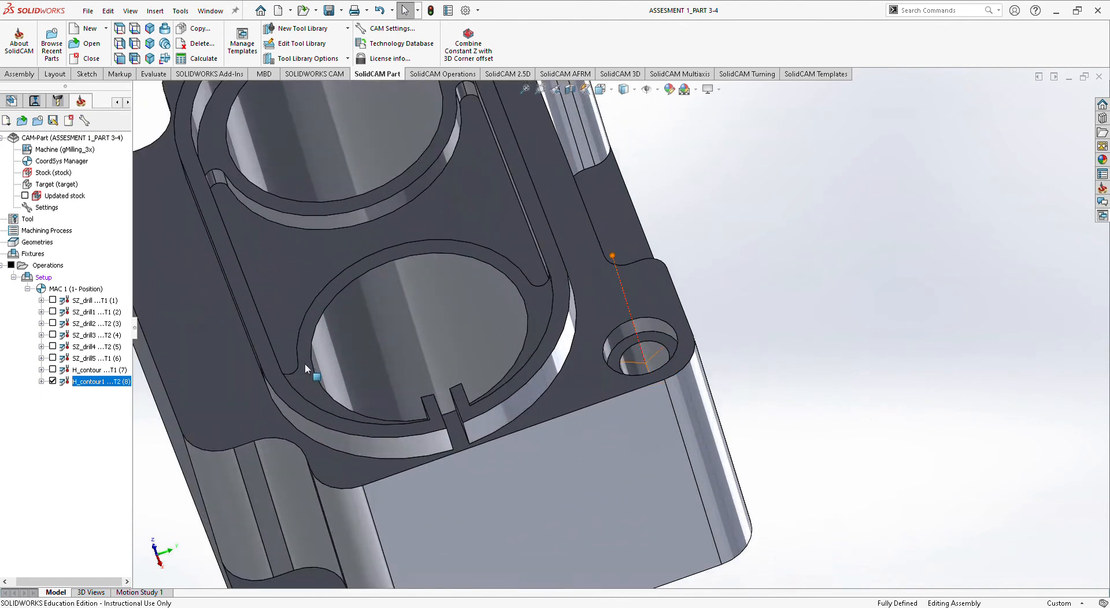
{"action": "right_click", "coordinate": [36, 276]}
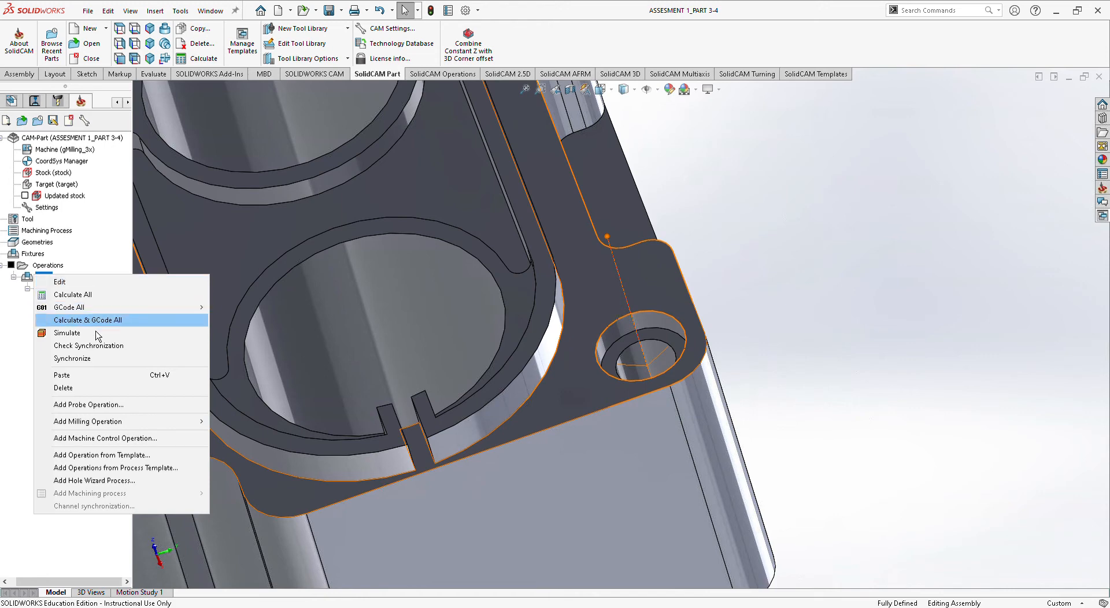
{"action": "left_click", "coordinate": [96, 404]}
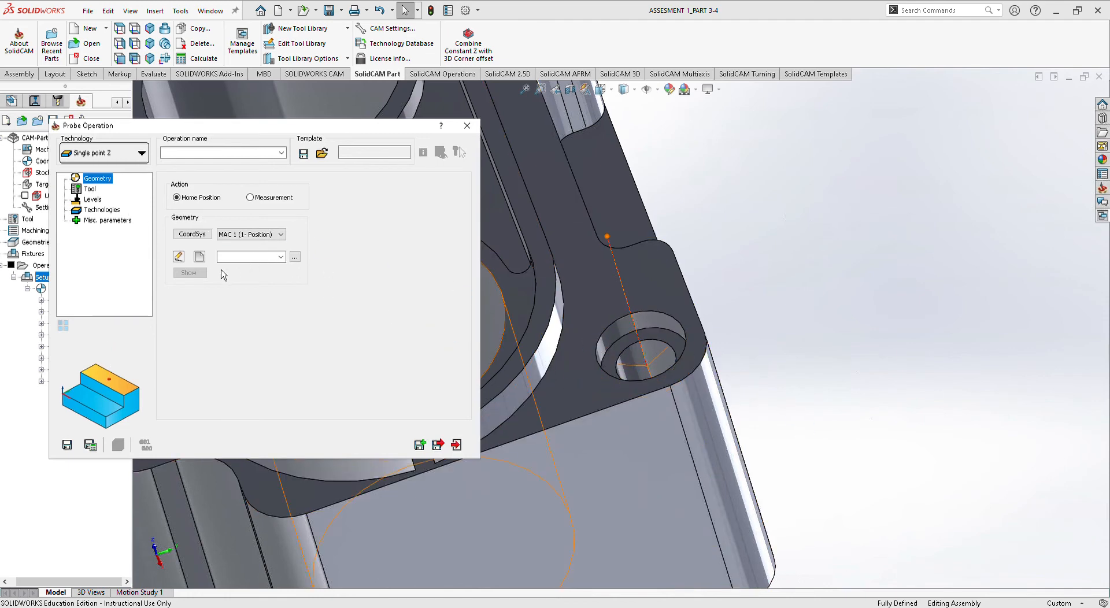
{"action": "left_click", "coordinate": [199, 256]}
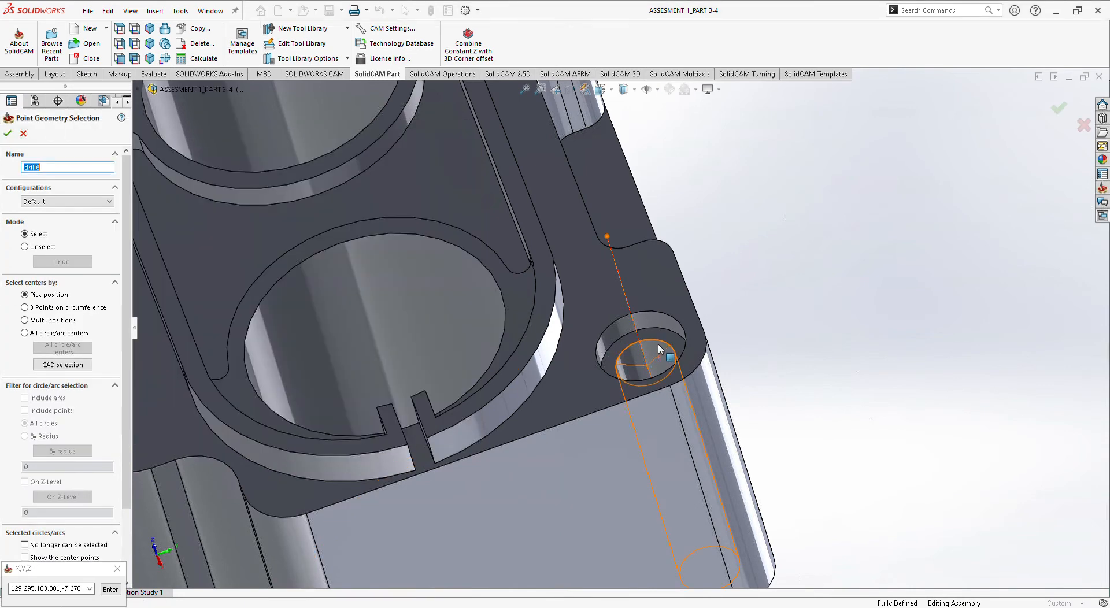
{"action": "left_click", "coordinate": [661, 346]}
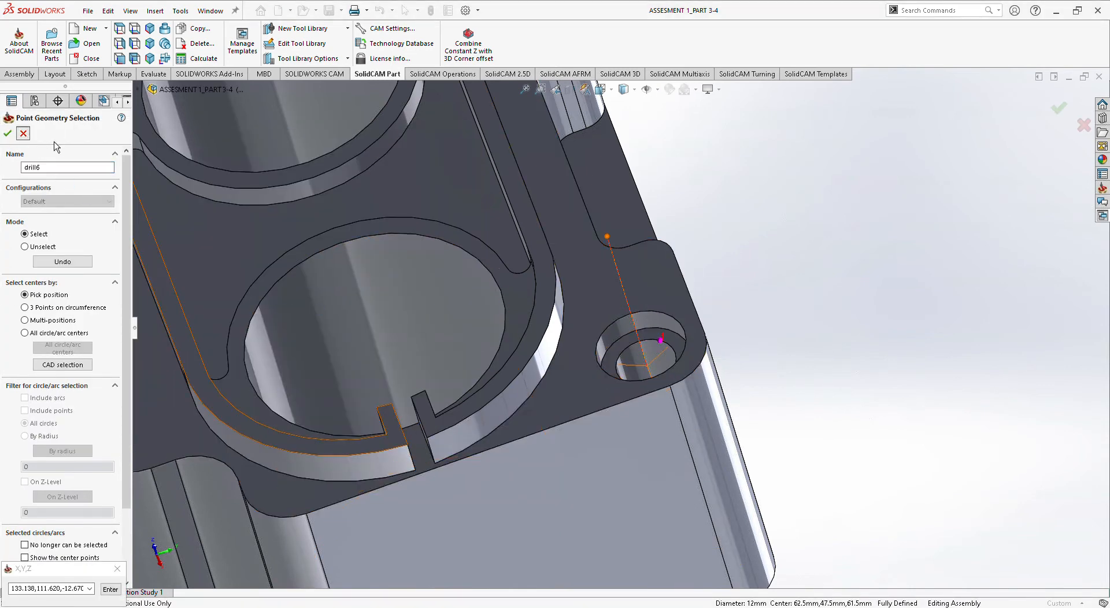
{"action": "left_click", "coordinate": [8, 133]}
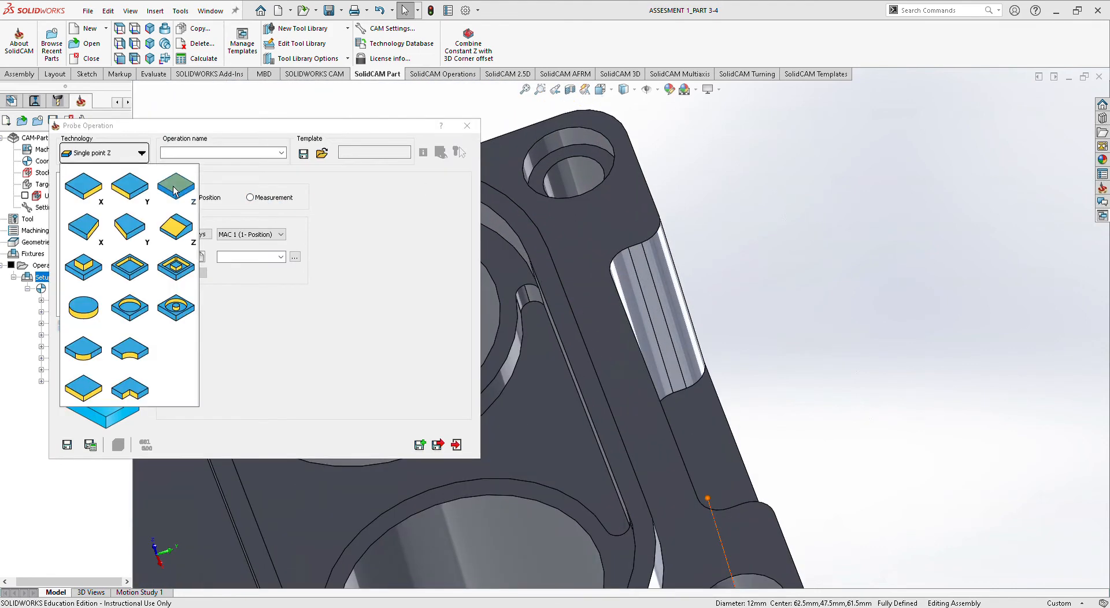
Switch the ninth operation to the Hole technology and define its contour on the 12 mm hole edge in the other counterbored corner.
{"action": "left_click", "coordinate": [134, 311]}
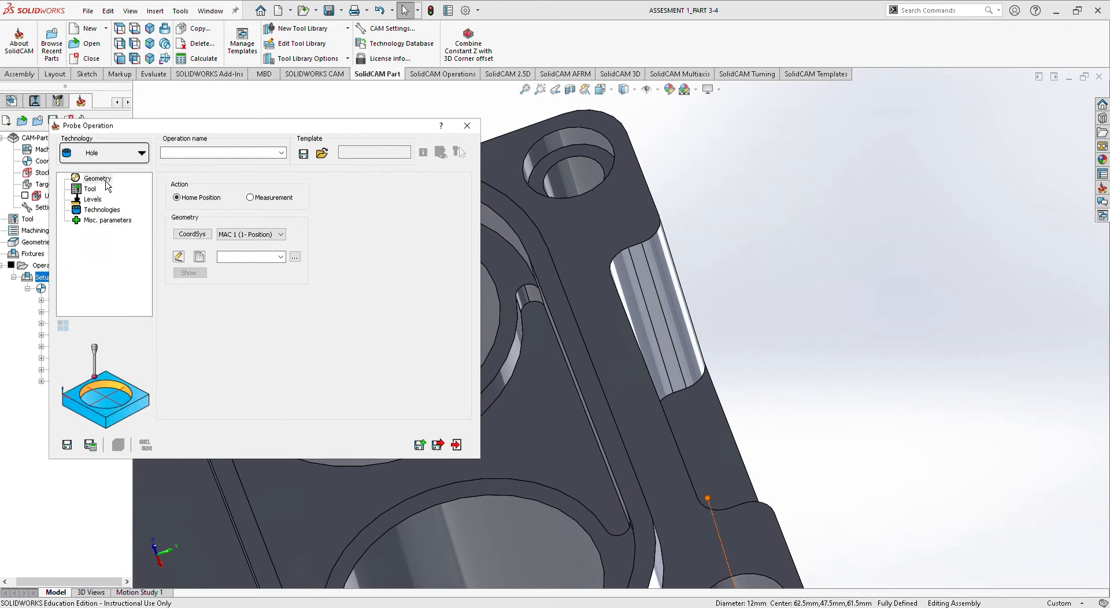
{"action": "left_click", "coordinate": [199, 257]}
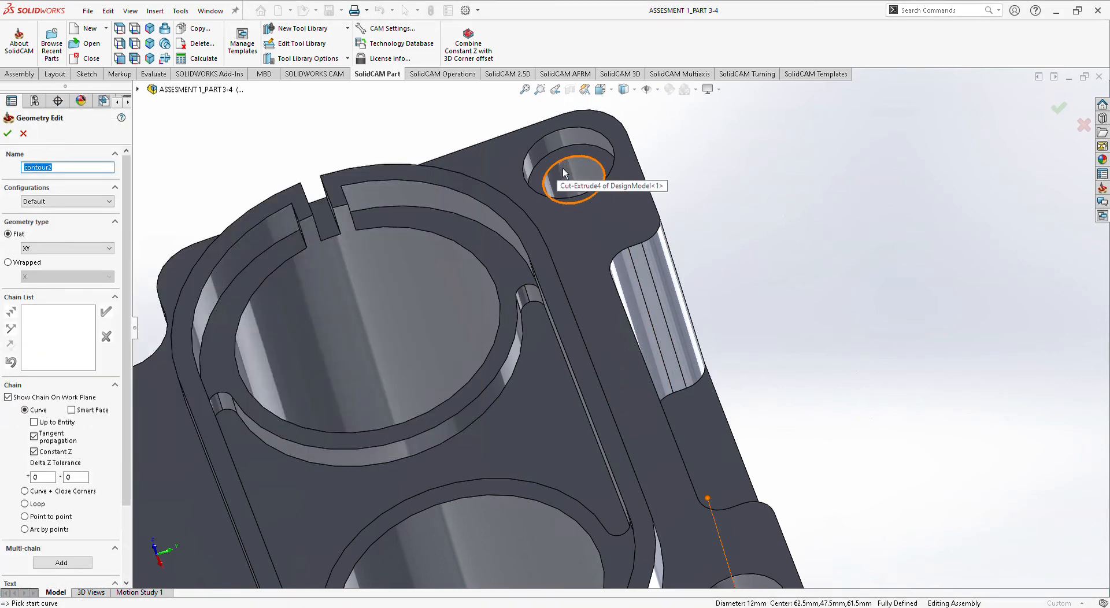
{"action": "left_click", "coordinate": [563, 168]}
{"action": "left_click", "coordinate": [119, 243]}
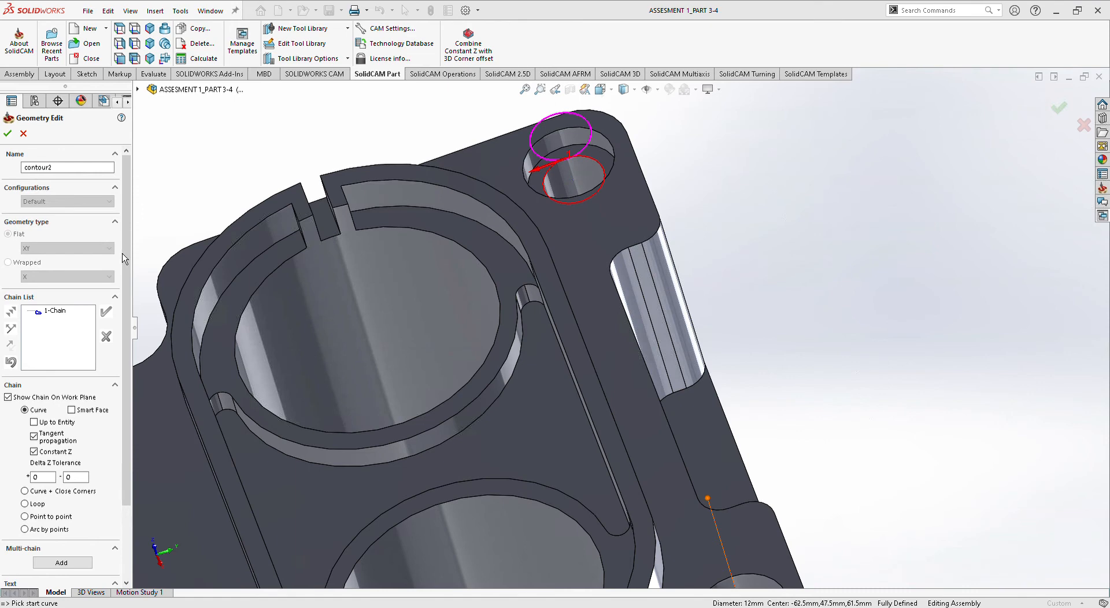
{"action": "left_click", "coordinate": [8, 133]}
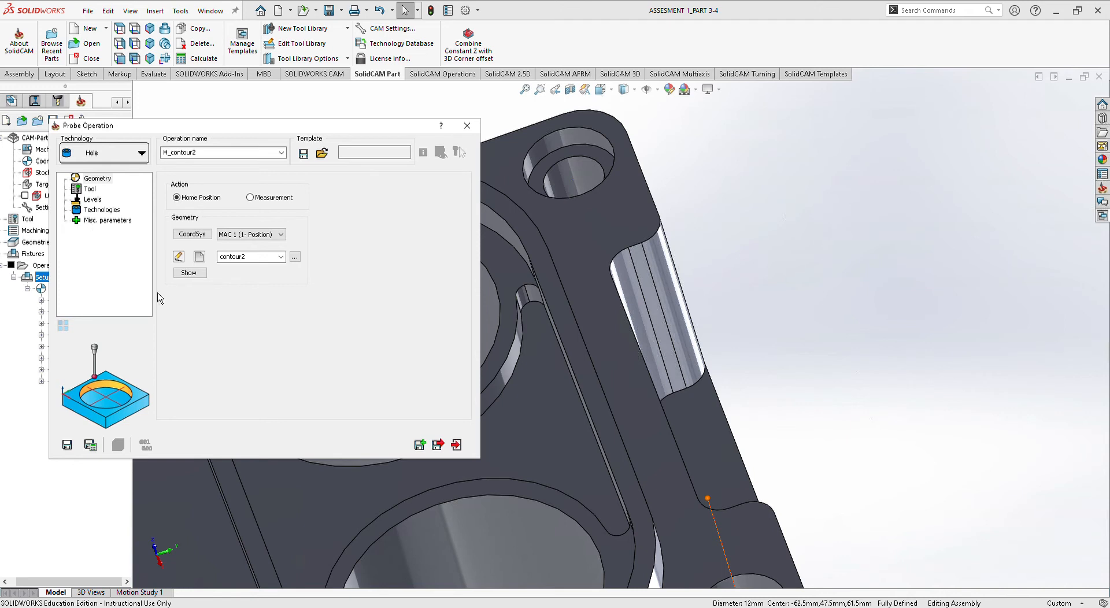
Assign the existing 2 mm probe, tool number 2, to the ninth operation and open its Tech1 tool path settings.
{"action": "left_click", "coordinate": [87, 190]}
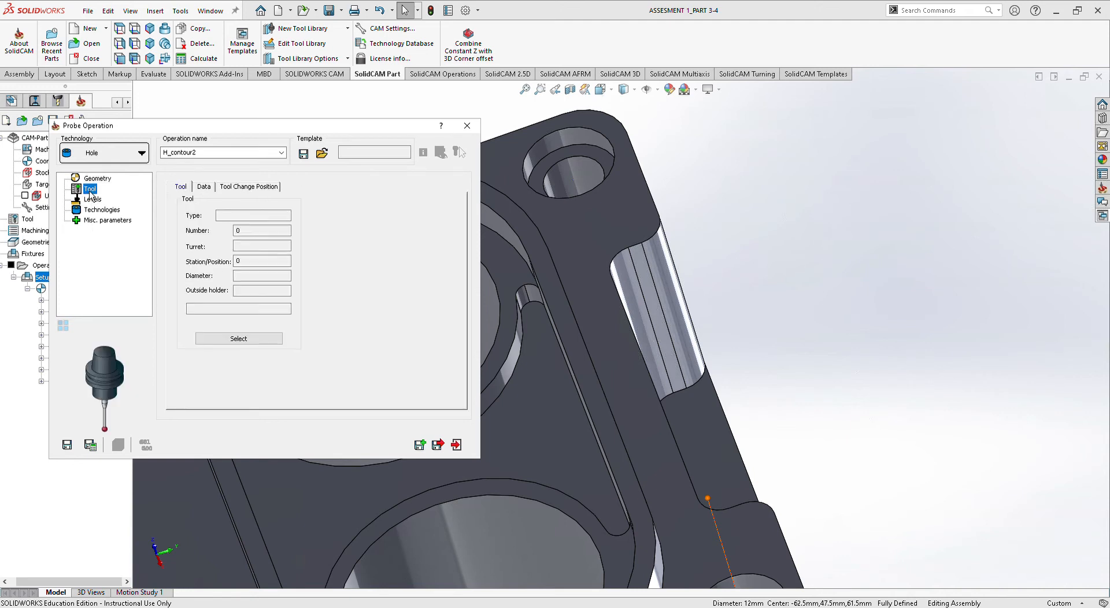
{"action": "left_click", "coordinate": [88, 181]}
{"action": "left_click", "coordinate": [89, 189]}
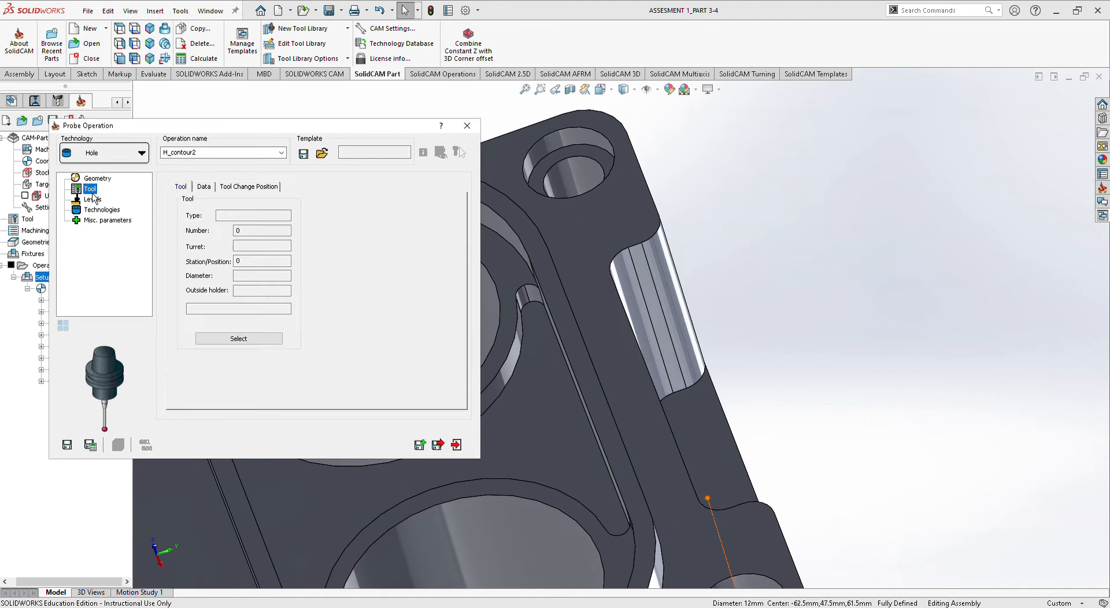
{"action": "left_click", "coordinate": [259, 335]}
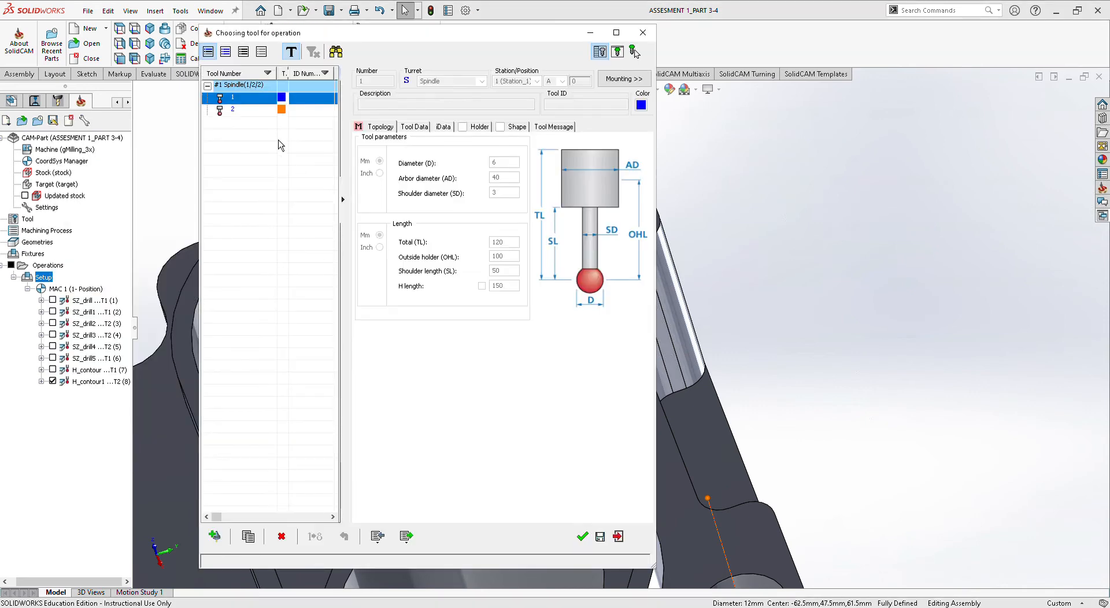
{"action": "left_click", "coordinate": [266, 109]}
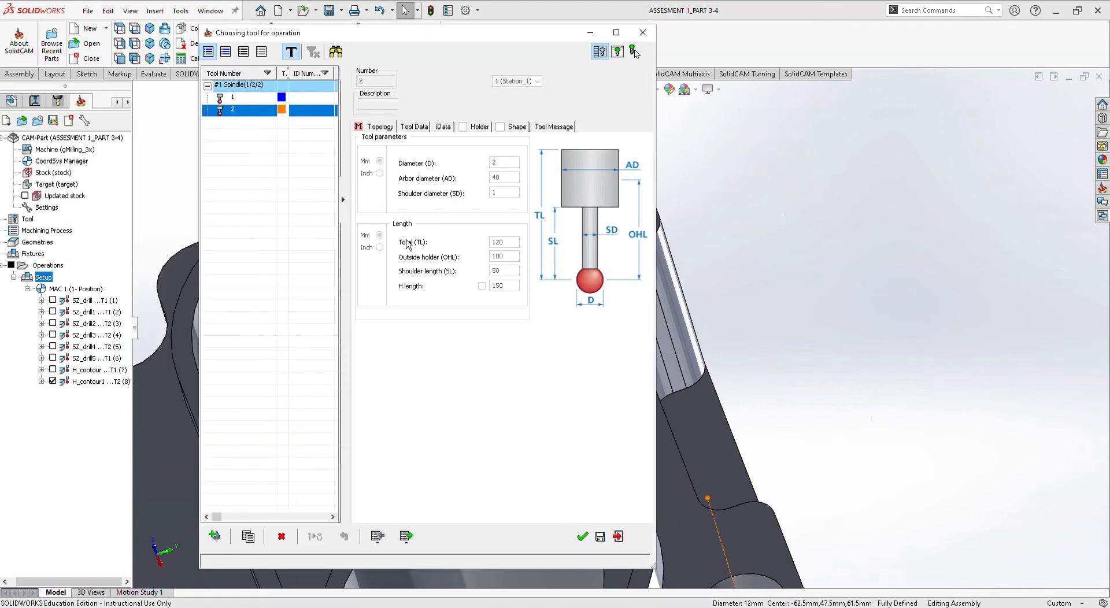
{"action": "left_click", "coordinate": [582, 536]}
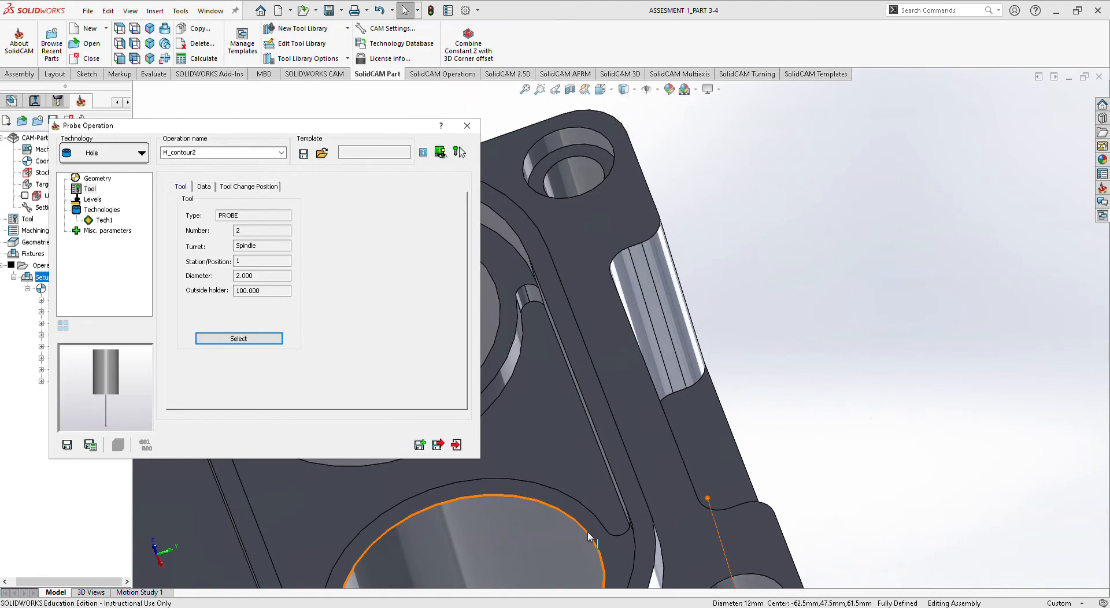
{"action": "left_click", "coordinate": [99, 220]}
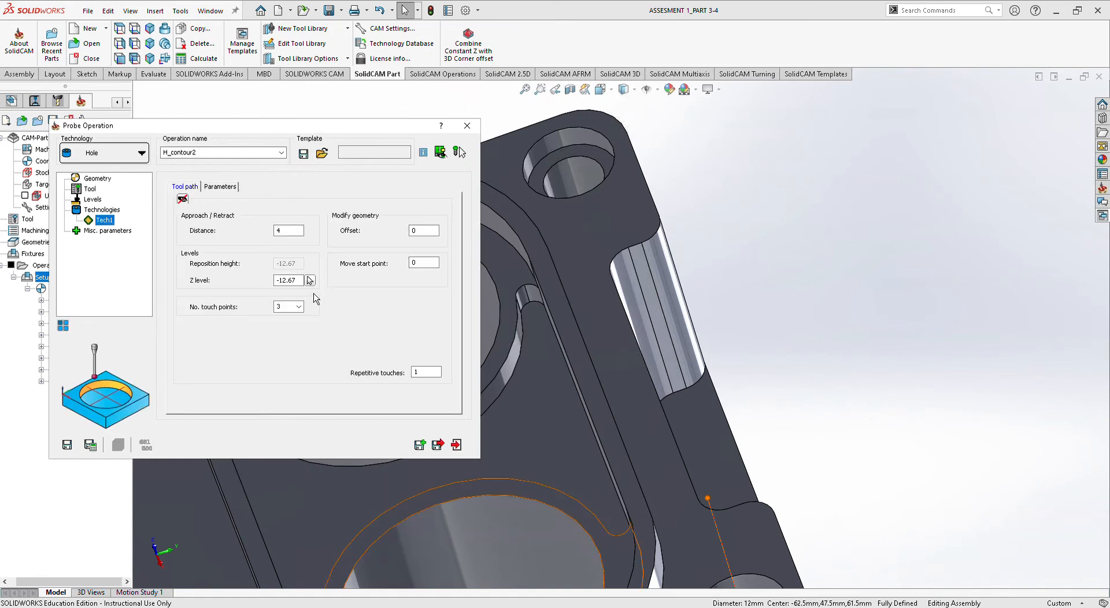
Set the ninth operation's Z level to -12.67 by picking the upper rim of the 12 mm hole, and save and exit.
{"action": "left_click", "coordinate": [310, 280]}
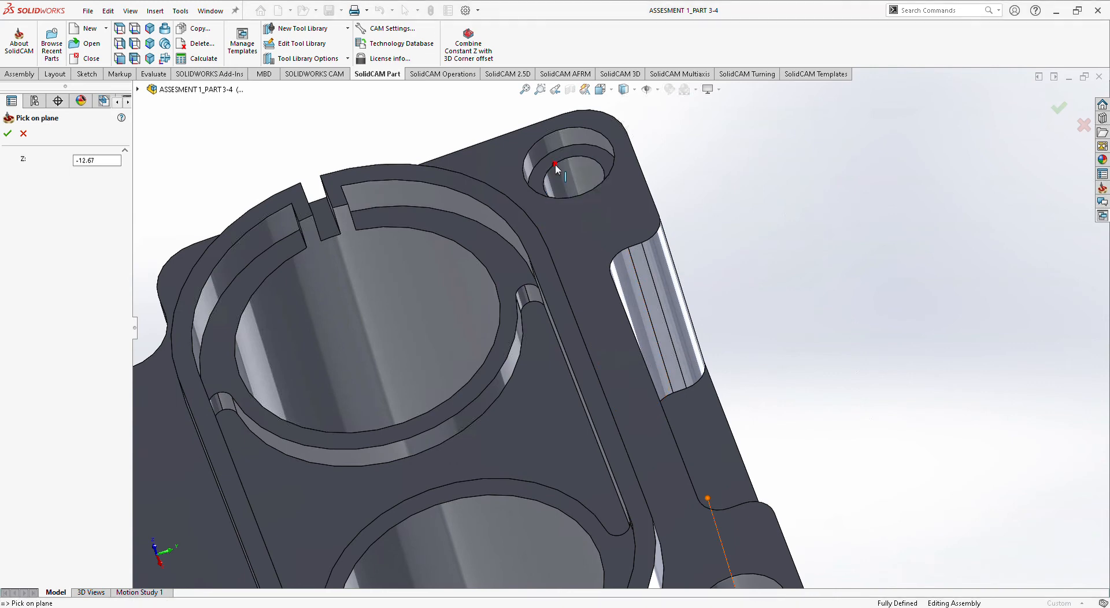
{"action": "left_click", "coordinate": [555, 165]}
{"action": "left_click", "coordinate": [7, 134]}
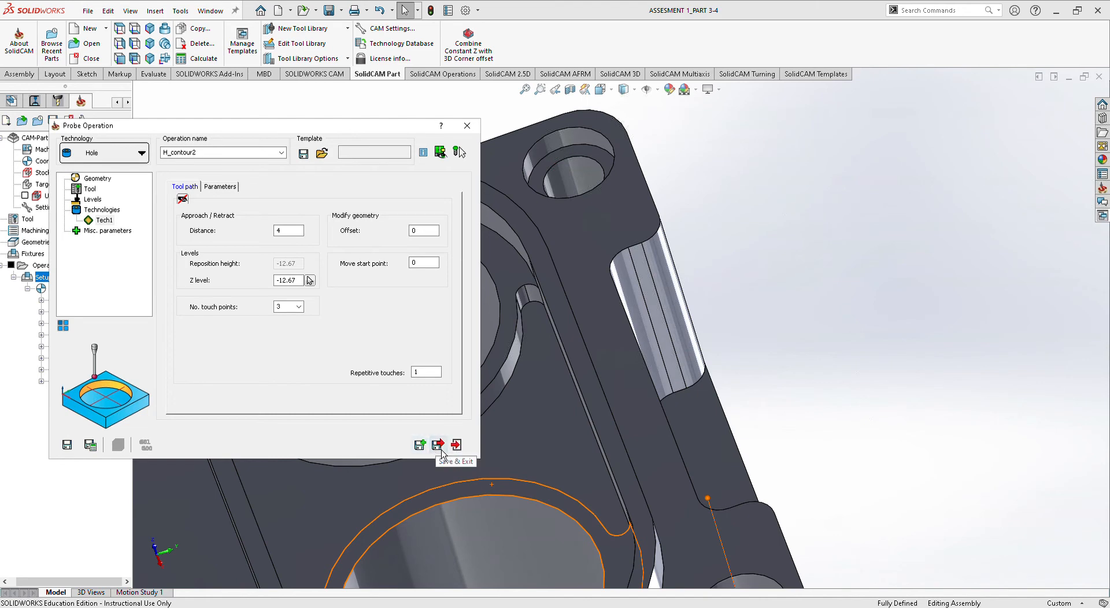
{"action": "left_click", "coordinate": [441, 446]}
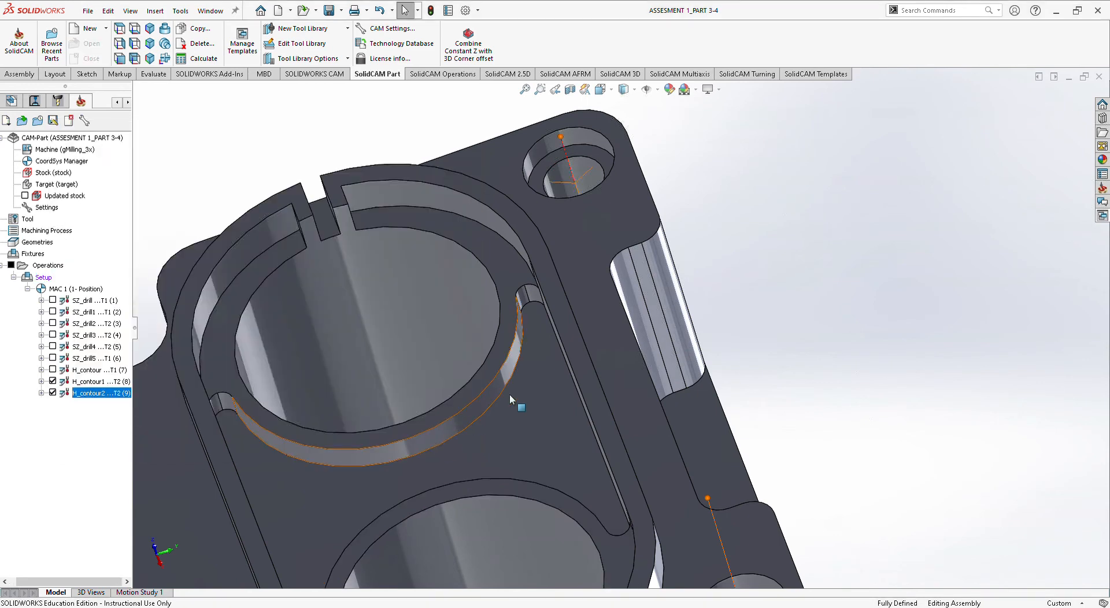
Add a tenth probe operation and switch its technology to External arc.
{"action": "scroll", "coordinate": [578, 399], "scroll_direction": "up", "scroll_amount": 3}
{"action": "scroll", "coordinate": [616, 440], "scroll_direction": "down", "scroll_amount": 3}
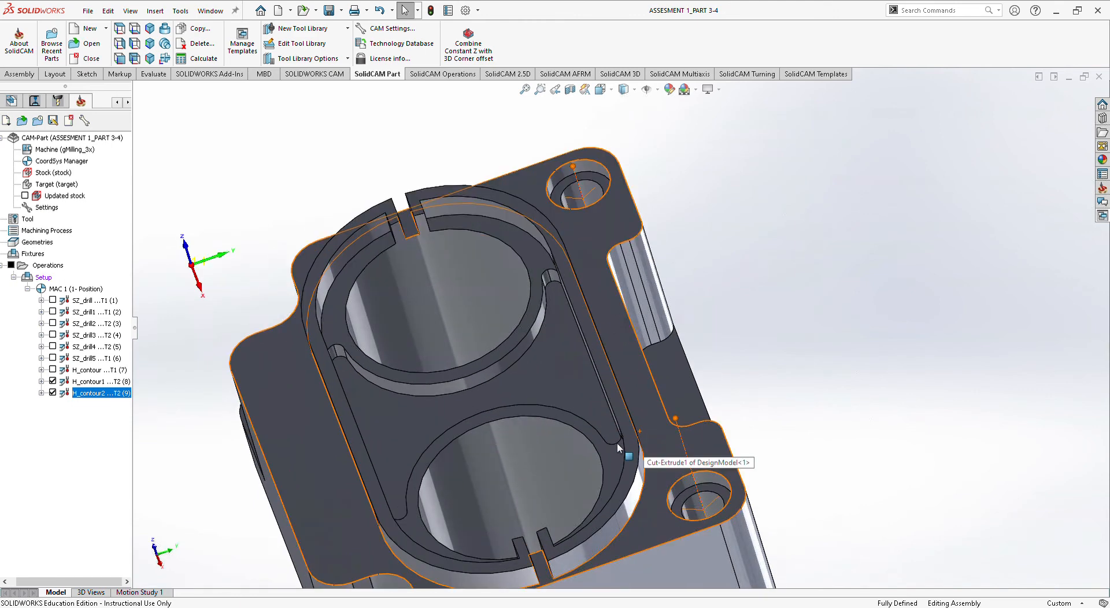
{"action": "middle_click_drag", "start_coordinate": [502, 404], "coordinate": [425, 415]}
{"action": "scroll", "coordinate": [416, 404], "scroll_direction": "up", "scroll_amount": 4}
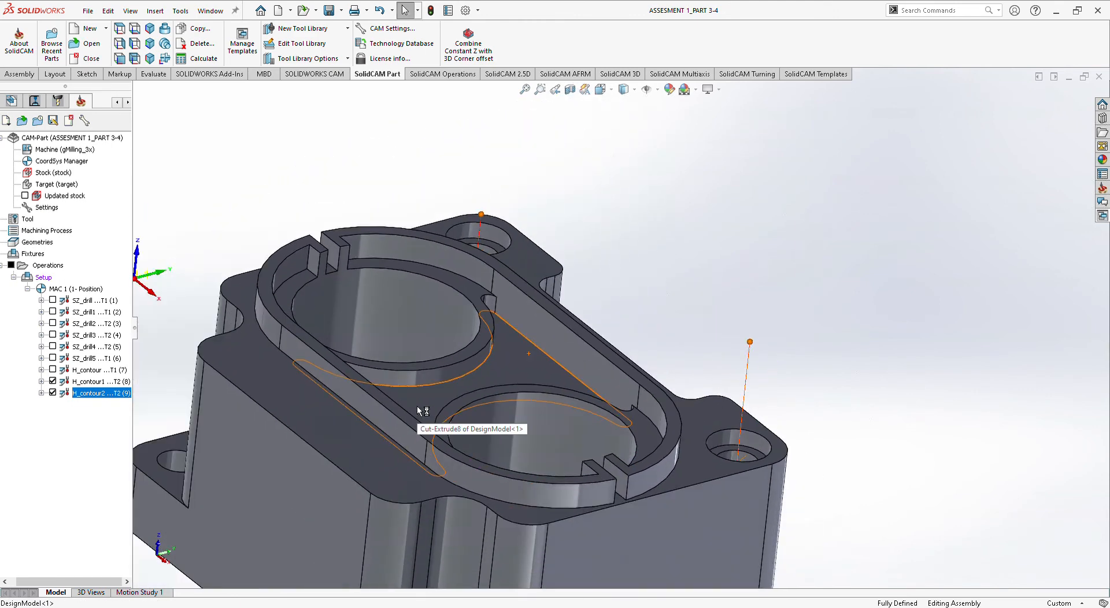
{"action": "scroll", "coordinate": [470, 553], "scroll_direction": "up", "scroll_amount": 1}
{"action": "scroll", "coordinate": [469, 553], "scroll_direction": "down", "scroll_amount": 1}
{"action": "middle_click_drag", "start_coordinate": [469, 553], "coordinate": [497, 602]}
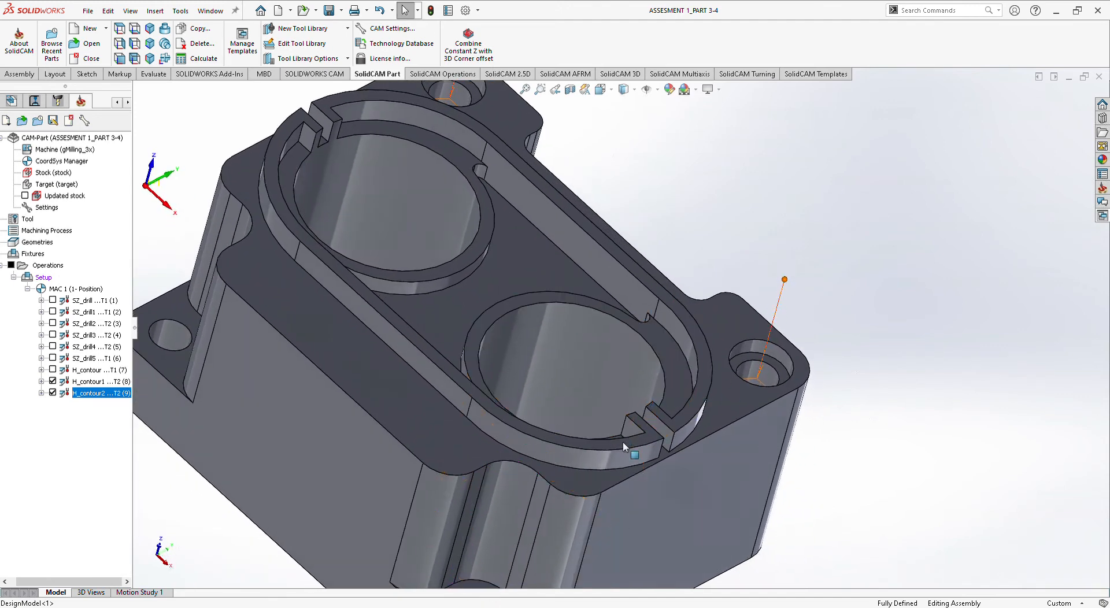
{"action": "scroll", "coordinate": [512, 566], "scroll_direction": "up", "scroll_amount": 3}
{"action": "scroll", "coordinate": [539, 467], "scroll_direction": "down", "scroll_amount": 4}
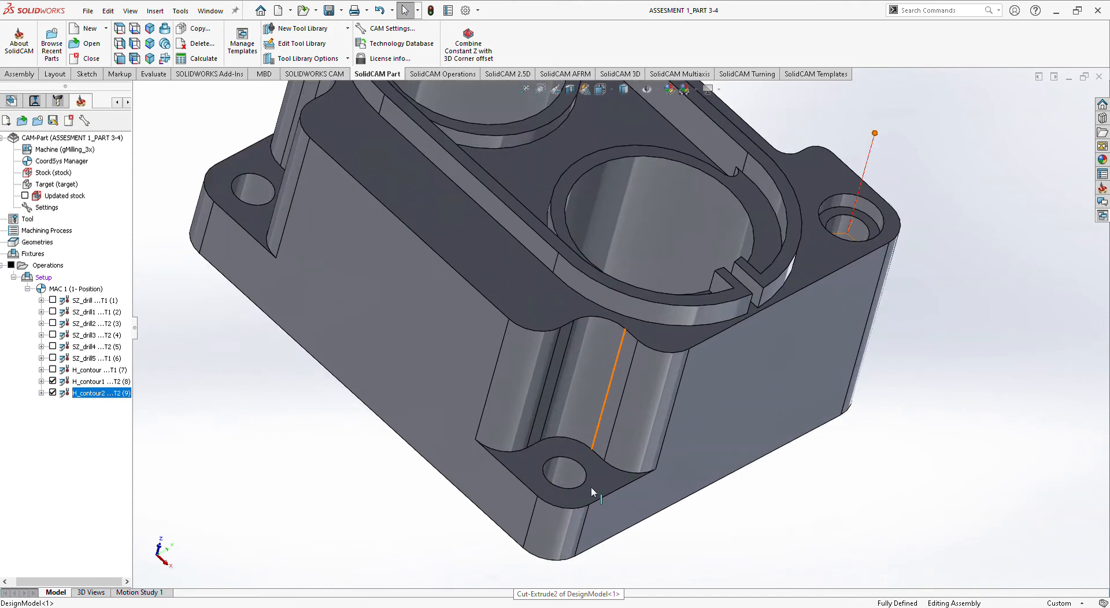
{"action": "right_click", "coordinate": [52, 266]}
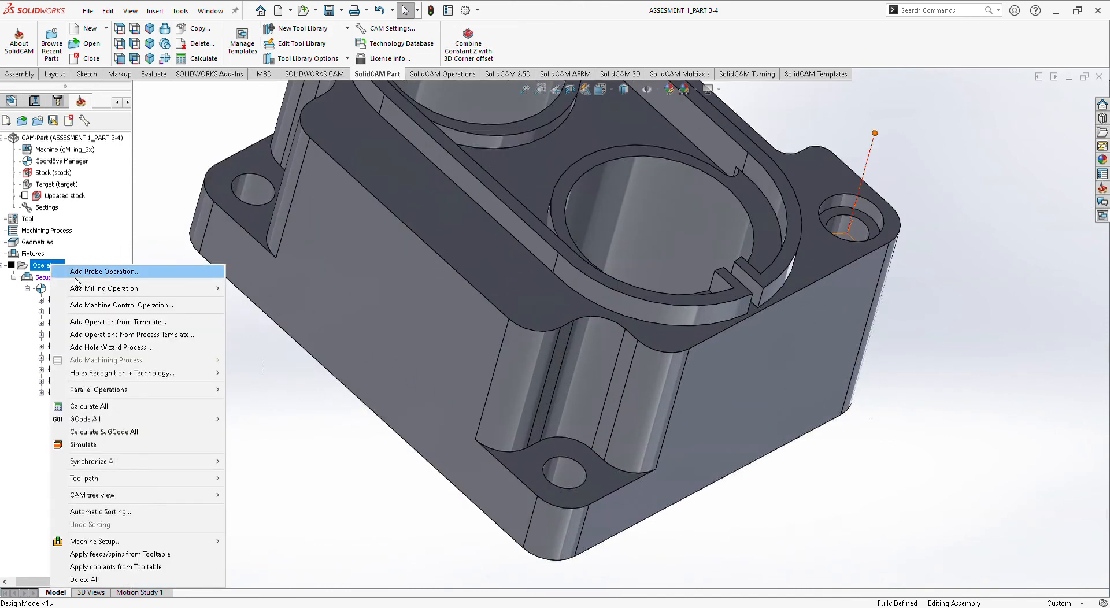
{"action": "left_click", "coordinate": [73, 271]}
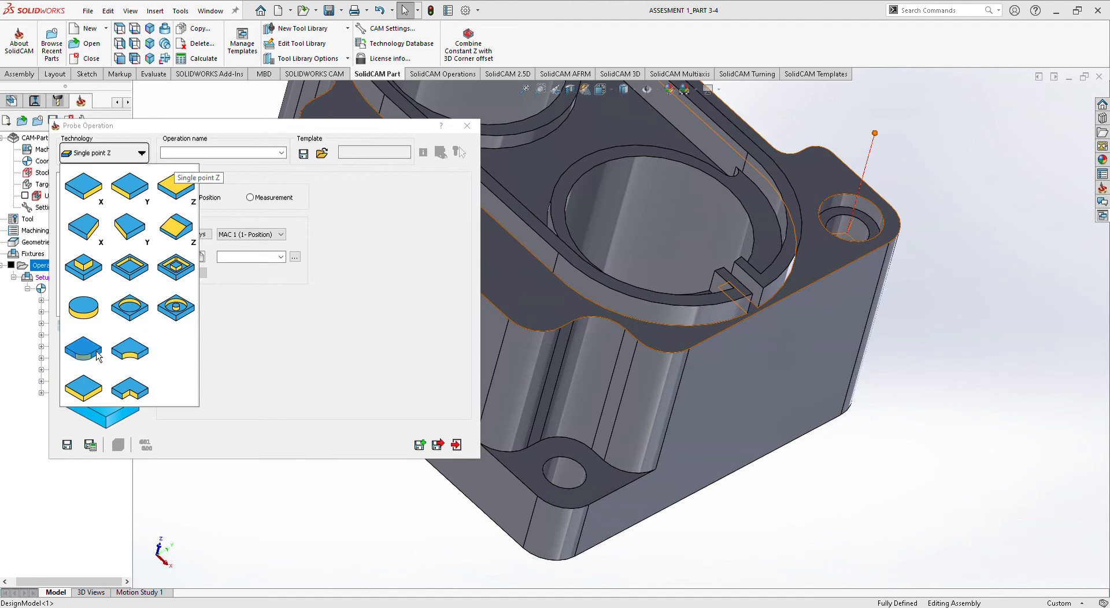
{"action": "left_click", "coordinate": [96, 354]}
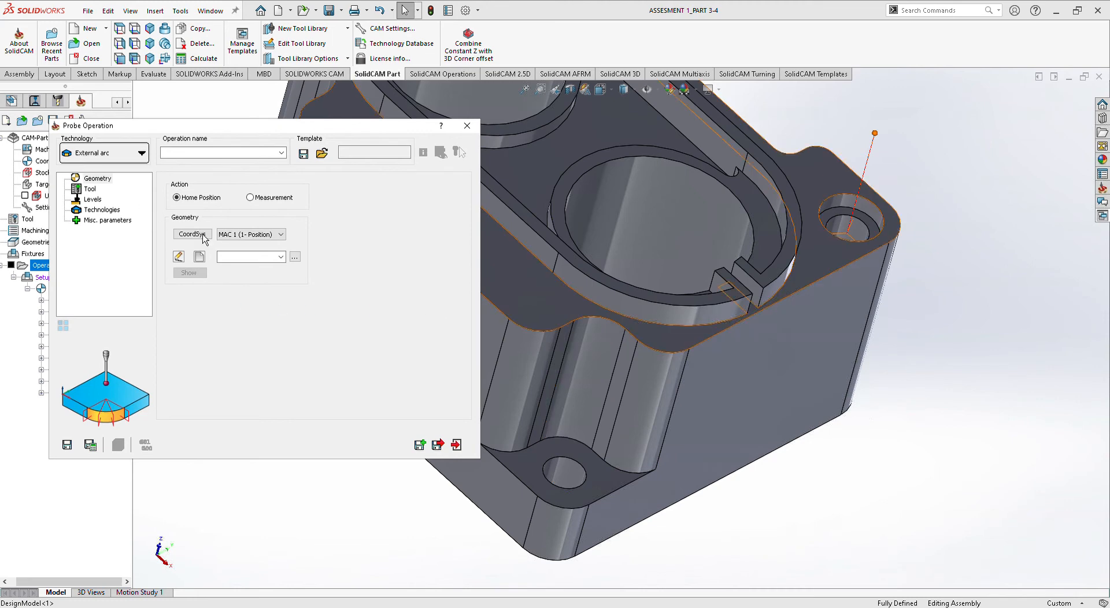
Define the External arc contour with Curve + Close Corners on the convex top-face edge beside the recess above the front corner hole.
{"action": "left_click", "coordinate": [205, 257]}
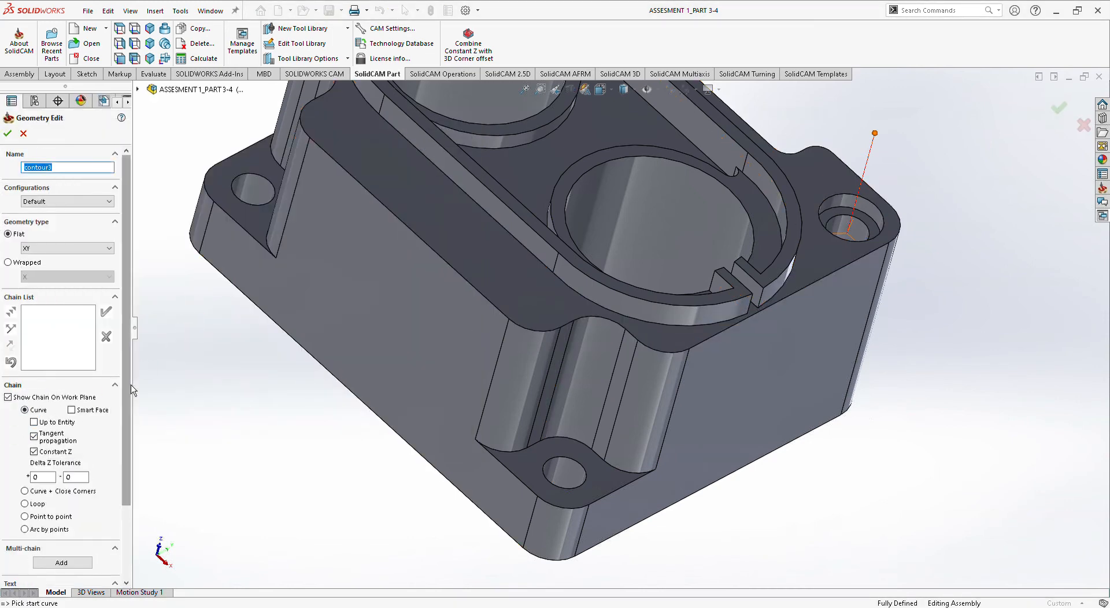
{"action": "scroll", "coordinate": [87, 347], "scroll_direction": "down", "scroll_amount": 3}
{"action": "left_click", "coordinate": [60, 423]}
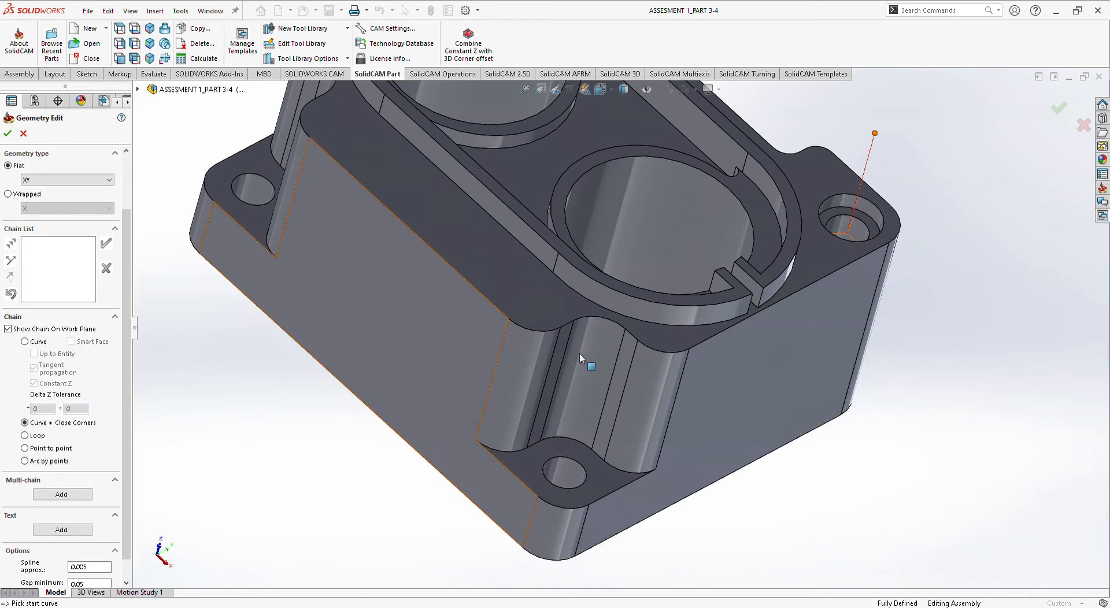
{"action": "left_click", "coordinate": [539, 331]}
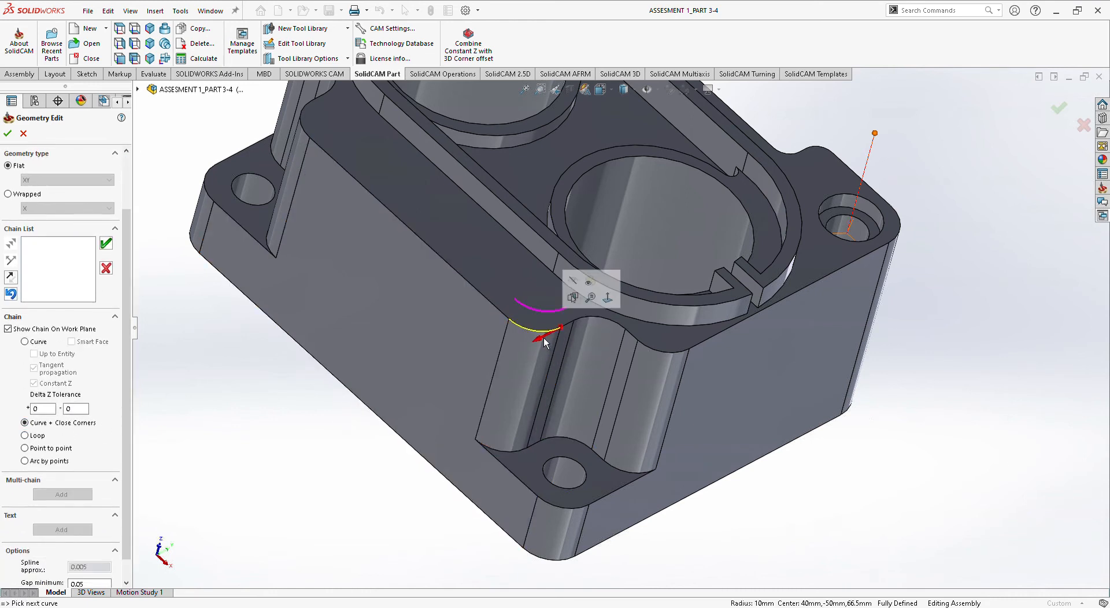
{"action": "left_click", "coordinate": [8, 133]}
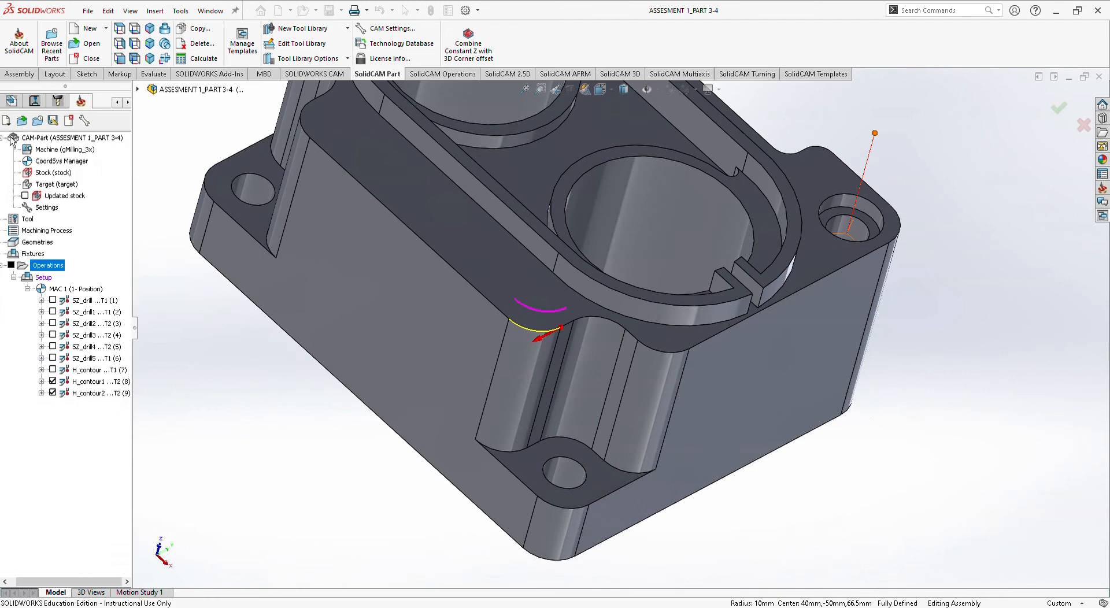
{"action": "left_click", "coordinate": [144, 249]}
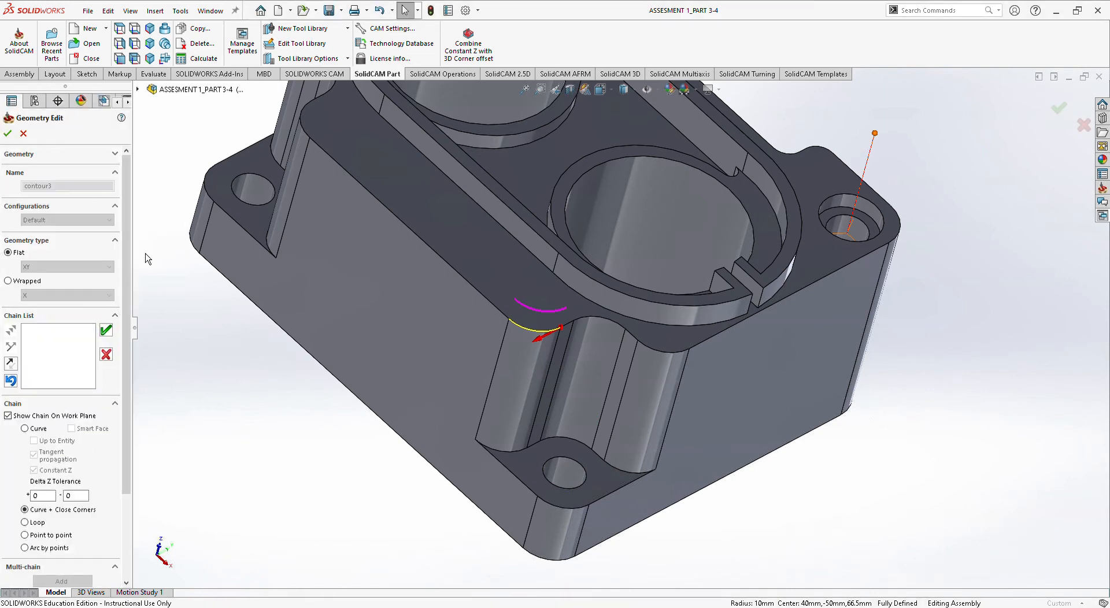
{"action": "left_click", "coordinate": [106, 329]}
{"action": "left_click", "coordinate": [7, 133]}
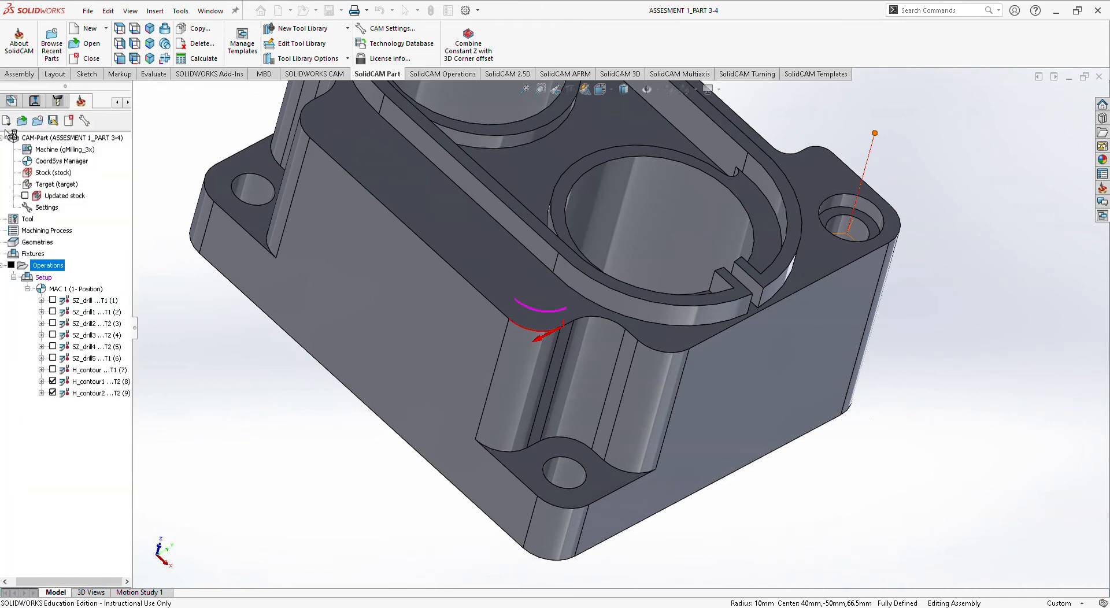
Assign the existing 6 mm probe, tool number 1, to the External arc operation and save and exit.
{"action": "left_click", "coordinate": [91, 189]}
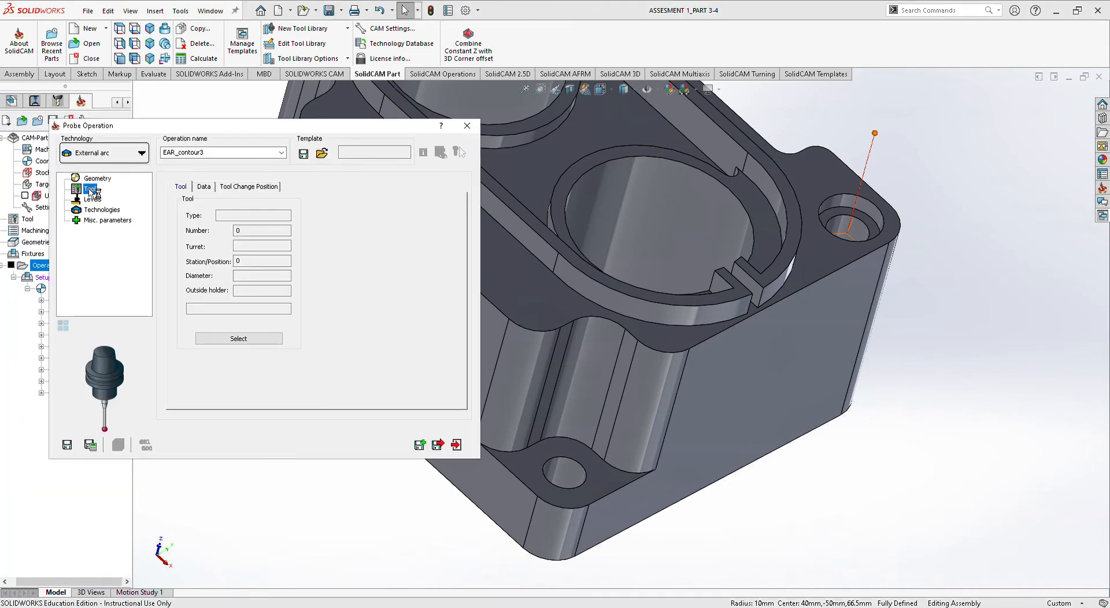
{"action": "left_click", "coordinate": [247, 340]}
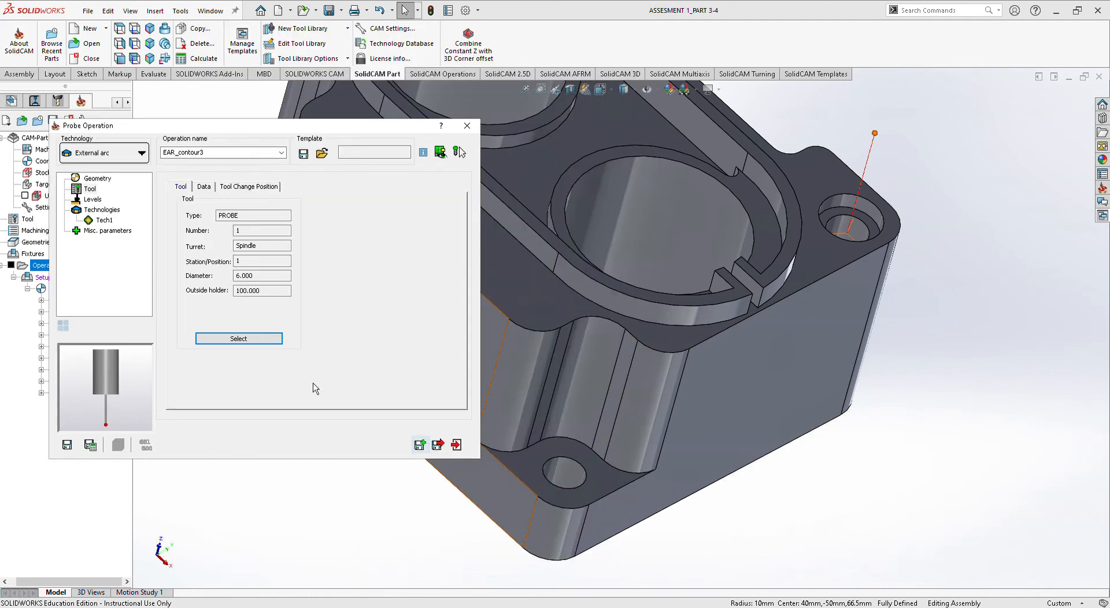
{"action": "left_click", "coordinate": [439, 448]}
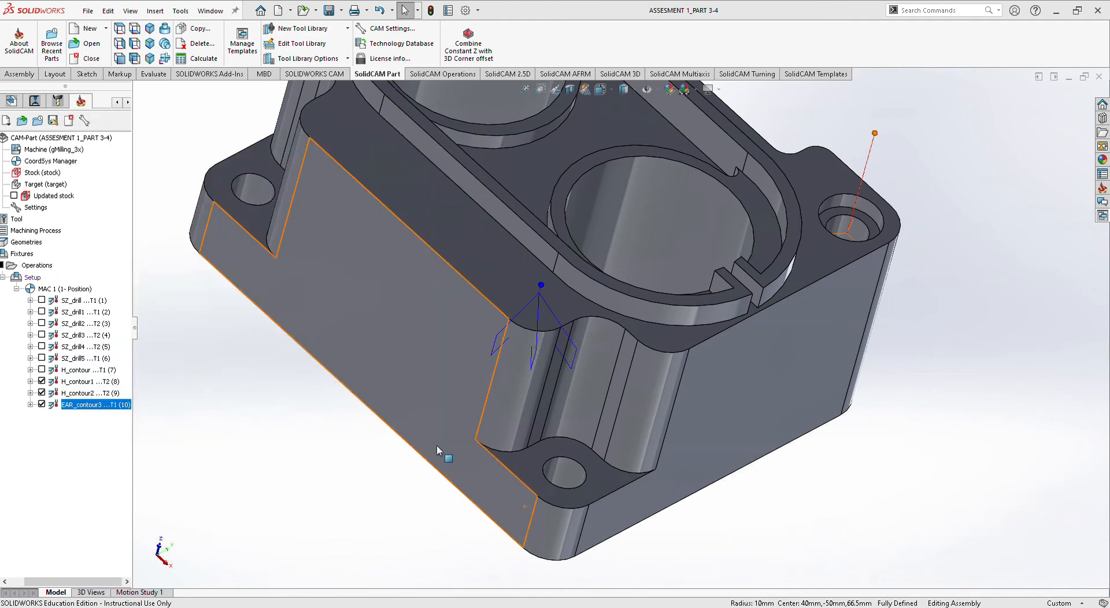
Add an eleventh probe operation, switch its technology to Internal arc, and show its geometry settings.
{"action": "middle_click_drag", "start_coordinate": [738, 430], "coordinate": [771, 293]}
{"action": "middle_click_drag", "start_coordinate": [500, 330], "coordinate": [549, 332]}
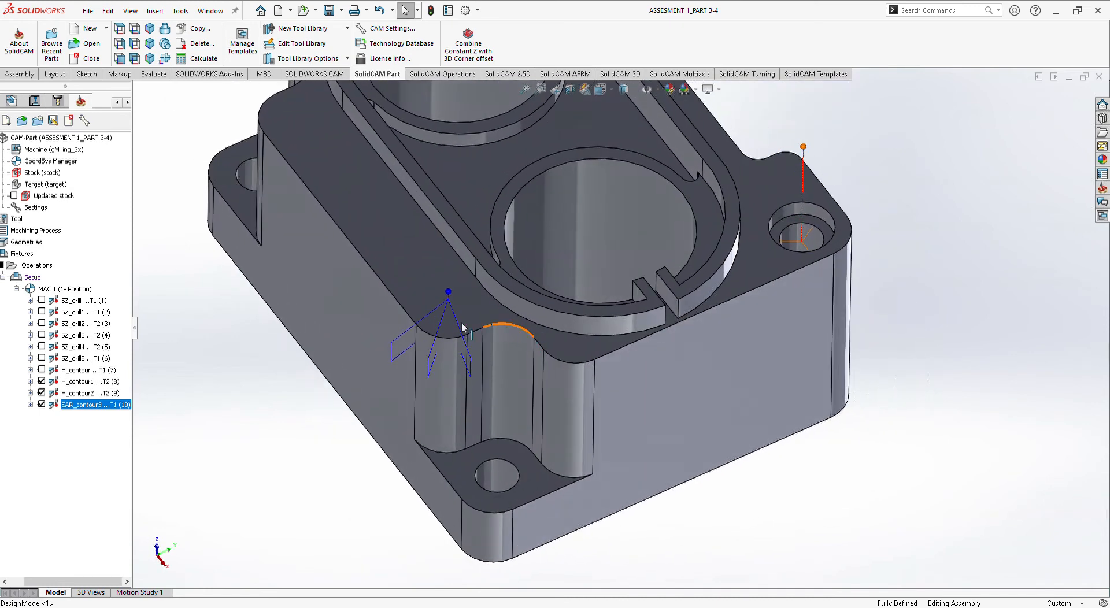
{"action": "right_click", "coordinate": [36, 266]}
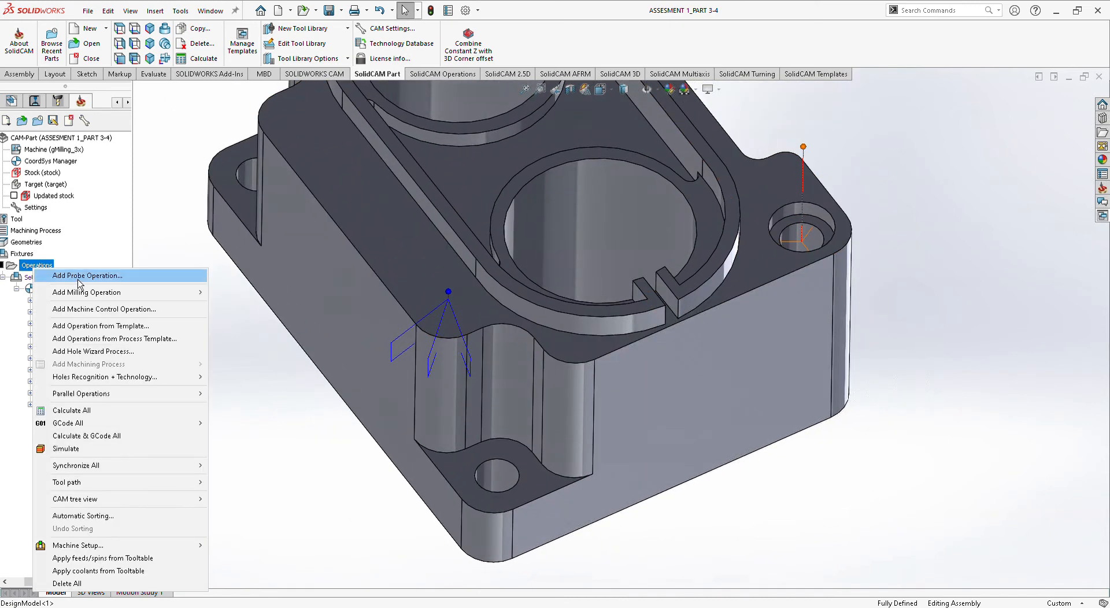
{"action": "left_click", "coordinate": [78, 277]}
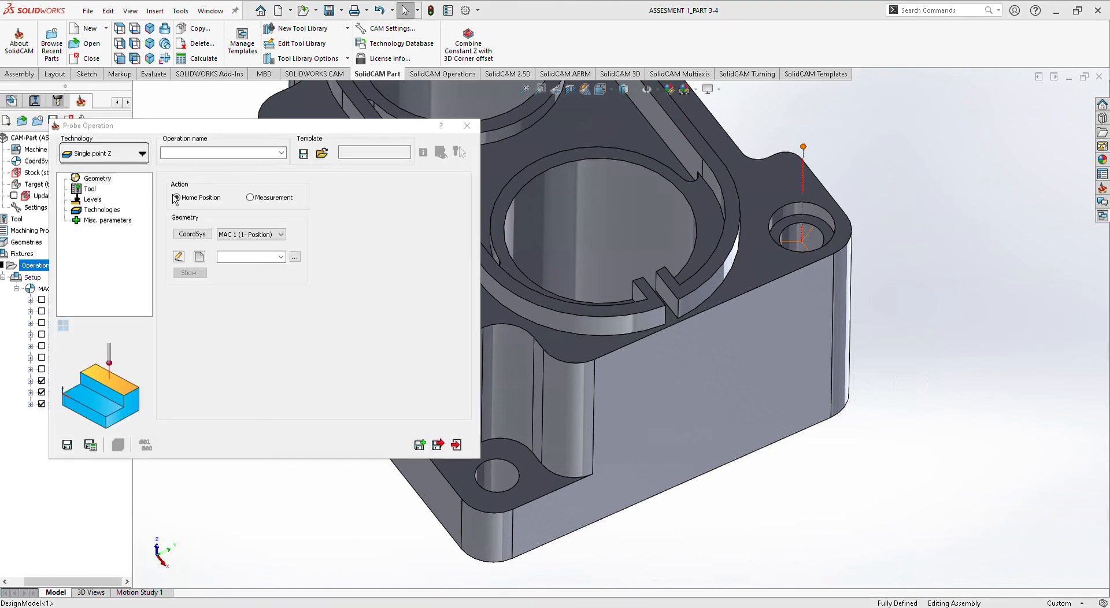
{"action": "left_click", "coordinate": [140, 154]}
{"action": "left_click", "coordinate": [135, 361]}
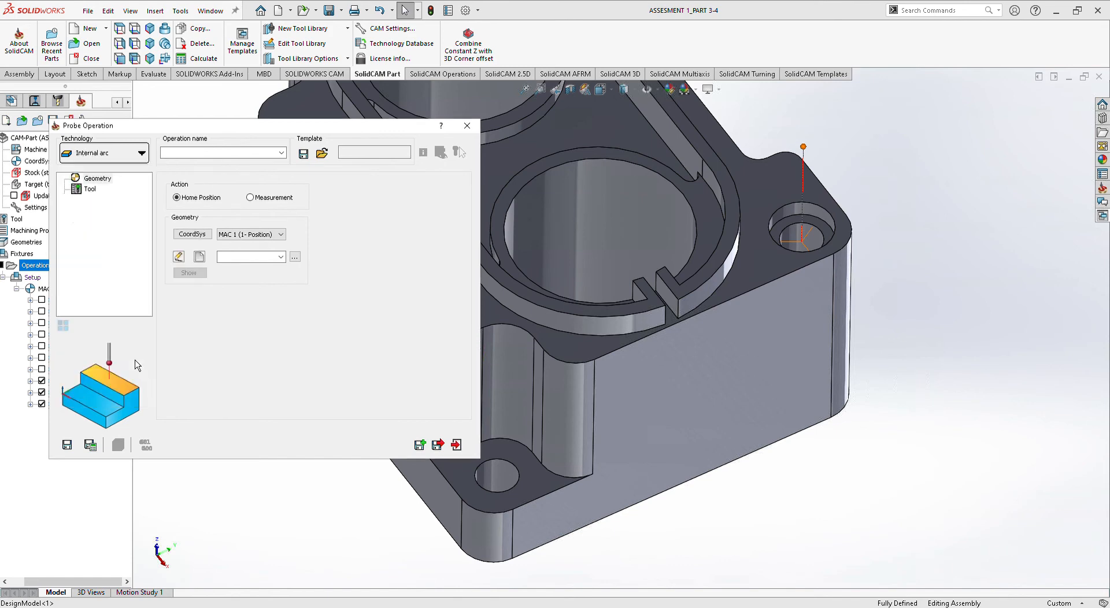
{"action": "left_click", "coordinate": [89, 190]}
{"action": "left_click", "coordinate": [89, 179]}
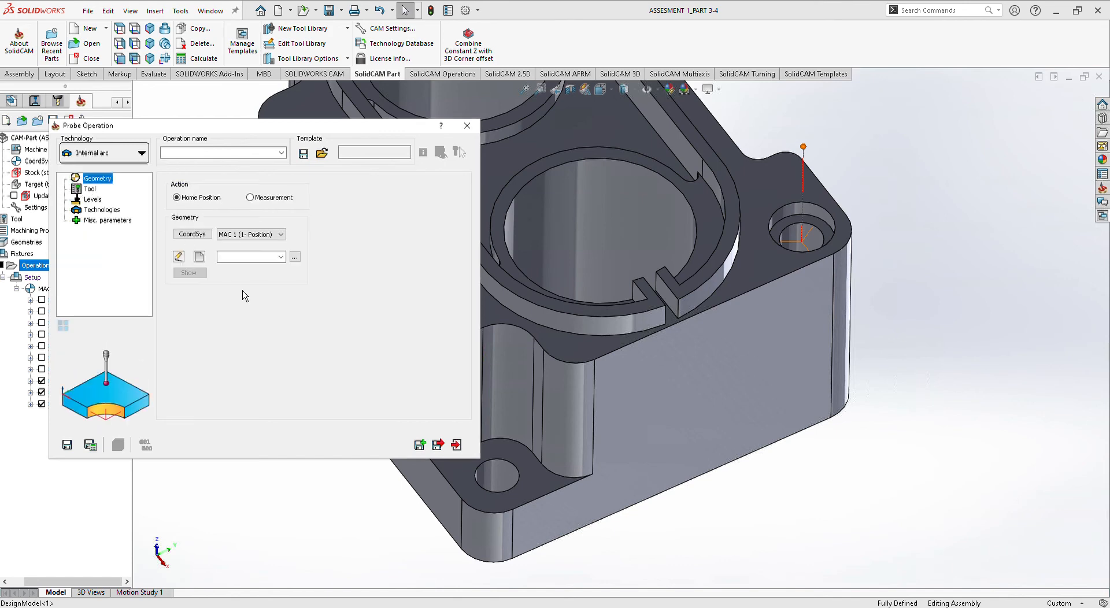
Define the Internal arc contour with Curve + Close Corners on the concave top-face edge of the recess above the front corner hole.
{"action": "left_click", "coordinate": [200, 258]}
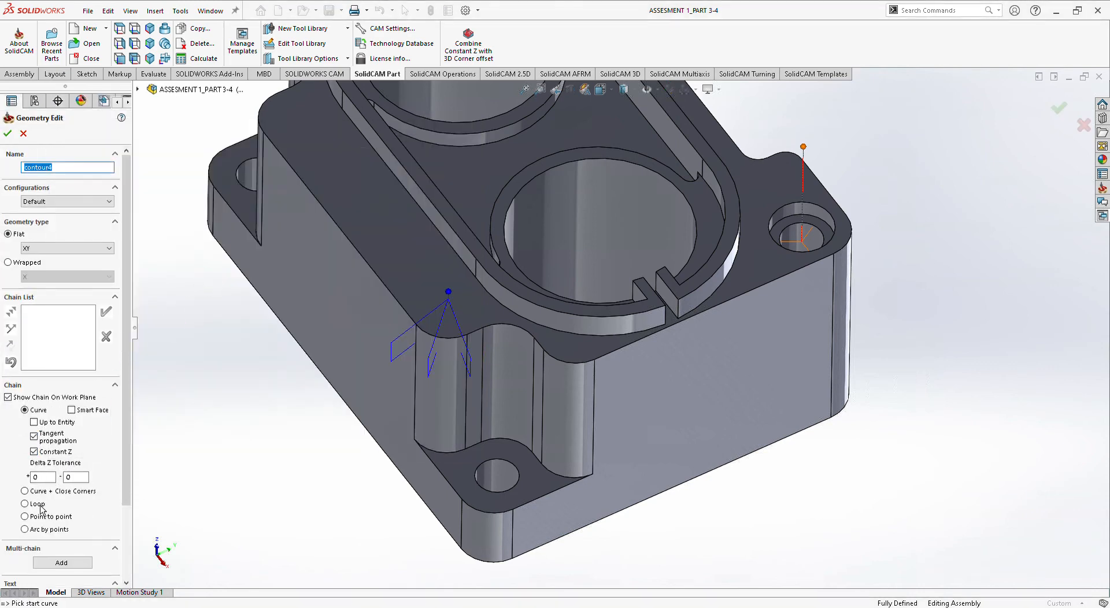
{"action": "left_click", "coordinate": [24, 491]}
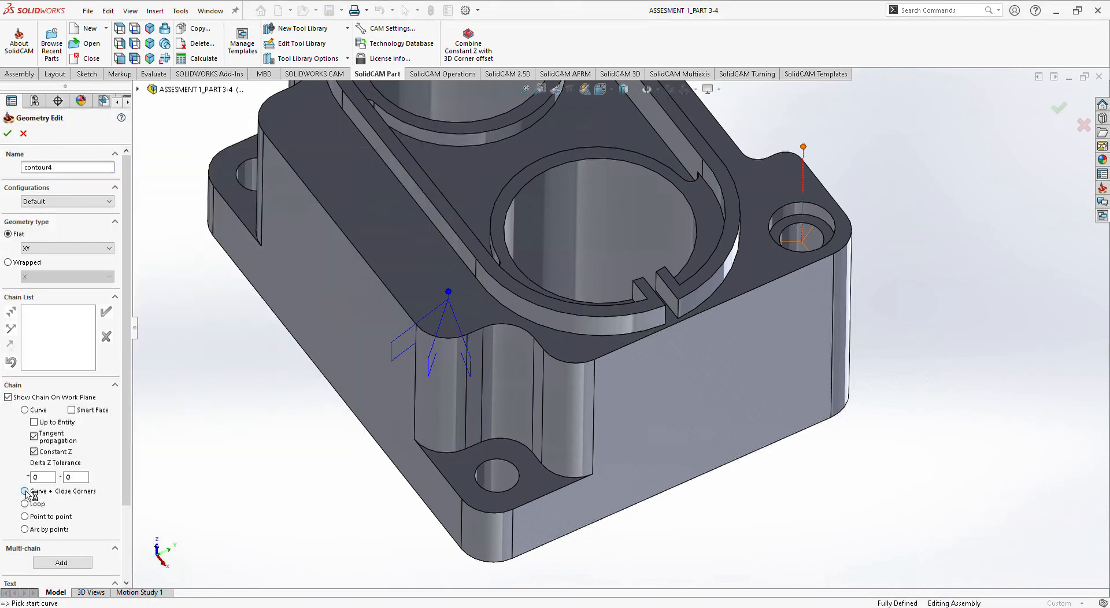
{"action": "left_click", "coordinate": [494, 326]}
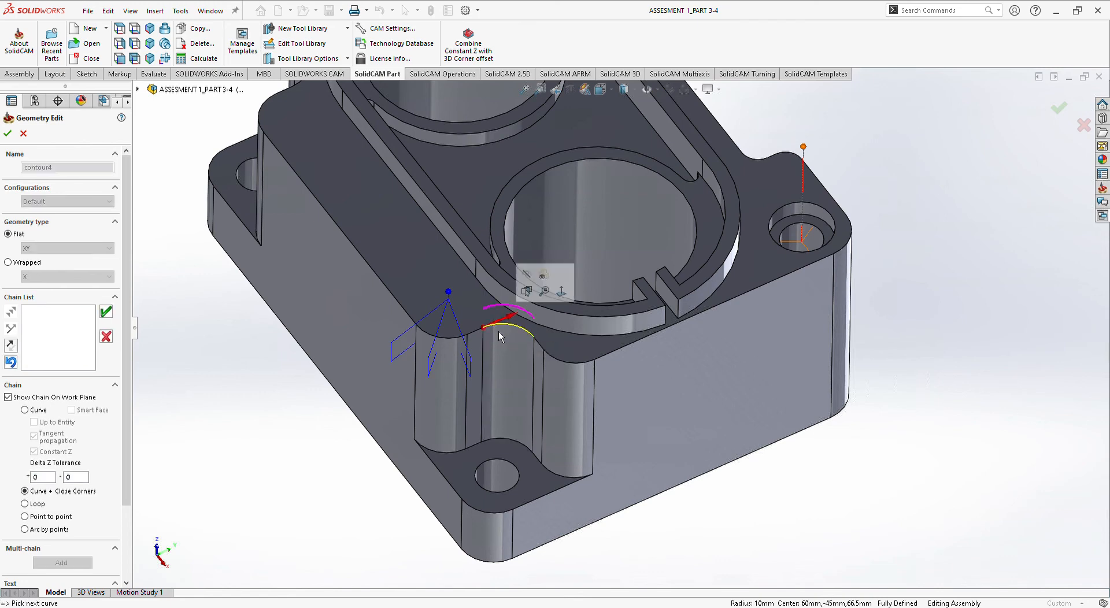
{"action": "left_click", "coordinate": [7, 134]}
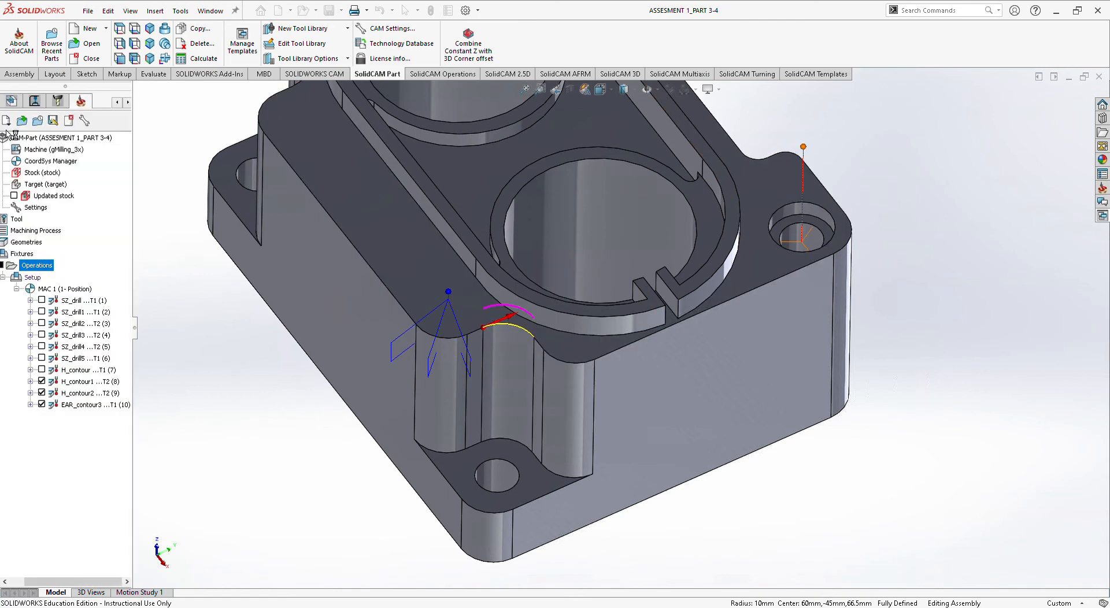
{"action": "left_click", "coordinate": [139, 247]}
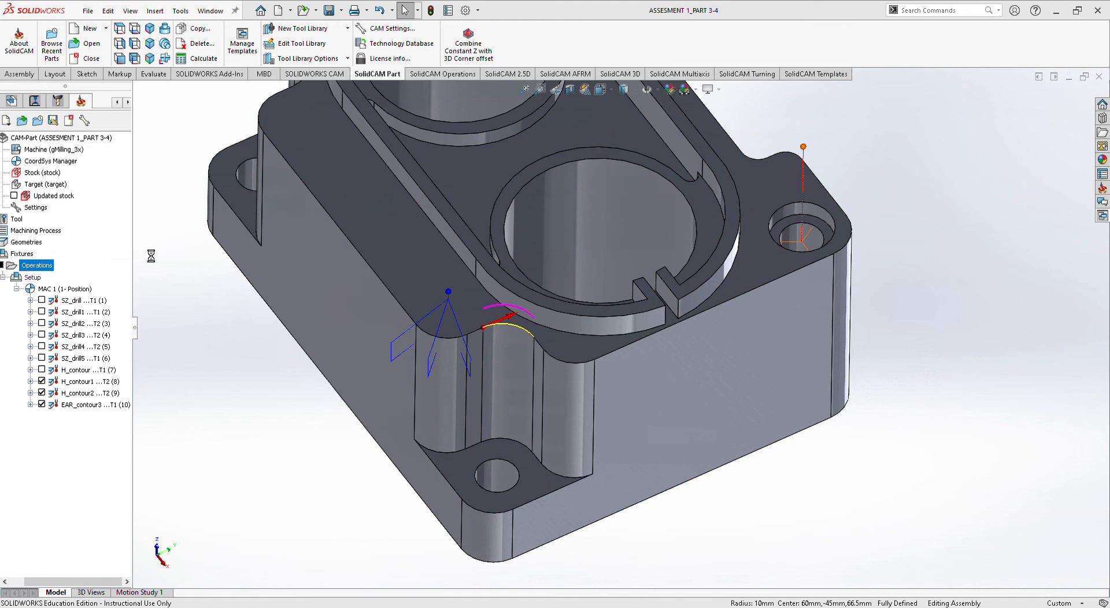
{"action": "left_click", "coordinate": [105, 330]}
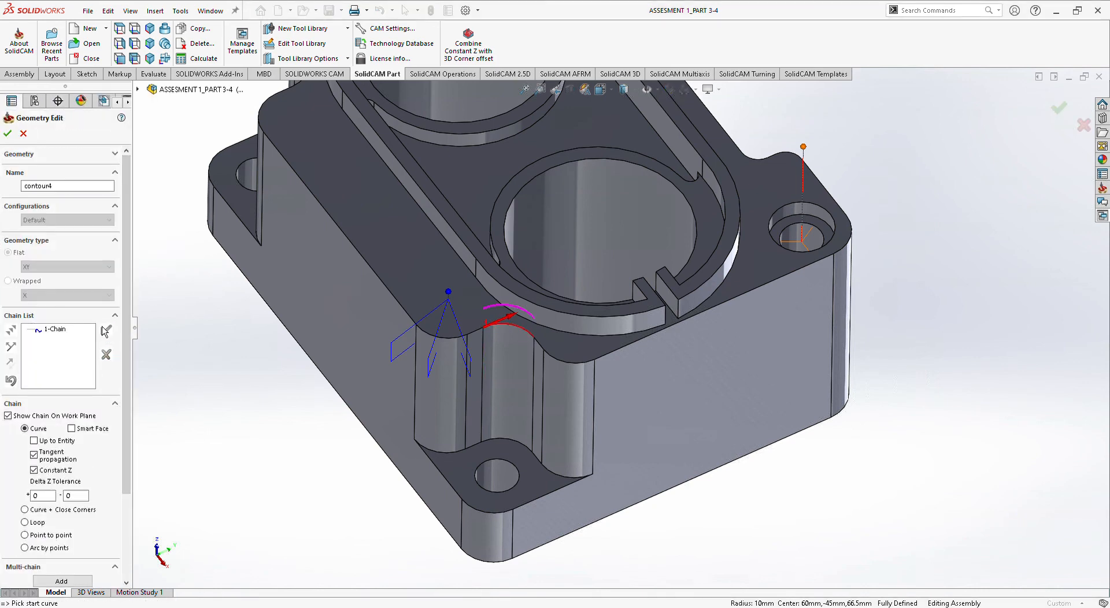
{"action": "left_click", "coordinate": [7, 135]}
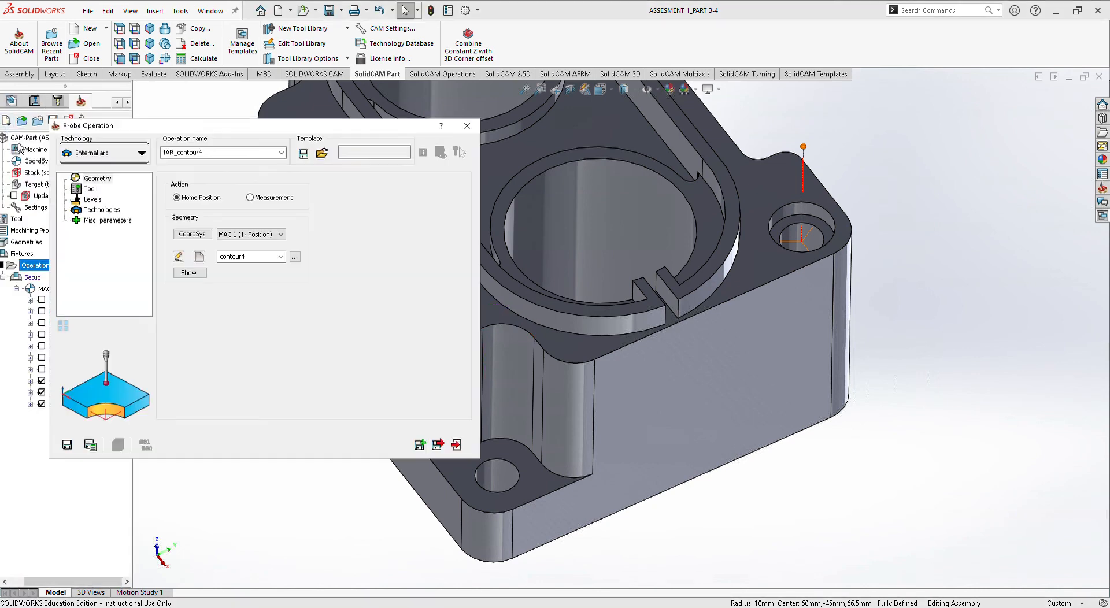
Assign the existing 6 mm probe, tool number 1, to the Internal arc operation and open its Tech1 tool path settings.
{"action": "left_click", "coordinate": [87, 189]}
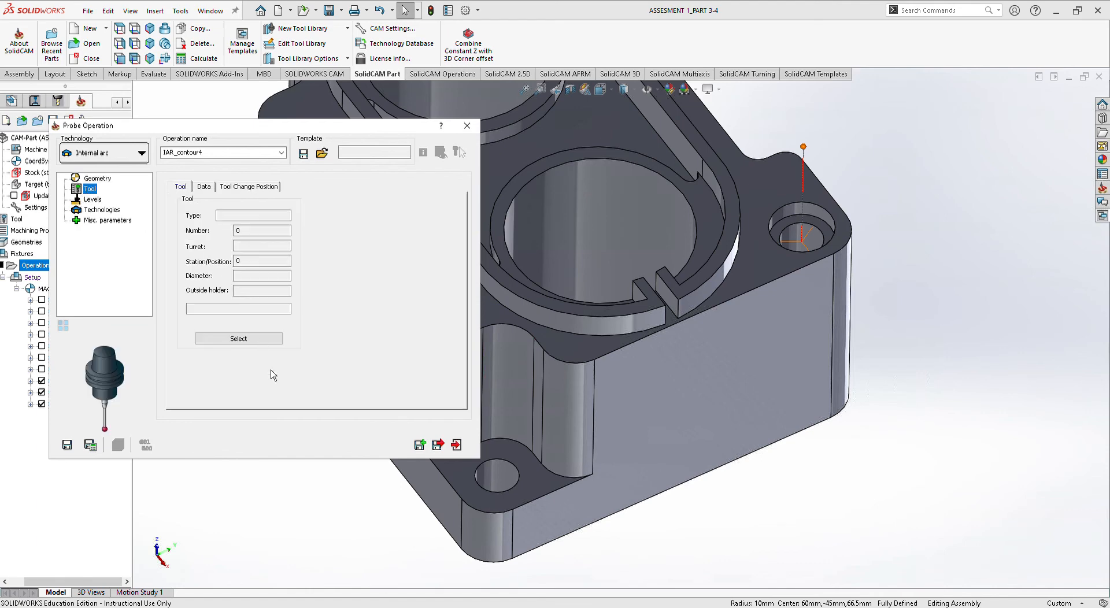
{"action": "left_click", "coordinate": [259, 340]}
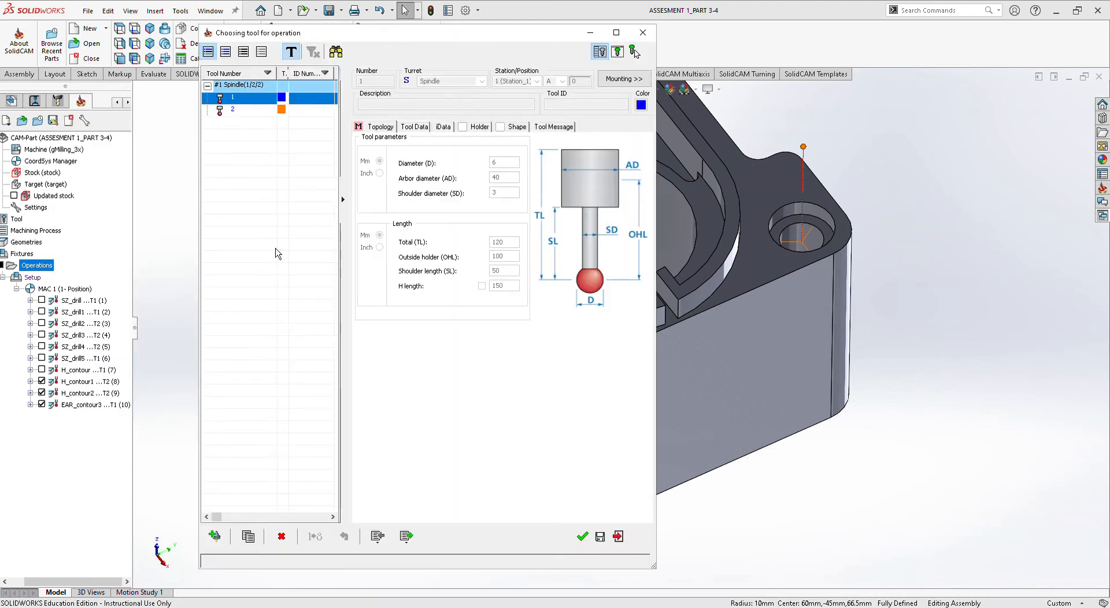
{"action": "left_click", "coordinate": [583, 536]}
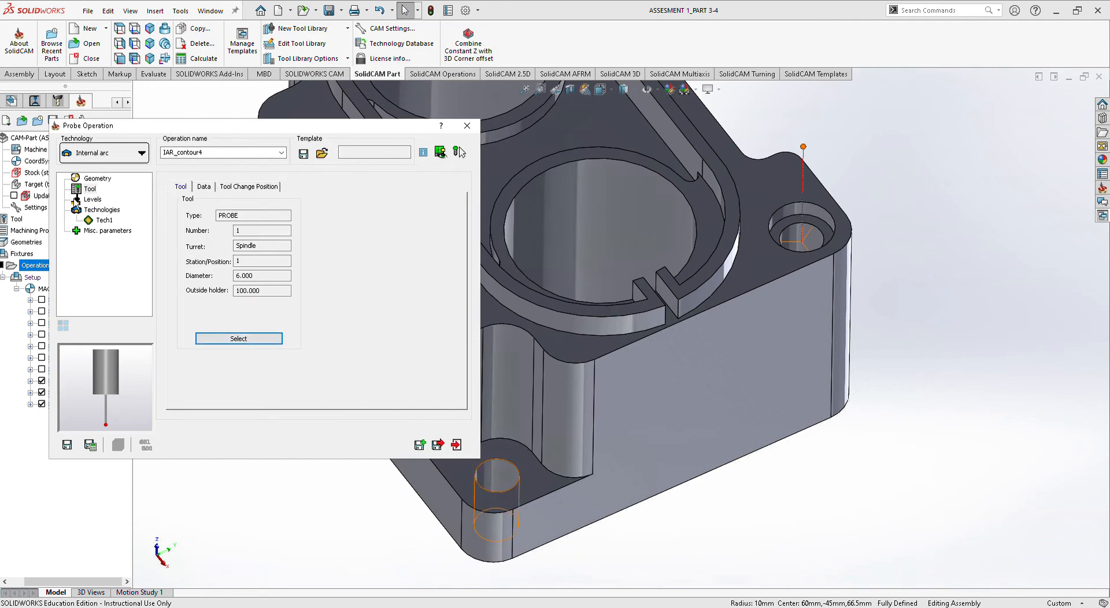
{"action": "left_click", "coordinate": [98, 222]}
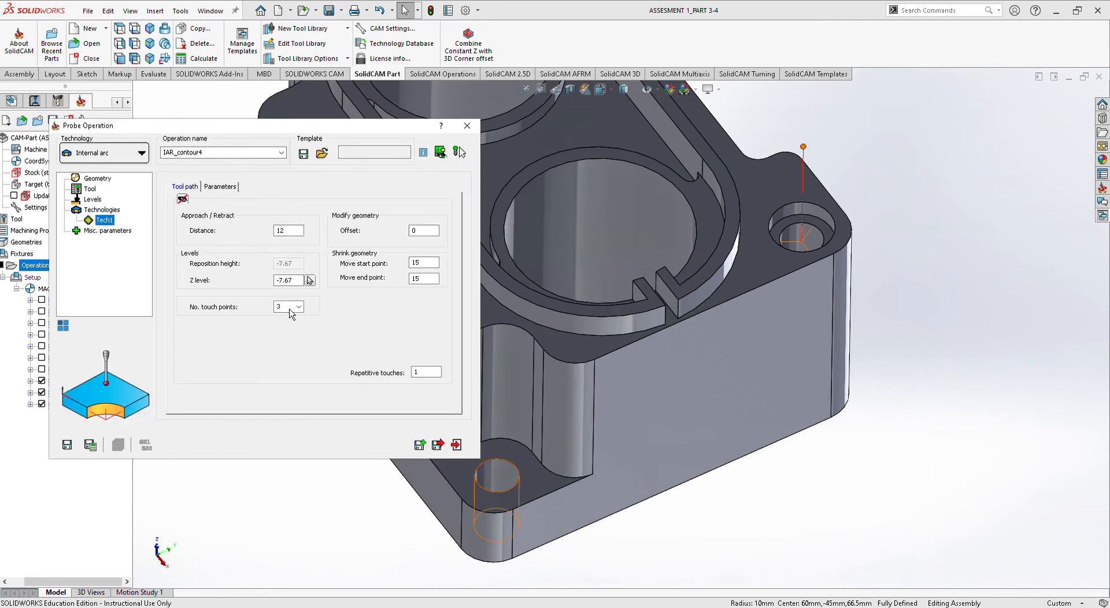
Save and exit the Internal arc operation, and add a twelfth probe operation using the External arc technology.
{"action": "left_click", "coordinate": [440, 445]}
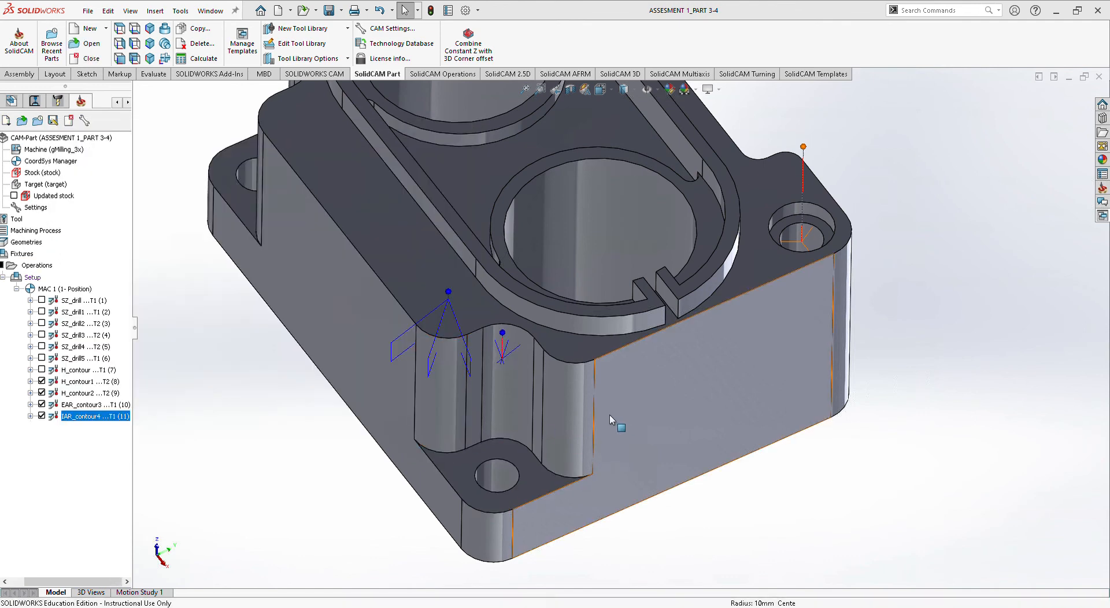
{"action": "middle_click_drag", "start_coordinate": [583, 426], "coordinate": [821, 278]}
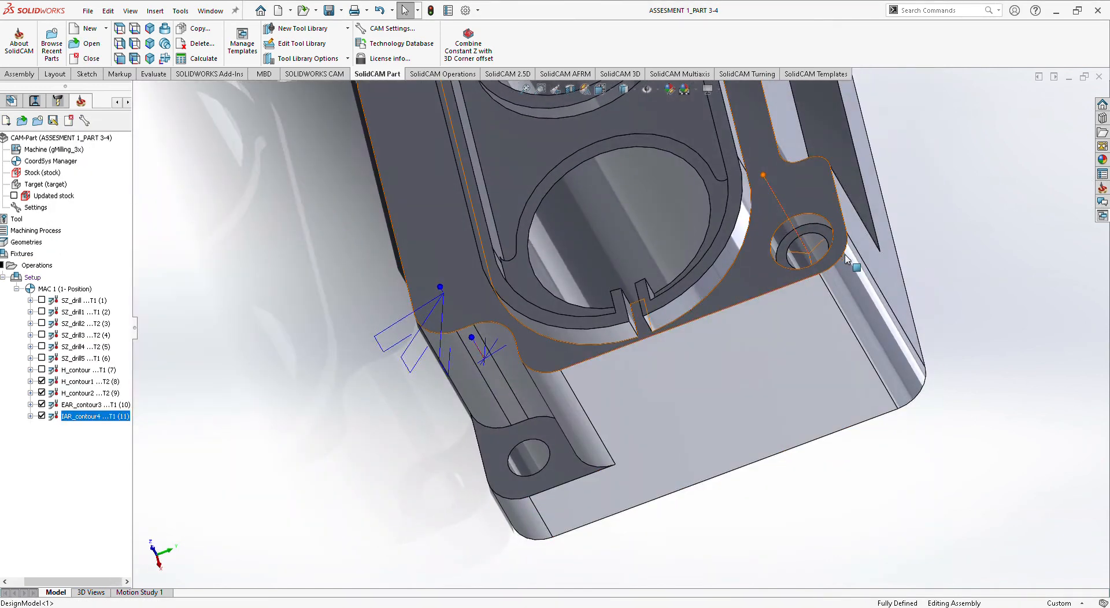
{"action": "scroll", "coordinate": [817, 275], "scroll_direction": "down", "scroll_amount": 4}
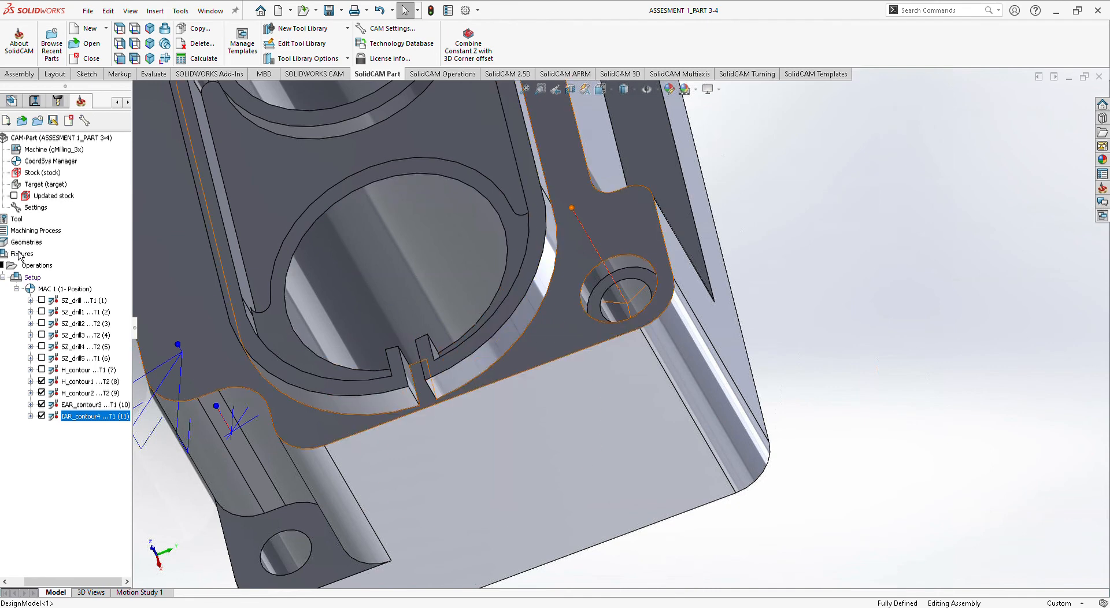
{"action": "right_click", "coordinate": [31, 266]}
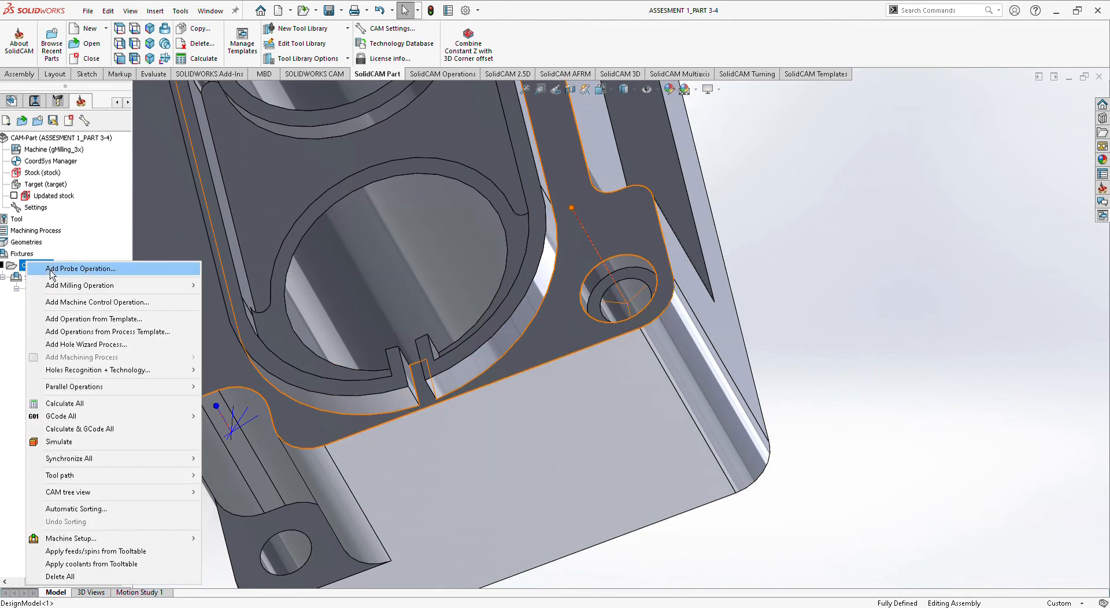
{"action": "left_click", "coordinate": [48, 268]}
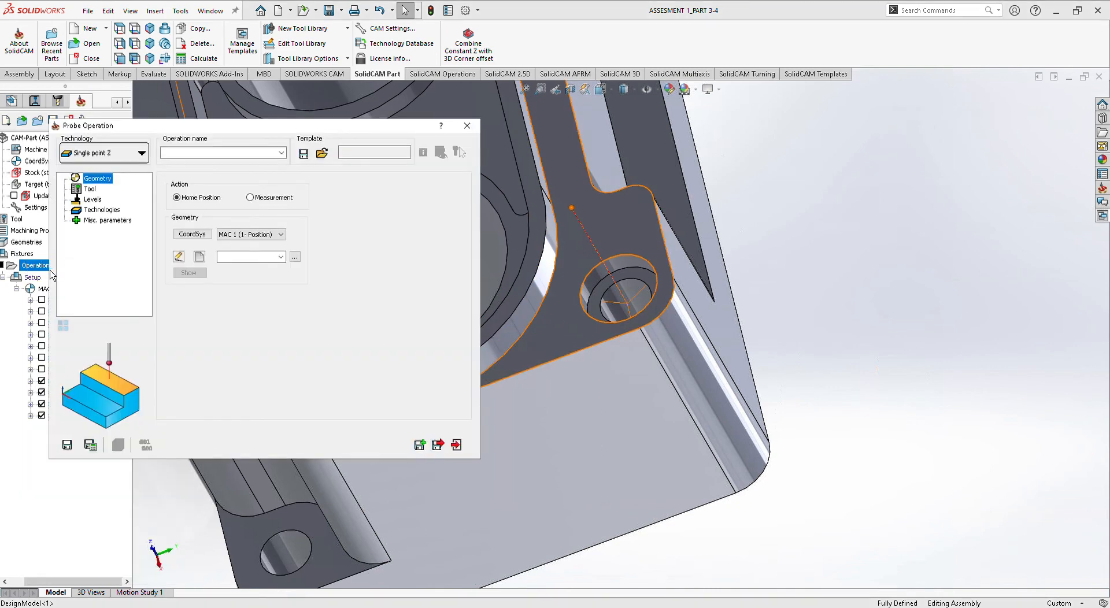
{"action": "left_click", "coordinate": [99, 151]}
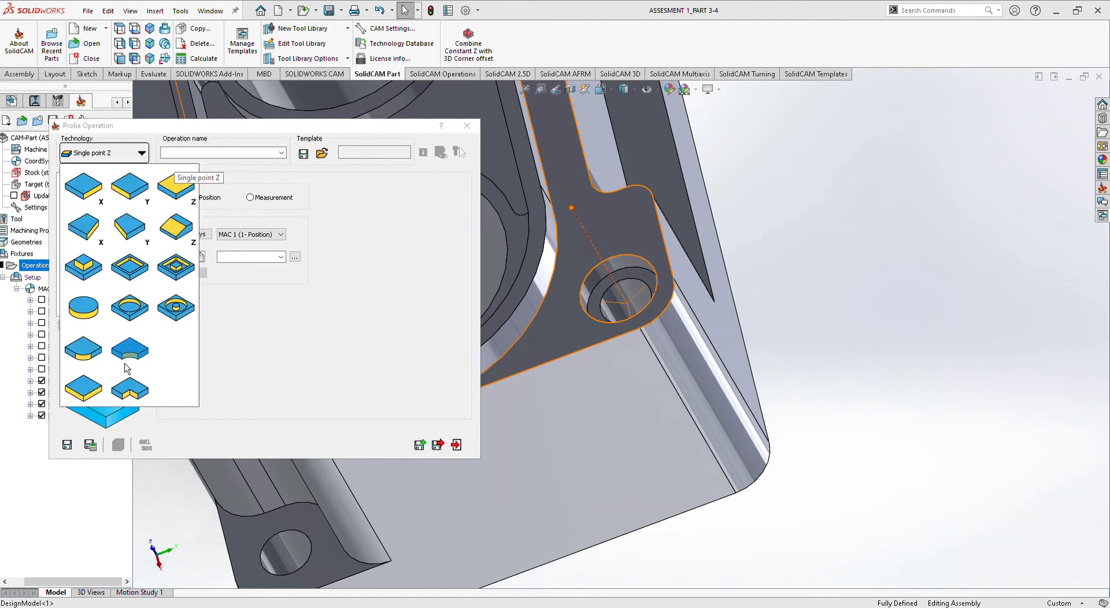
{"action": "left_click", "coordinate": [99, 361]}
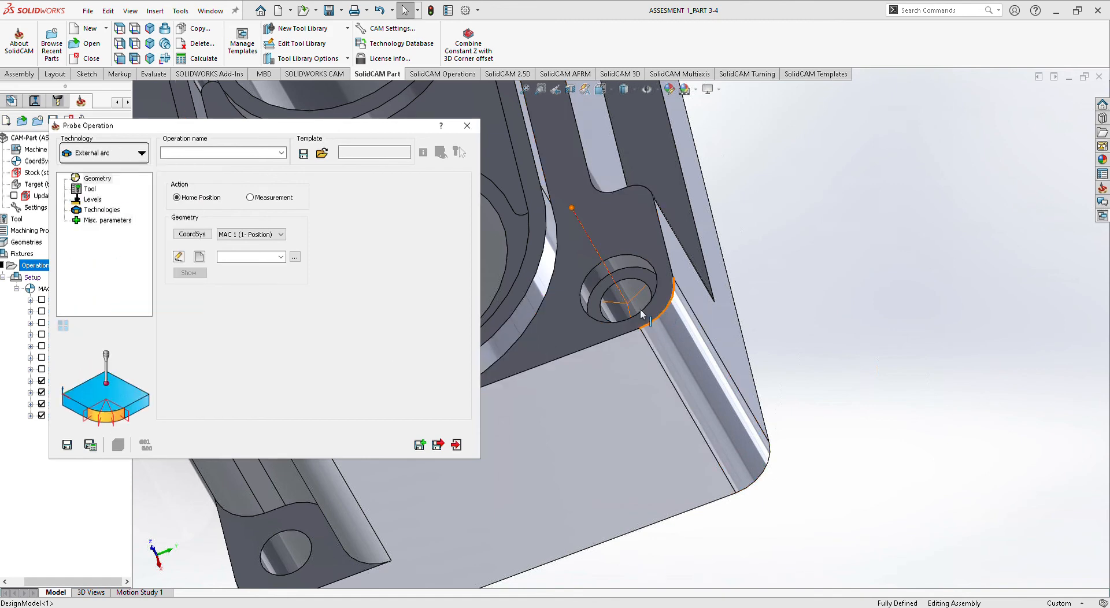
Define the External arc contour with Curve + Close Corners on the rounded corner edge of the top face beside the counterbored hole.
{"action": "left_click", "coordinate": [199, 256]}
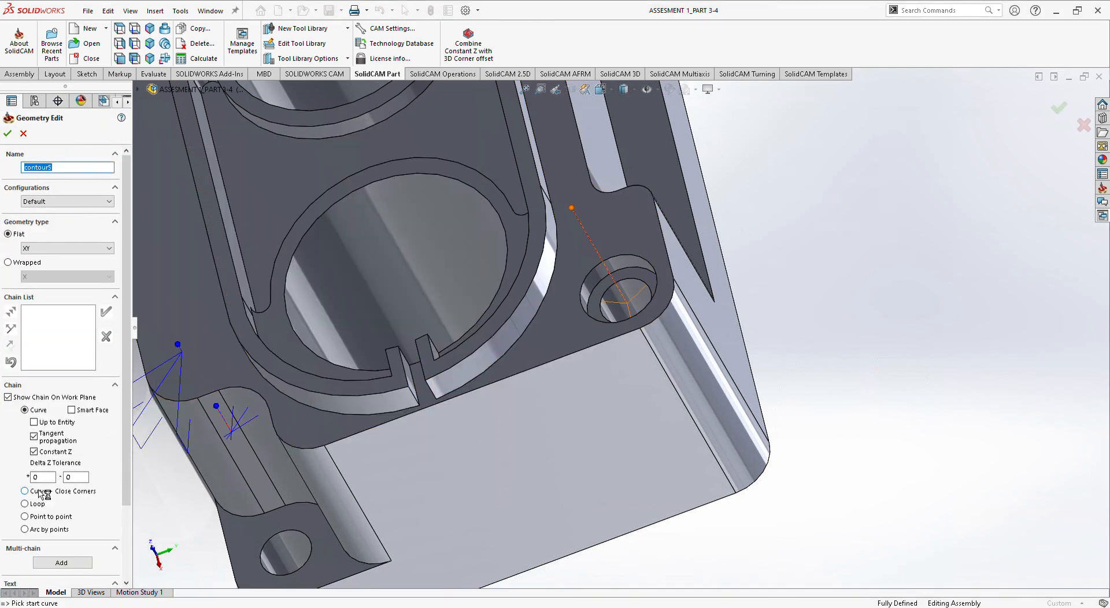
{"action": "left_click", "coordinate": [677, 311]}
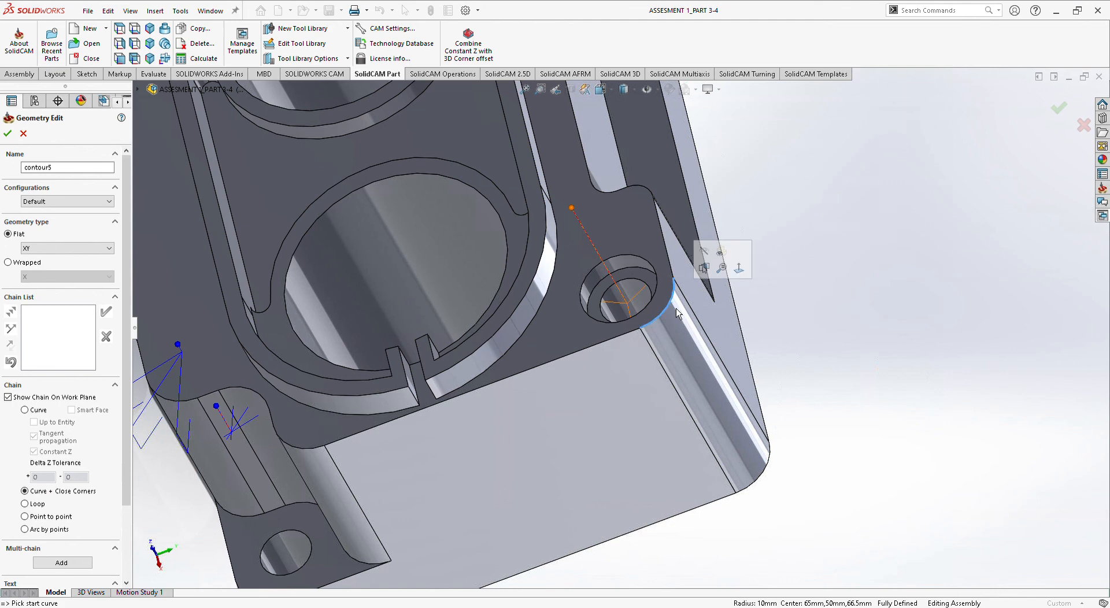
{"action": "left_click", "coordinate": [7, 133]}
{"action": "left_click", "coordinate": [145, 252]}
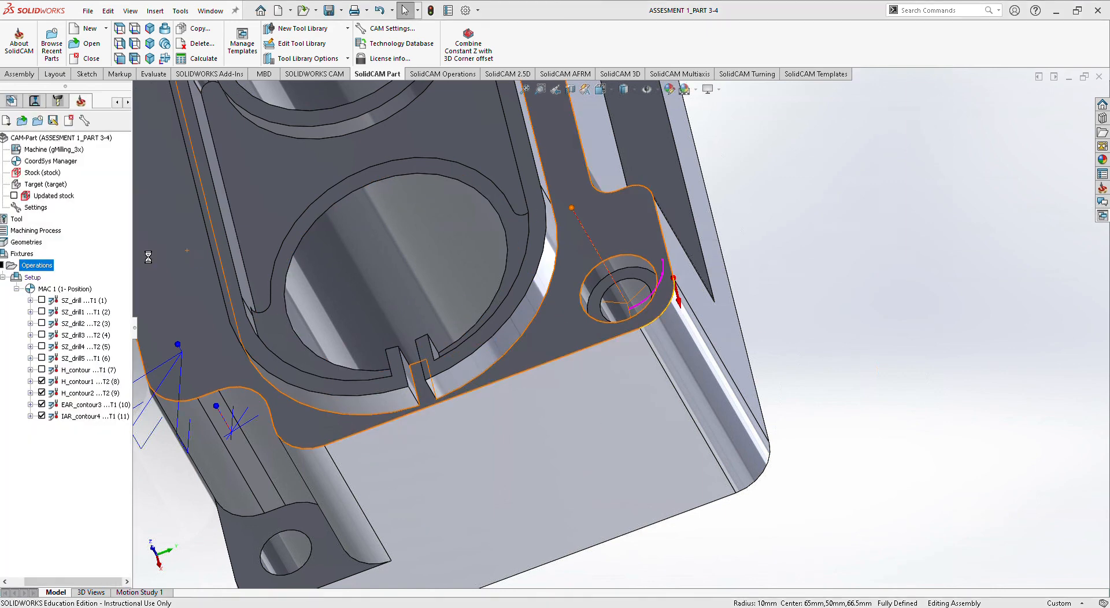
{"action": "left_click", "coordinate": [106, 330]}
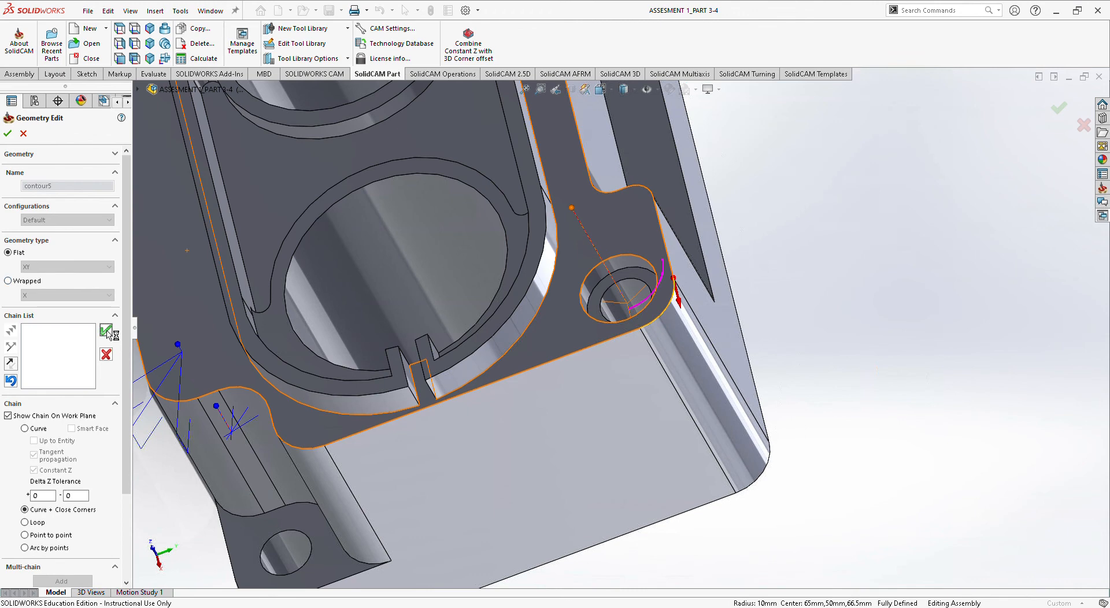
{"action": "left_click", "coordinate": [8, 133]}
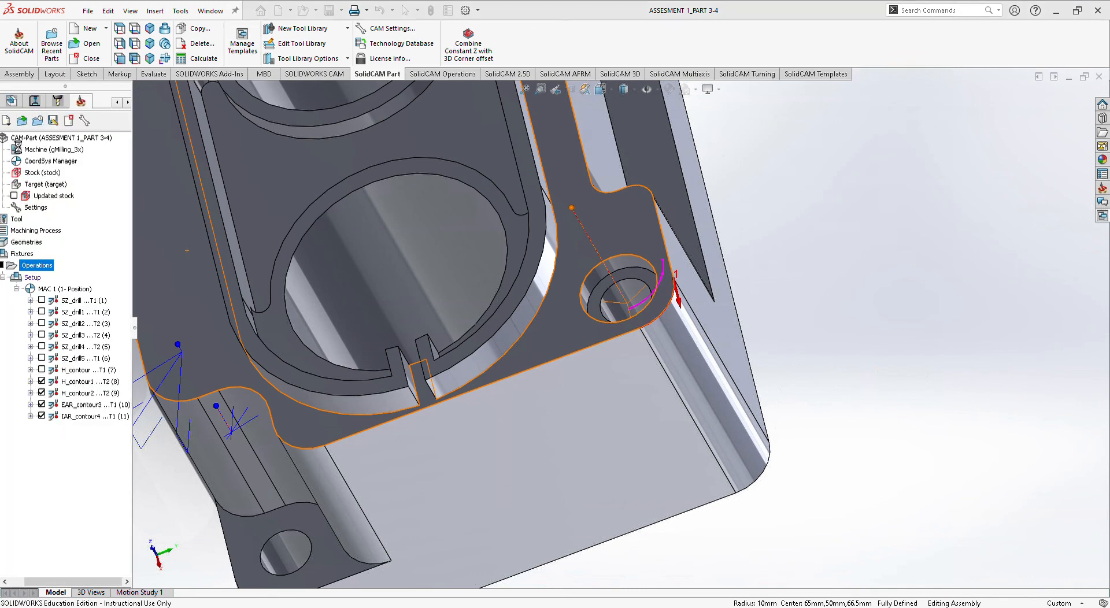
Assign the existing 6 mm probe, tool number 1, to the twelfth probe operation and save and exit.
{"action": "left_click", "coordinate": [93, 199]}
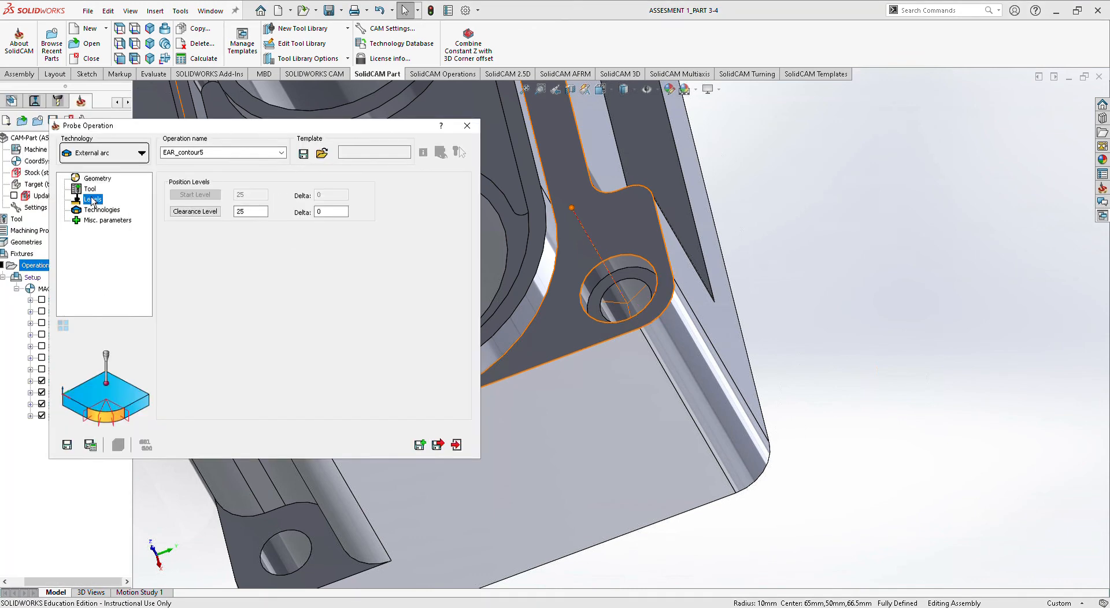
{"action": "left_click", "coordinate": [90, 189]}
{"action": "left_click", "coordinate": [255, 340]}
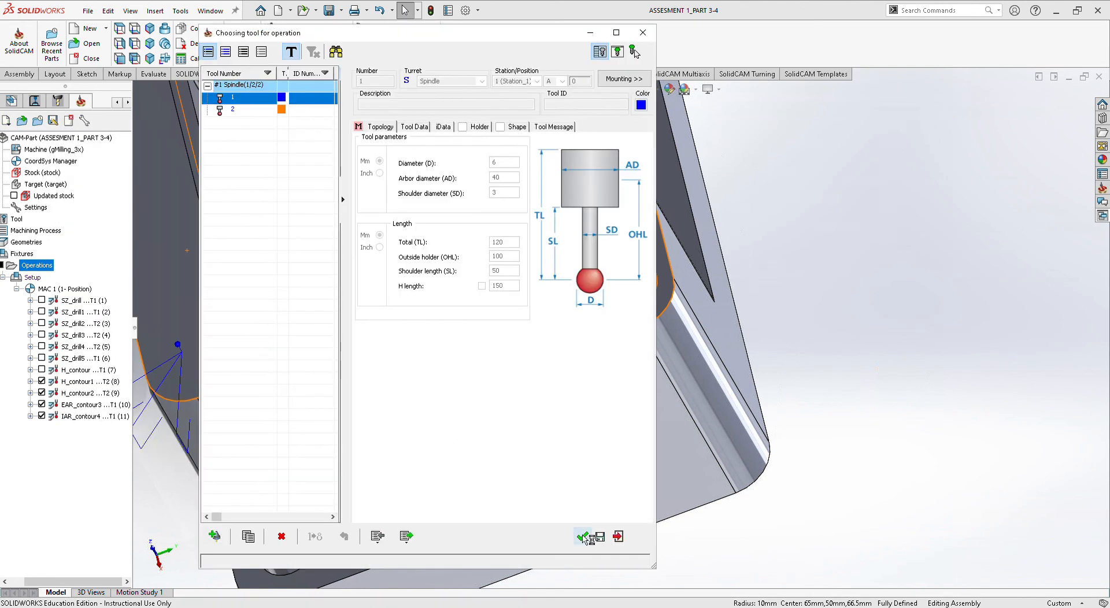
{"action": "left_click", "coordinate": [581, 536]}
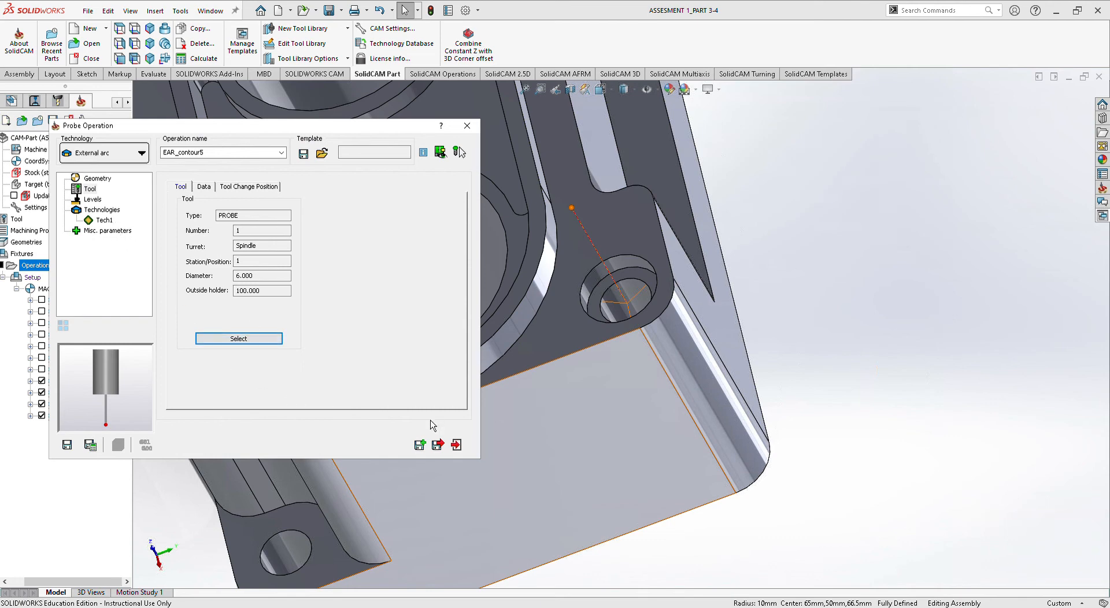
{"action": "left_click", "coordinate": [442, 452]}
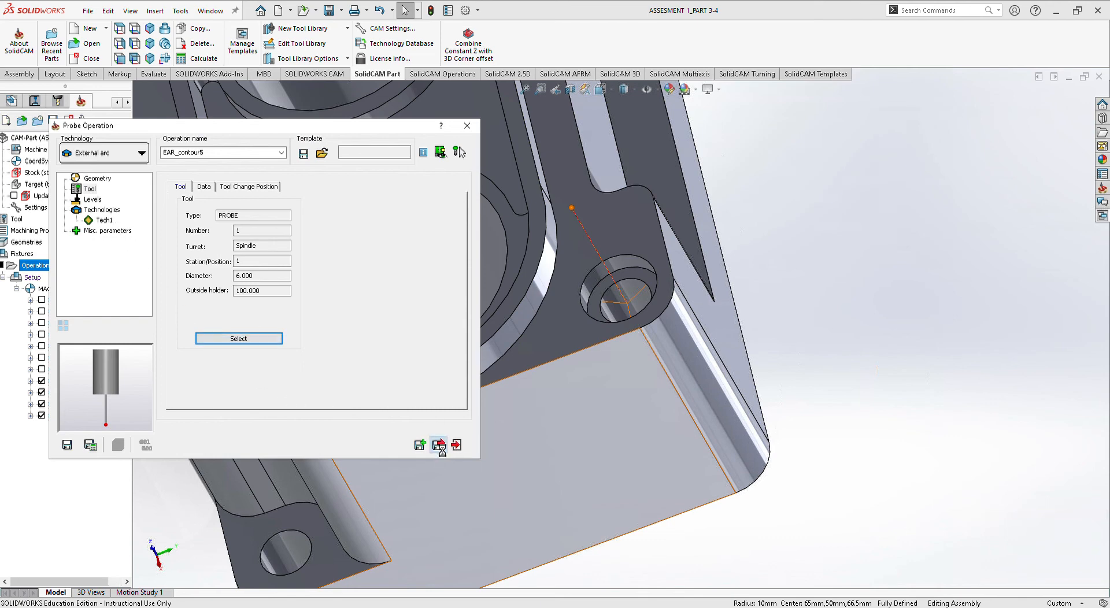
Add a thirteenth probe operation and switch its technology to External arc.
{"action": "middle_click_drag", "start_coordinate": [565, 424], "coordinate": [528, 250]}
{"action": "scroll", "coordinate": [539, 297], "scroll_direction": "up", "scroll_amount": 4}
{"action": "scroll", "coordinate": [523, 265], "scroll_direction": "down", "scroll_amount": 6}
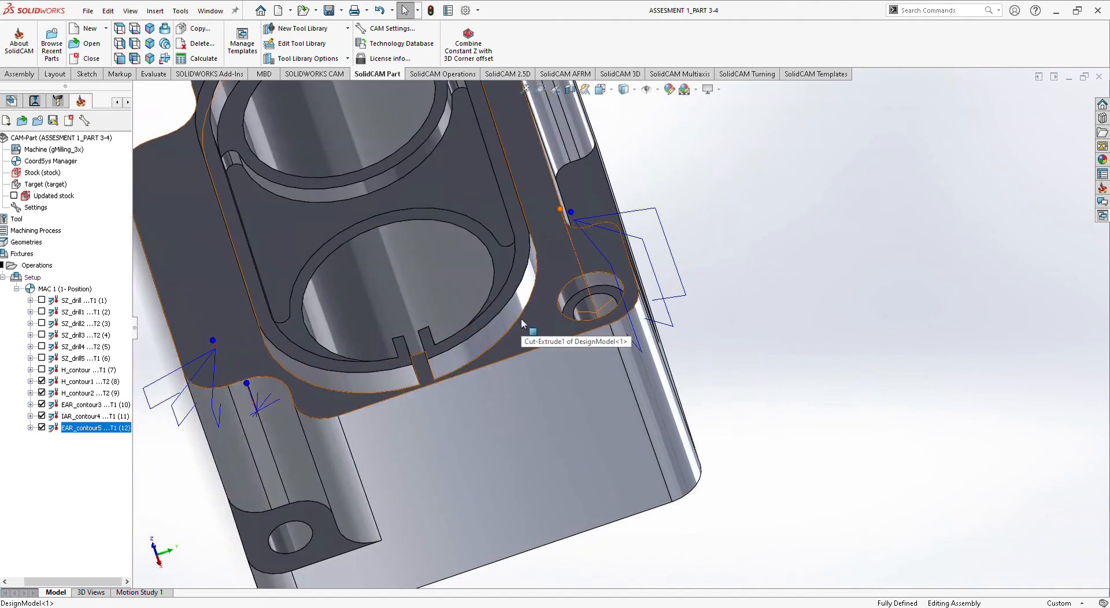
{"action": "middle_click_drag", "start_coordinate": [521, 320], "coordinate": [514, 323]}
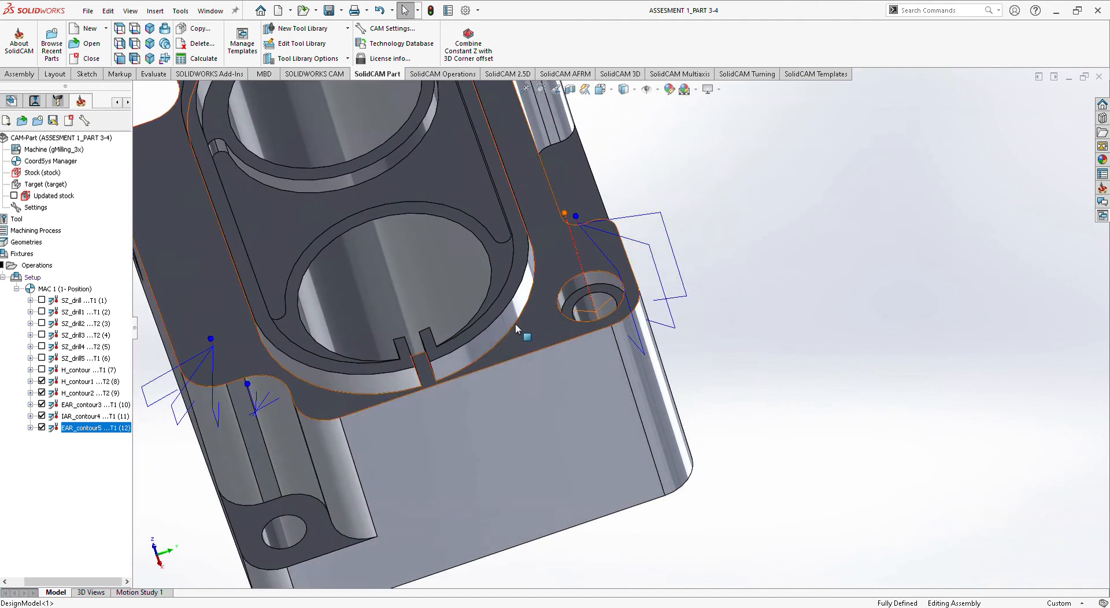
{"action": "right_click", "coordinate": [32, 278]}
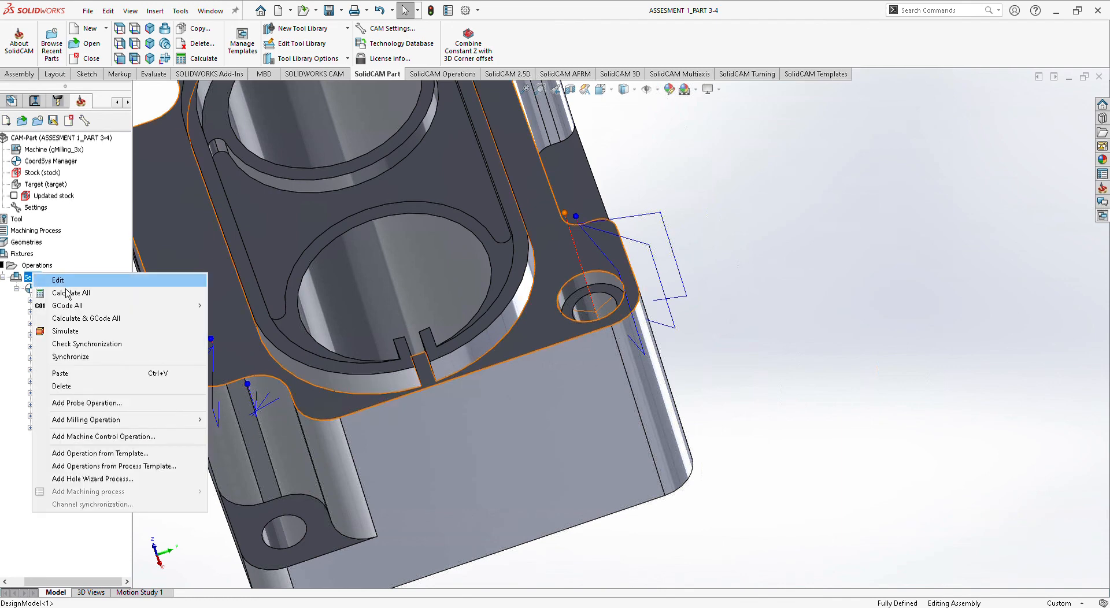
{"action": "left_click", "coordinate": [71, 261]}
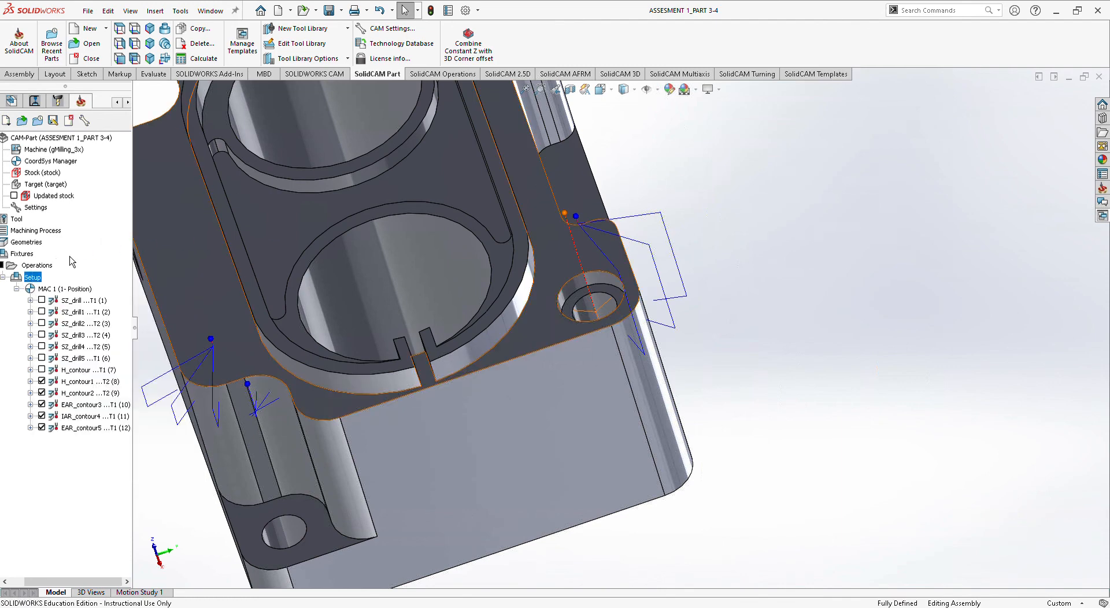
{"action": "right_click", "coordinate": [37, 266]}
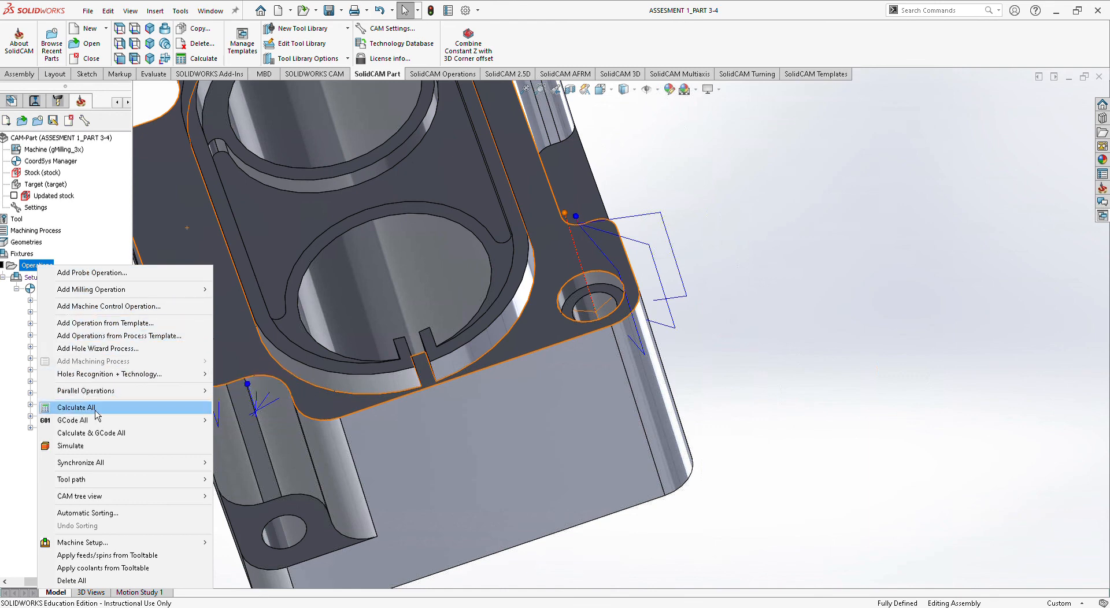
{"action": "mouse_move", "coordinate": [114, 296]}
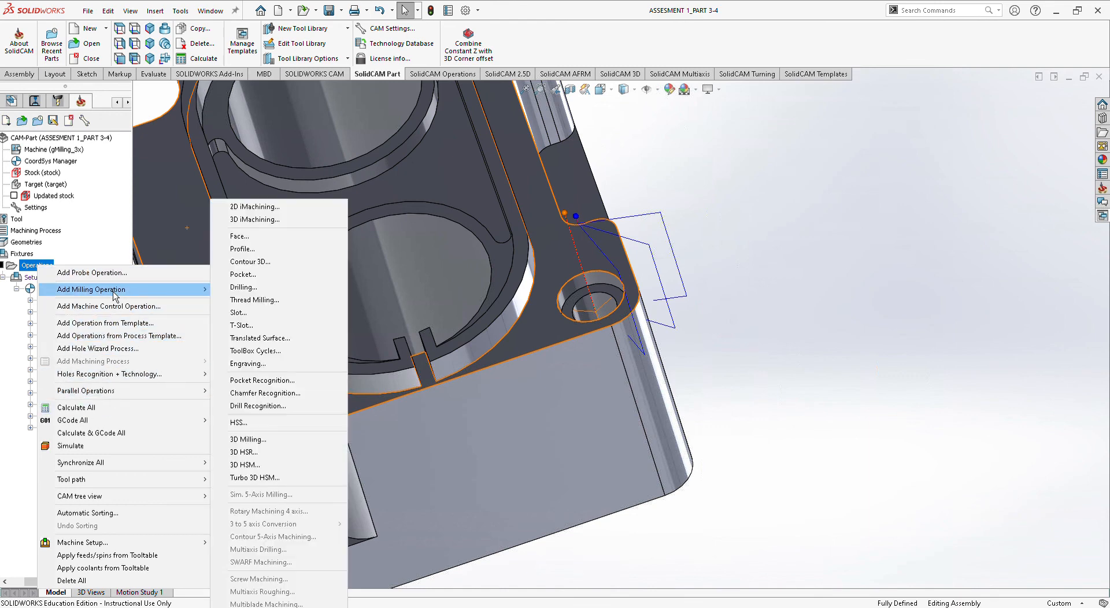
{"action": "left_click", "coordinate": [134, 276]}
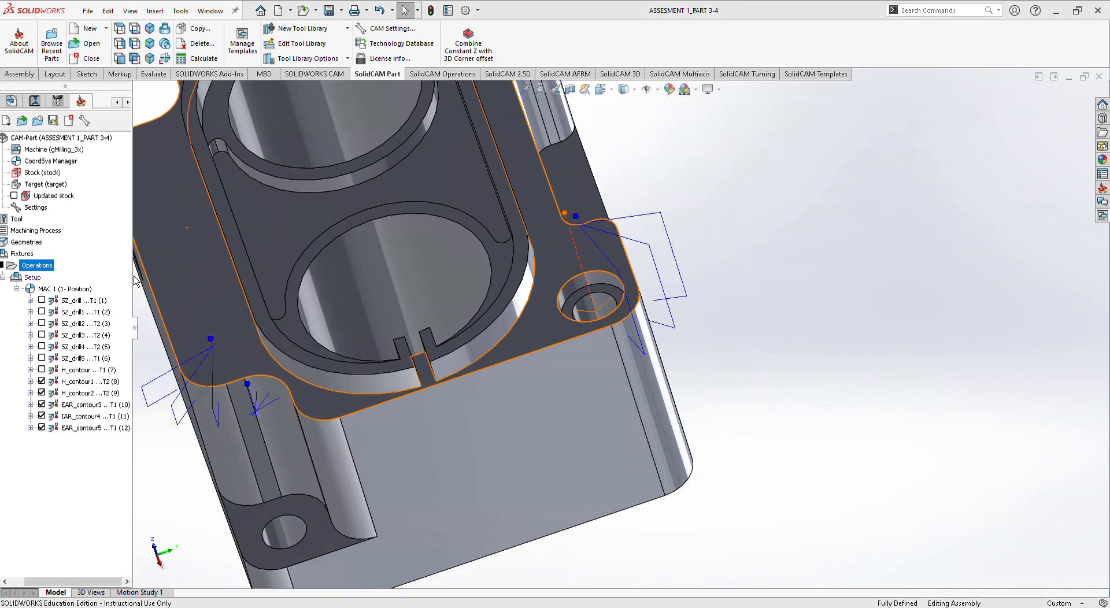
{"action": "left_click", "coordinate": [118, 154]}
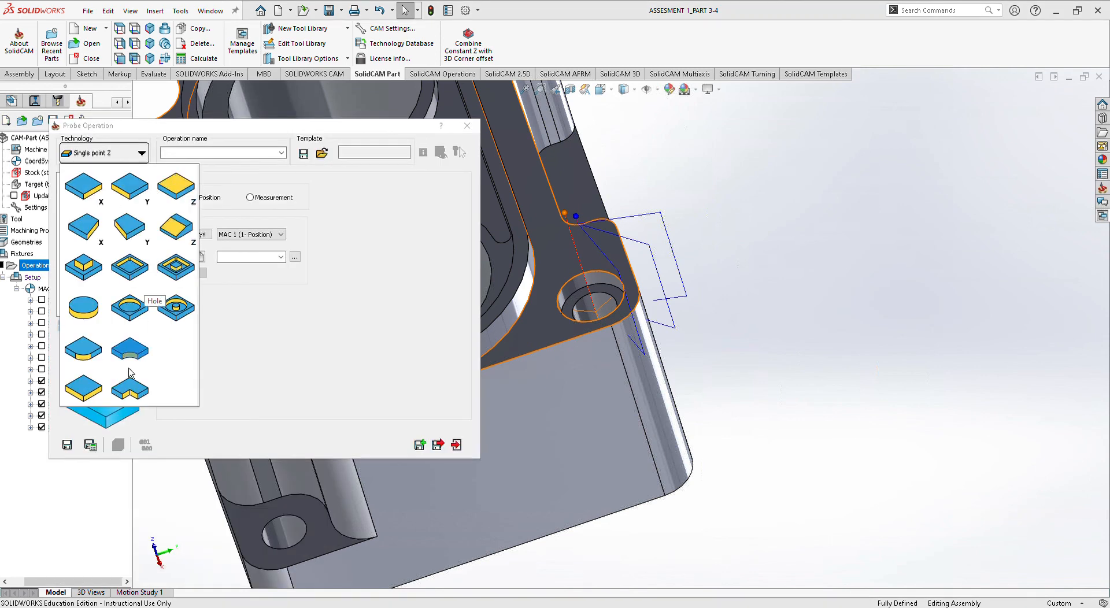
{"action": "left_click", "coordinate": [84, 349]}
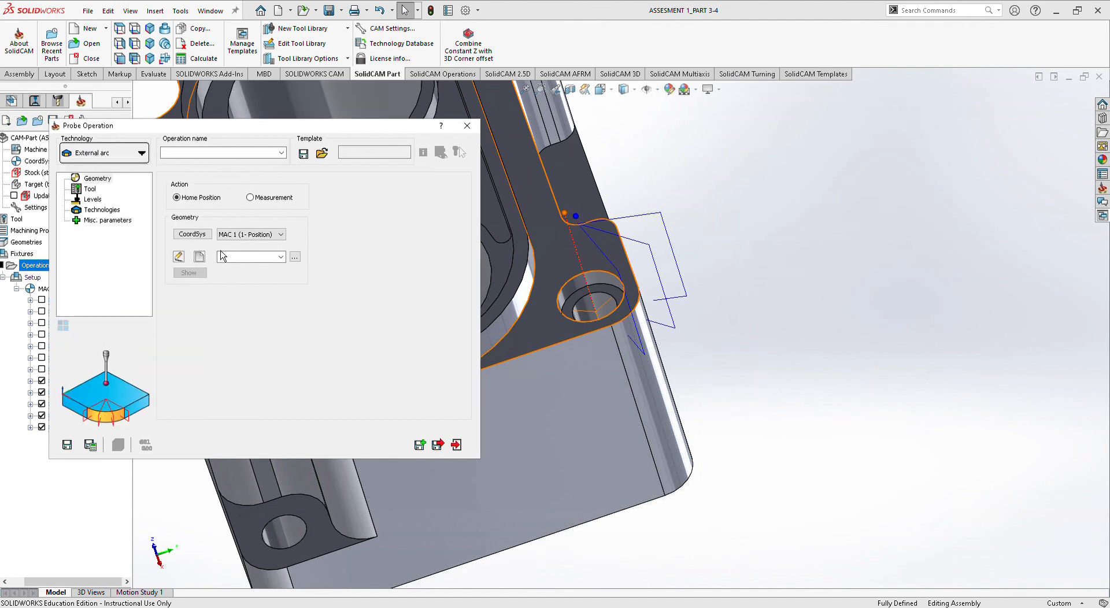
Assign the existing 6 mm probe, tool number 1, to the new External arc operation.
{"action": "left_click", "coordinate": [90, 189]}
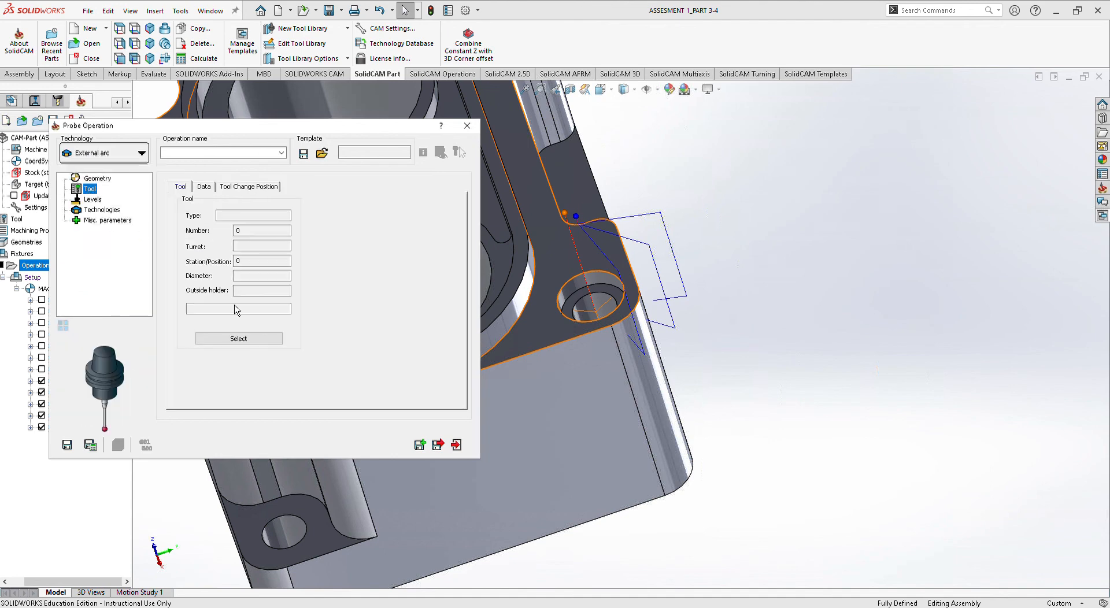
{"action": "left_click", "coordinate": [238, 339]}
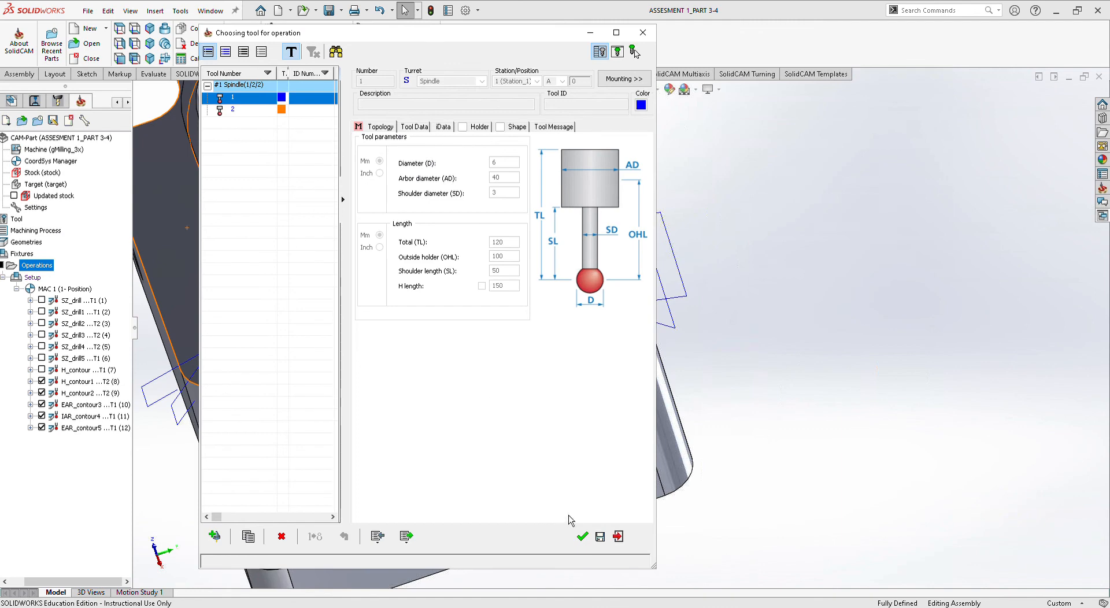
{"action": "left_click", "coordinate": [583, 537]}
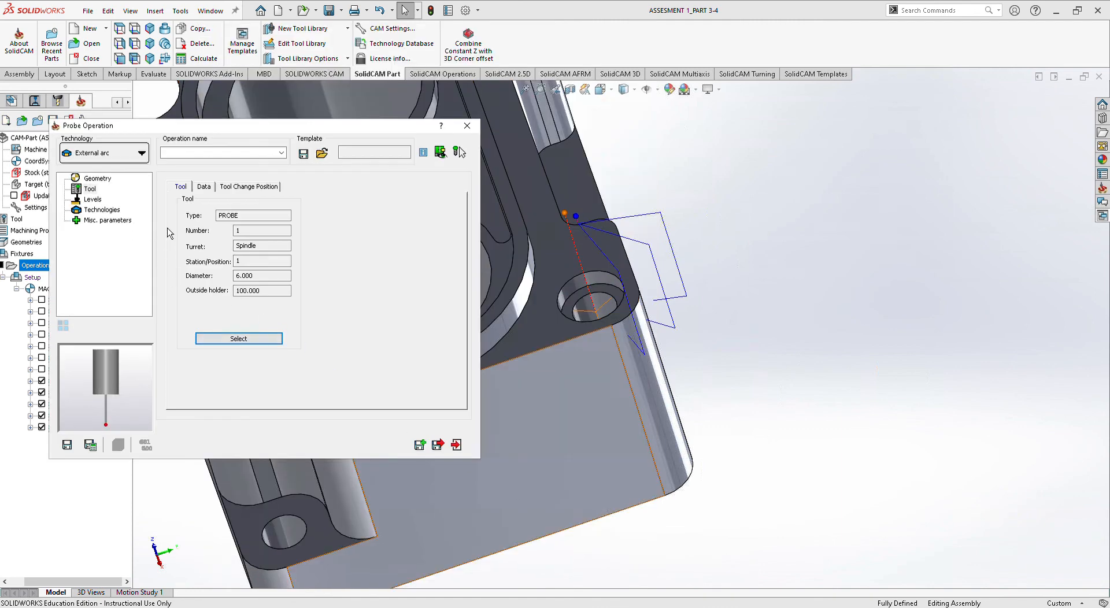
Define the contour with Curve + Close Corners on the oval rim's curved base edge between notch and counterbored hole, and save and exit.
{"action": "left_click", "coordinate": [97, 179]}
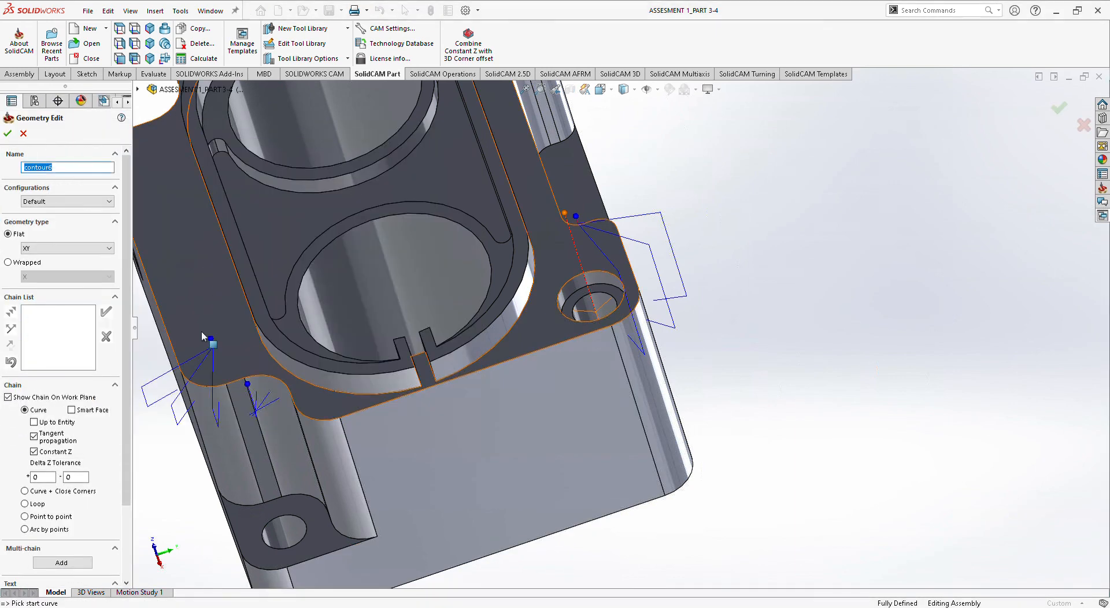
{"action": "left_click", "coordinate": [52, 492]}
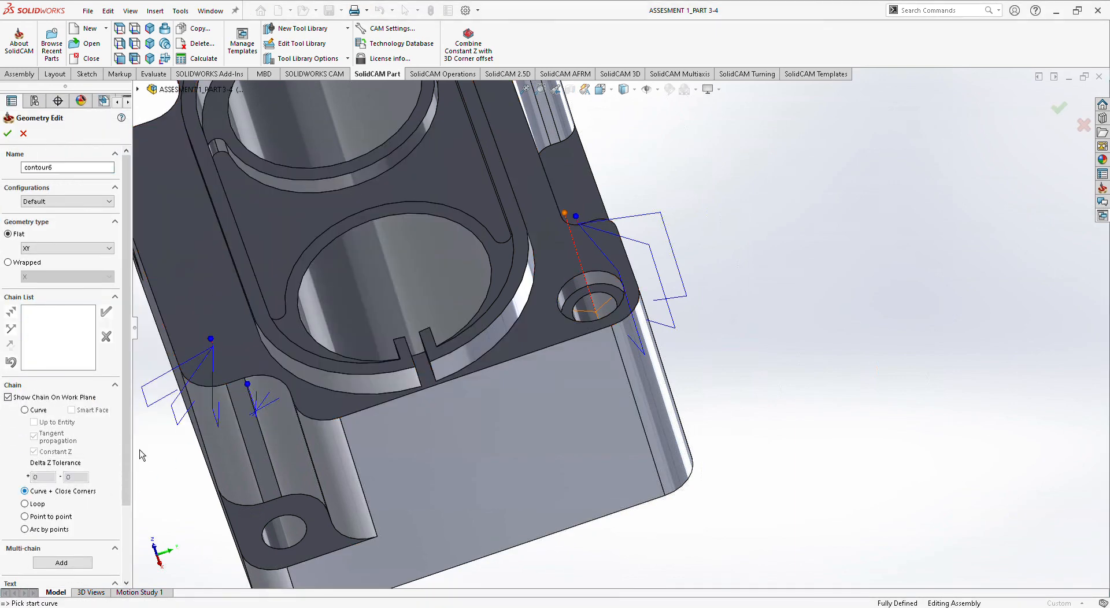
{"action": "left_click", "coordinate": [508, 334]}
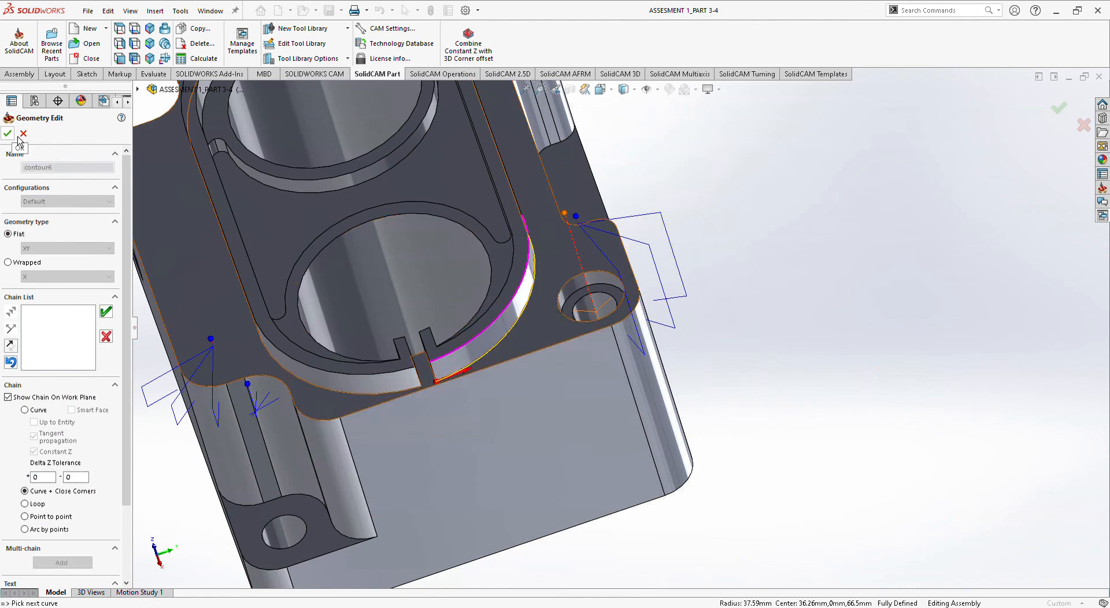
{"action": "left_click", "coordinate": [105, 312]}
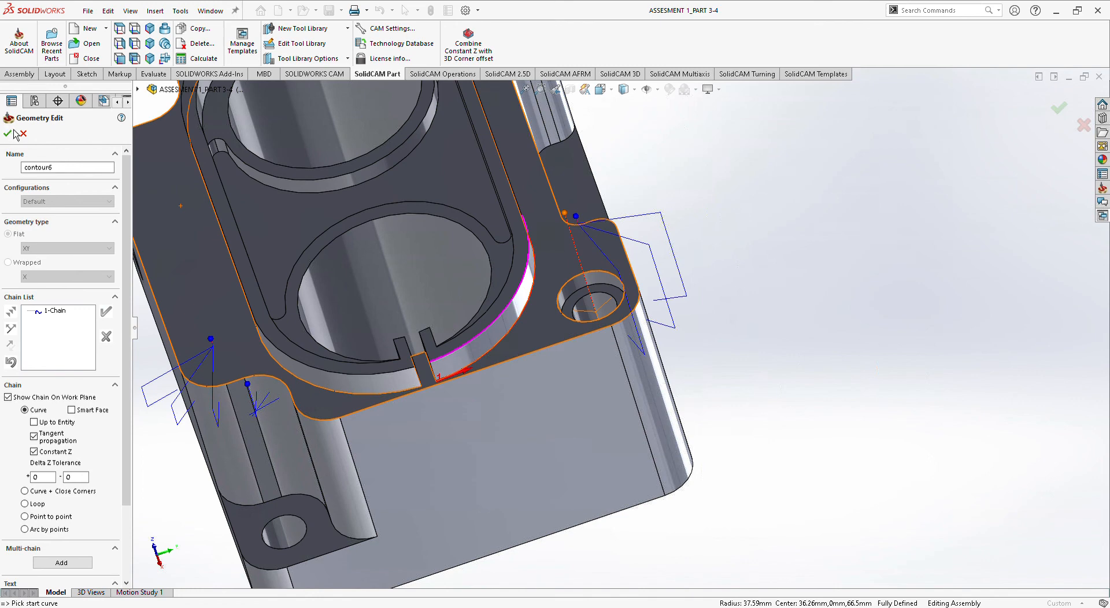
{"action": "left_click", "coordinate": [7, 134]}
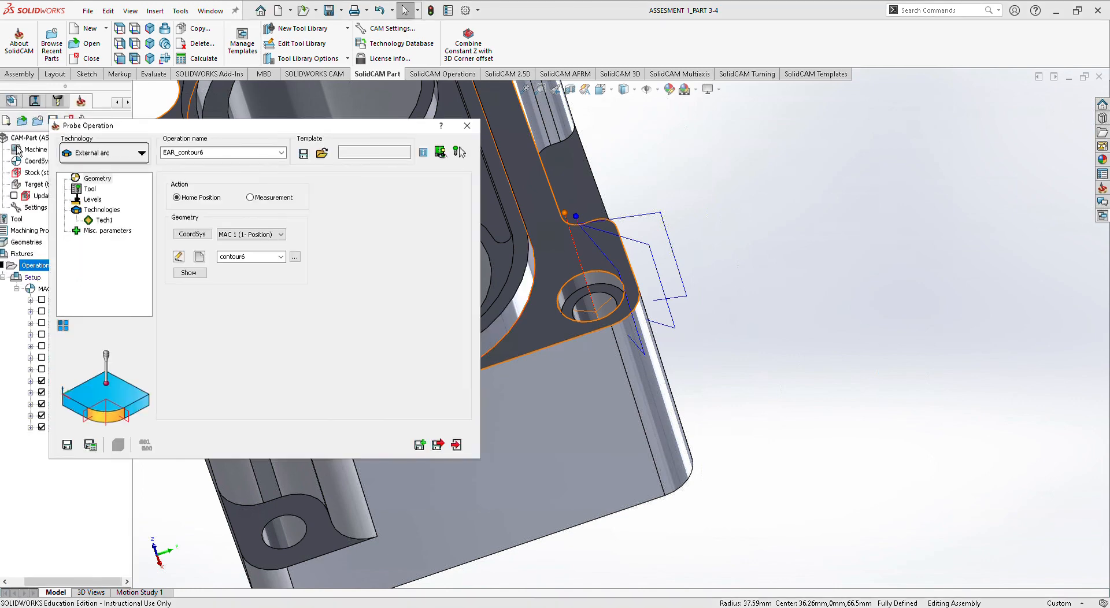
{"action": "left_click", "coordinate": [447, 445]}
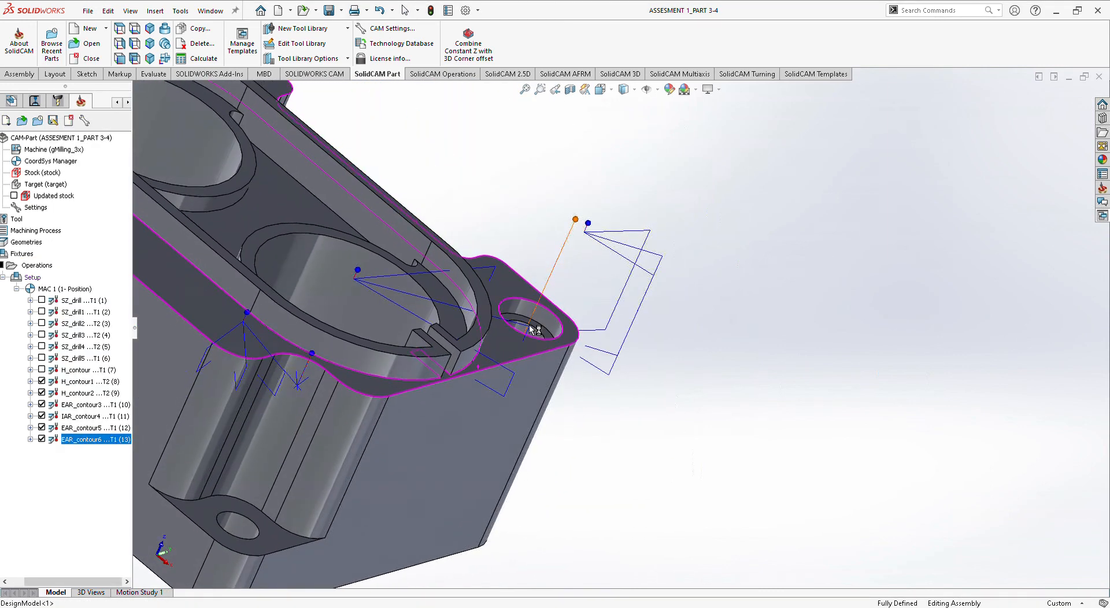
Display the tool paths of the six Single point Z operations and the first Hole operation, SZ_drill through H_contour, and inspect them around the model.
{"action": "left_click", "coordinate": [42, 300]}
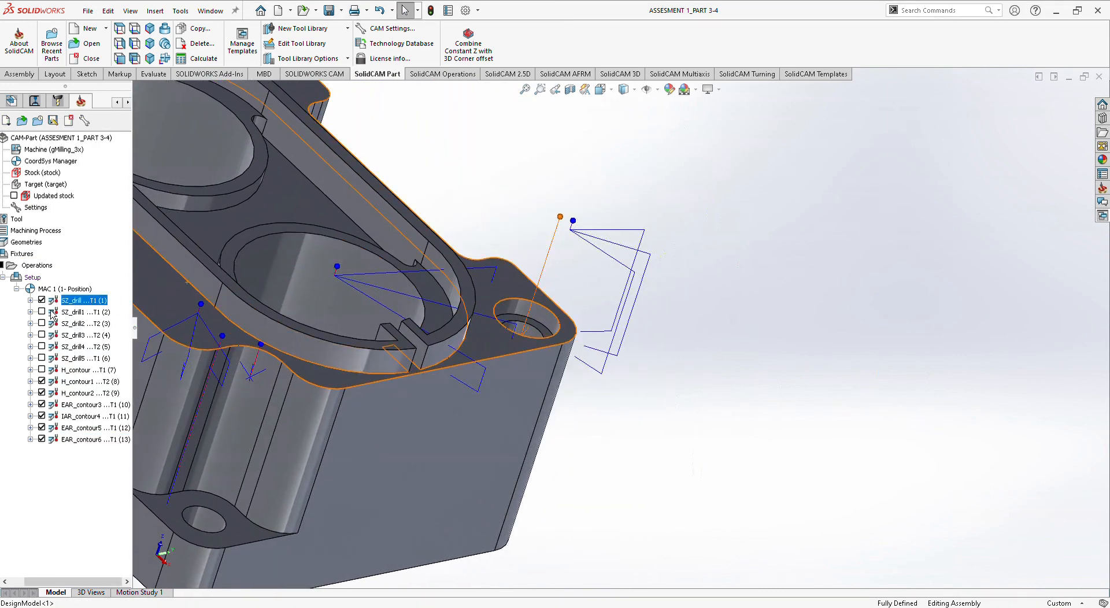
{"action": "left_click", "coordinate": [43, 312]}
{"action": "left_click", "coordinate": [42, 323]}
{"action": "left_click", "coordinate": [43, 334]}
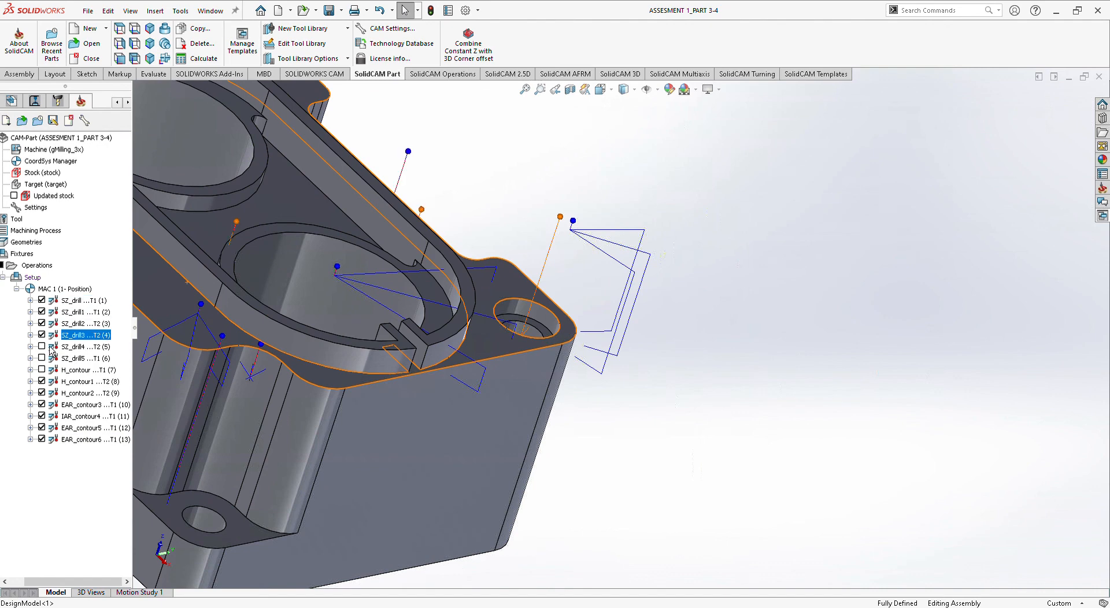
{"action": "left_click", "coordinate": [43, 346]}
{"action": "left_click", "coordinate": [43, 357]}
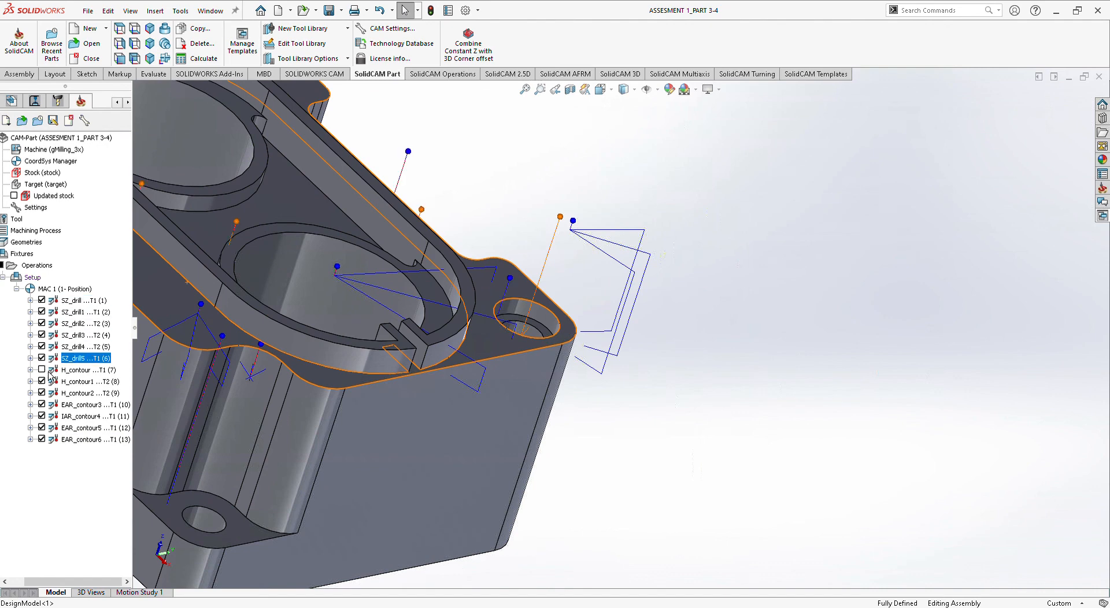
{"action": "left_click", "coordinate": [42, 369]}
{"action": "scroll", "coordinate": [460, 223], "scroll_direction": "up", "scroll_amount": 5}
{"action": "middle_click_drag", "start_coordinate": [460, 223], "coordinate": [483, 242]}
{"action": "scroll", "coordinate": [406, 242], "scroll_direction": "down", "scroll_amount": 2}
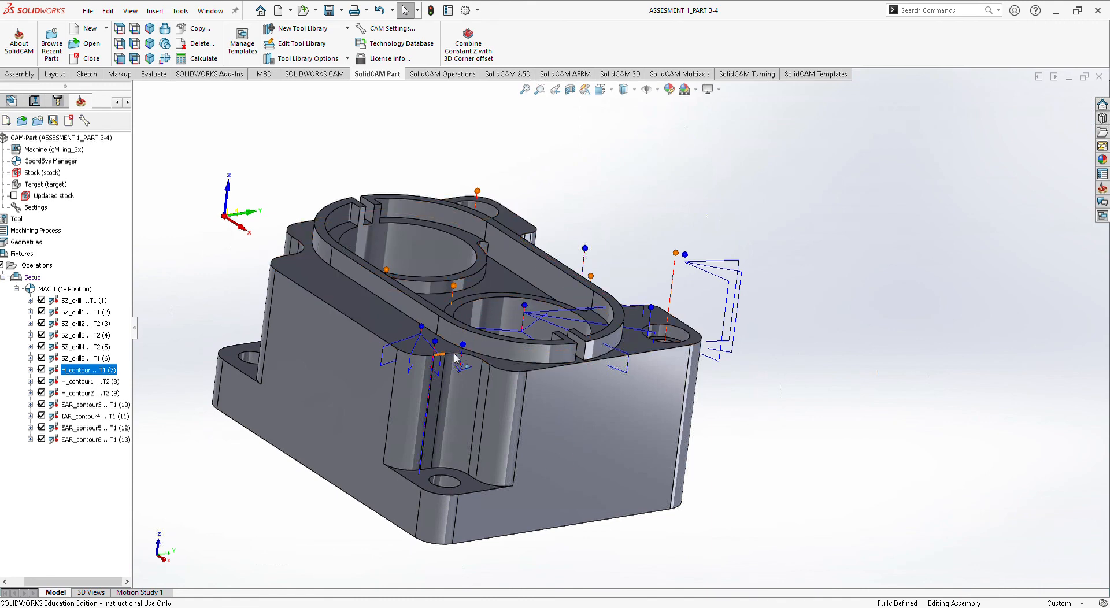
{"action": "middle_click_drag", "start_coordinate": [471, 370], "coordinate": [234, 356]}
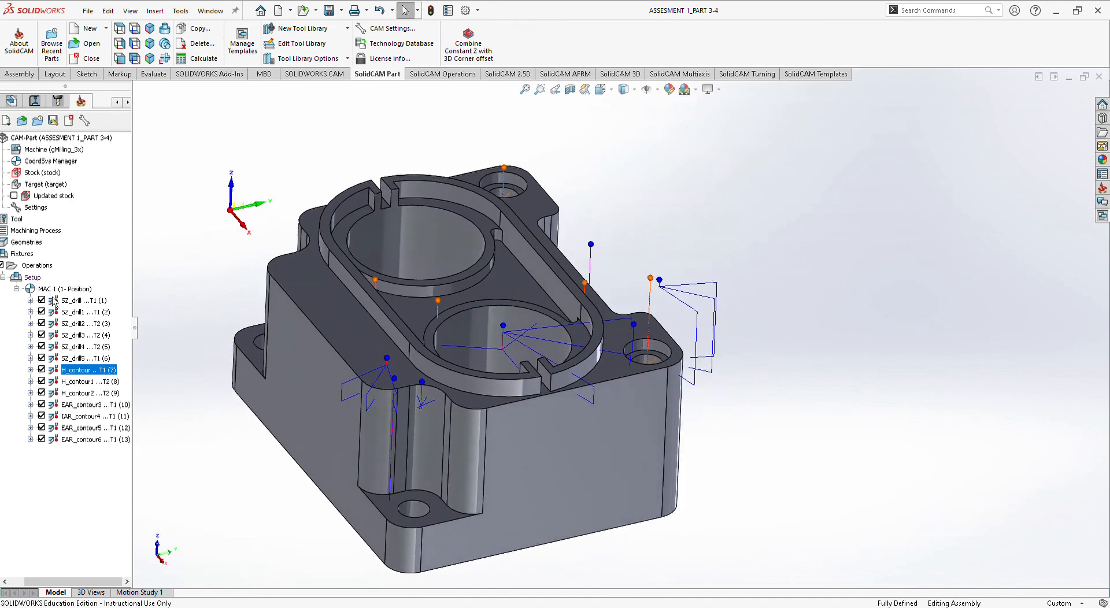
Generate the G-code for all operations in the setup, using the file name Setup.
{"action": "right_click", "coordinate": [33, 278]}
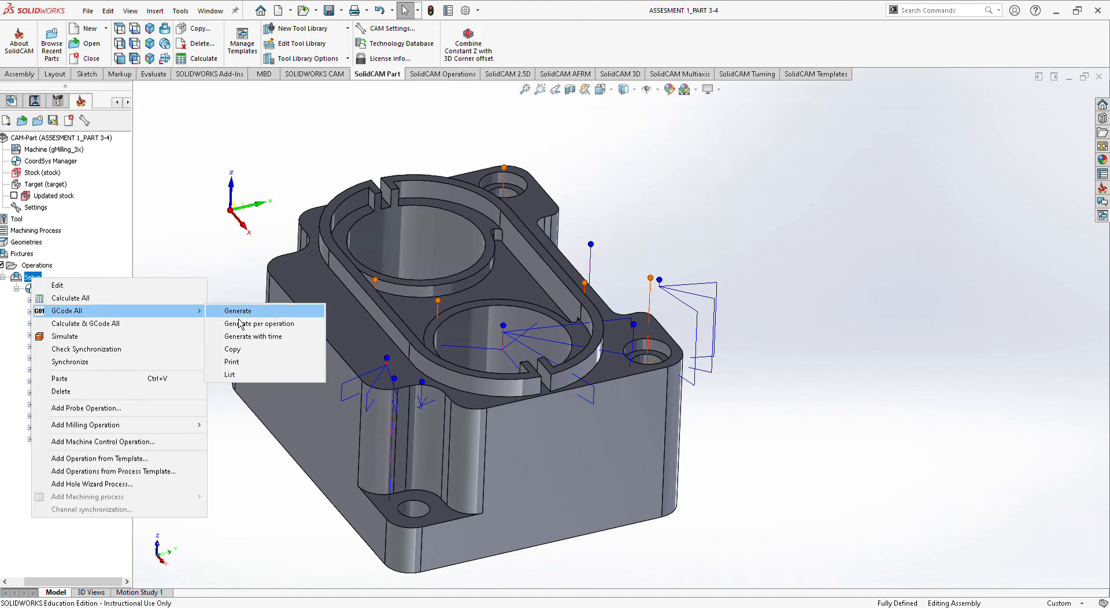
{"action": "left_click", "coordinate": [239, 312]}
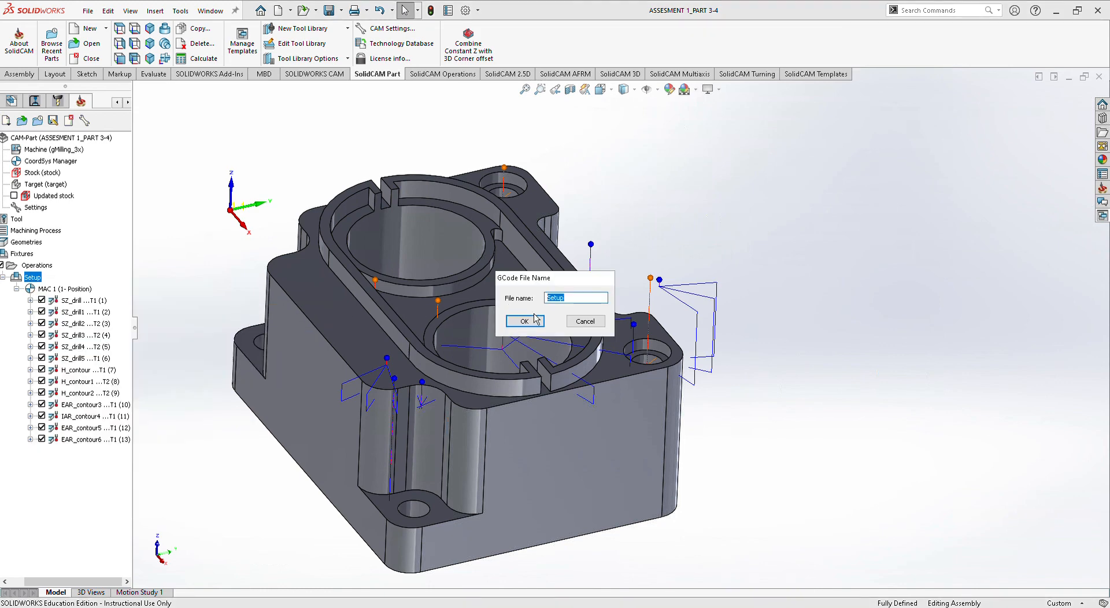
{"action": "left_click", "coordinate": [531, 322]}
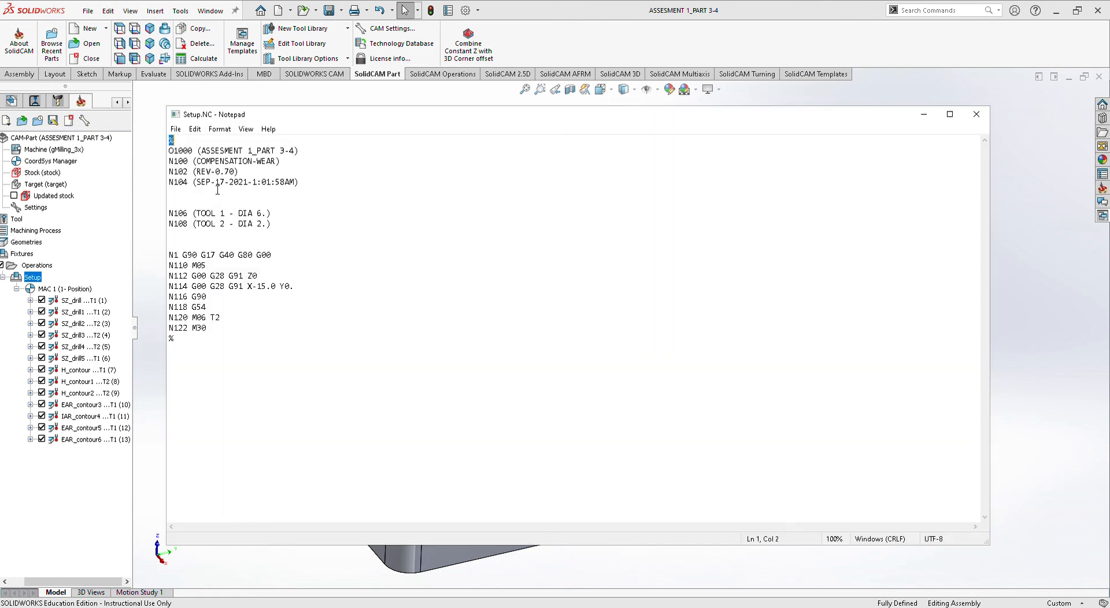
Select the entire G-code listing of Setup.NC in Notepad, from the opening % line to the closing % line.
{"action": "key", "text": "shift+Down"}
{"action": "key", "text": "shift+Down"}
{"action": "key", "text": "shift+Down"}
{"action": "key", "text": "shift+Down"}
{"action": "key", "text": "shift+Down"}
{"action": "key", "text": "shift+Down"}
{"action": "key", "text": "shift+Down"}
{"action": "key", "text": "shift+Down"}
{"action": "key", "text": "shift+Down"}
{"action": "key", "text": "shift+Down"}
{"action": "key", "text": "shift+Down"}
{"action": "key", "text": "shift+Down"}
{"action": "key", "text": "shift+Down"}
{"action": "key", "text": "shift+Down"}
{"action": "key", "text": "shift+Down"}
{"action": "key", "text": "shift+Down"}
{"action": "key", "text": "shift+Down"}
{"action": "key", "text": "shift+Down"}
{"action": "key", "text": "shift+Down"}
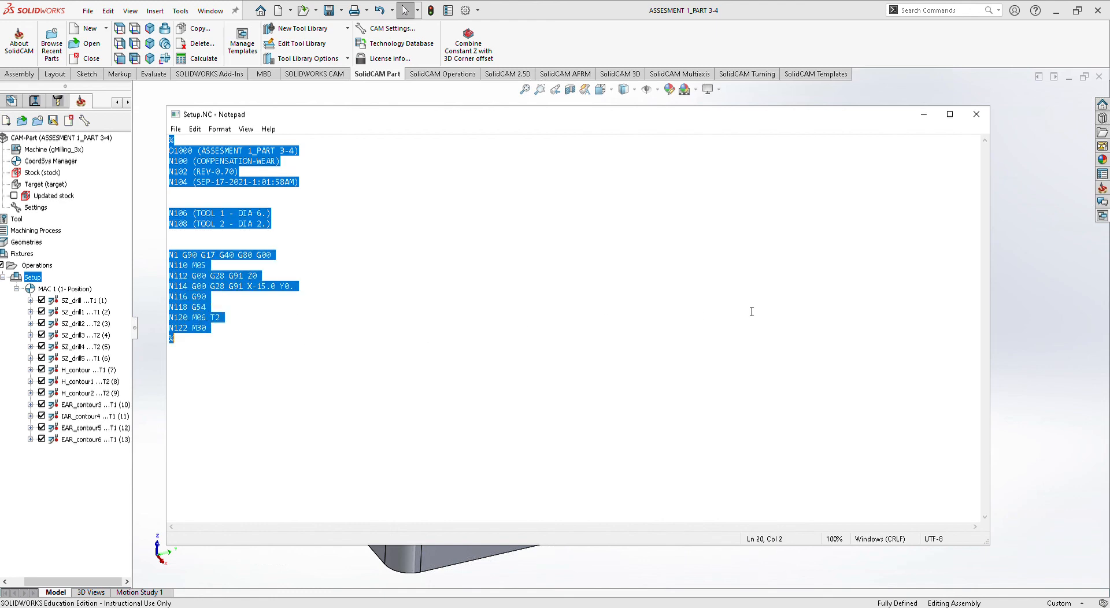